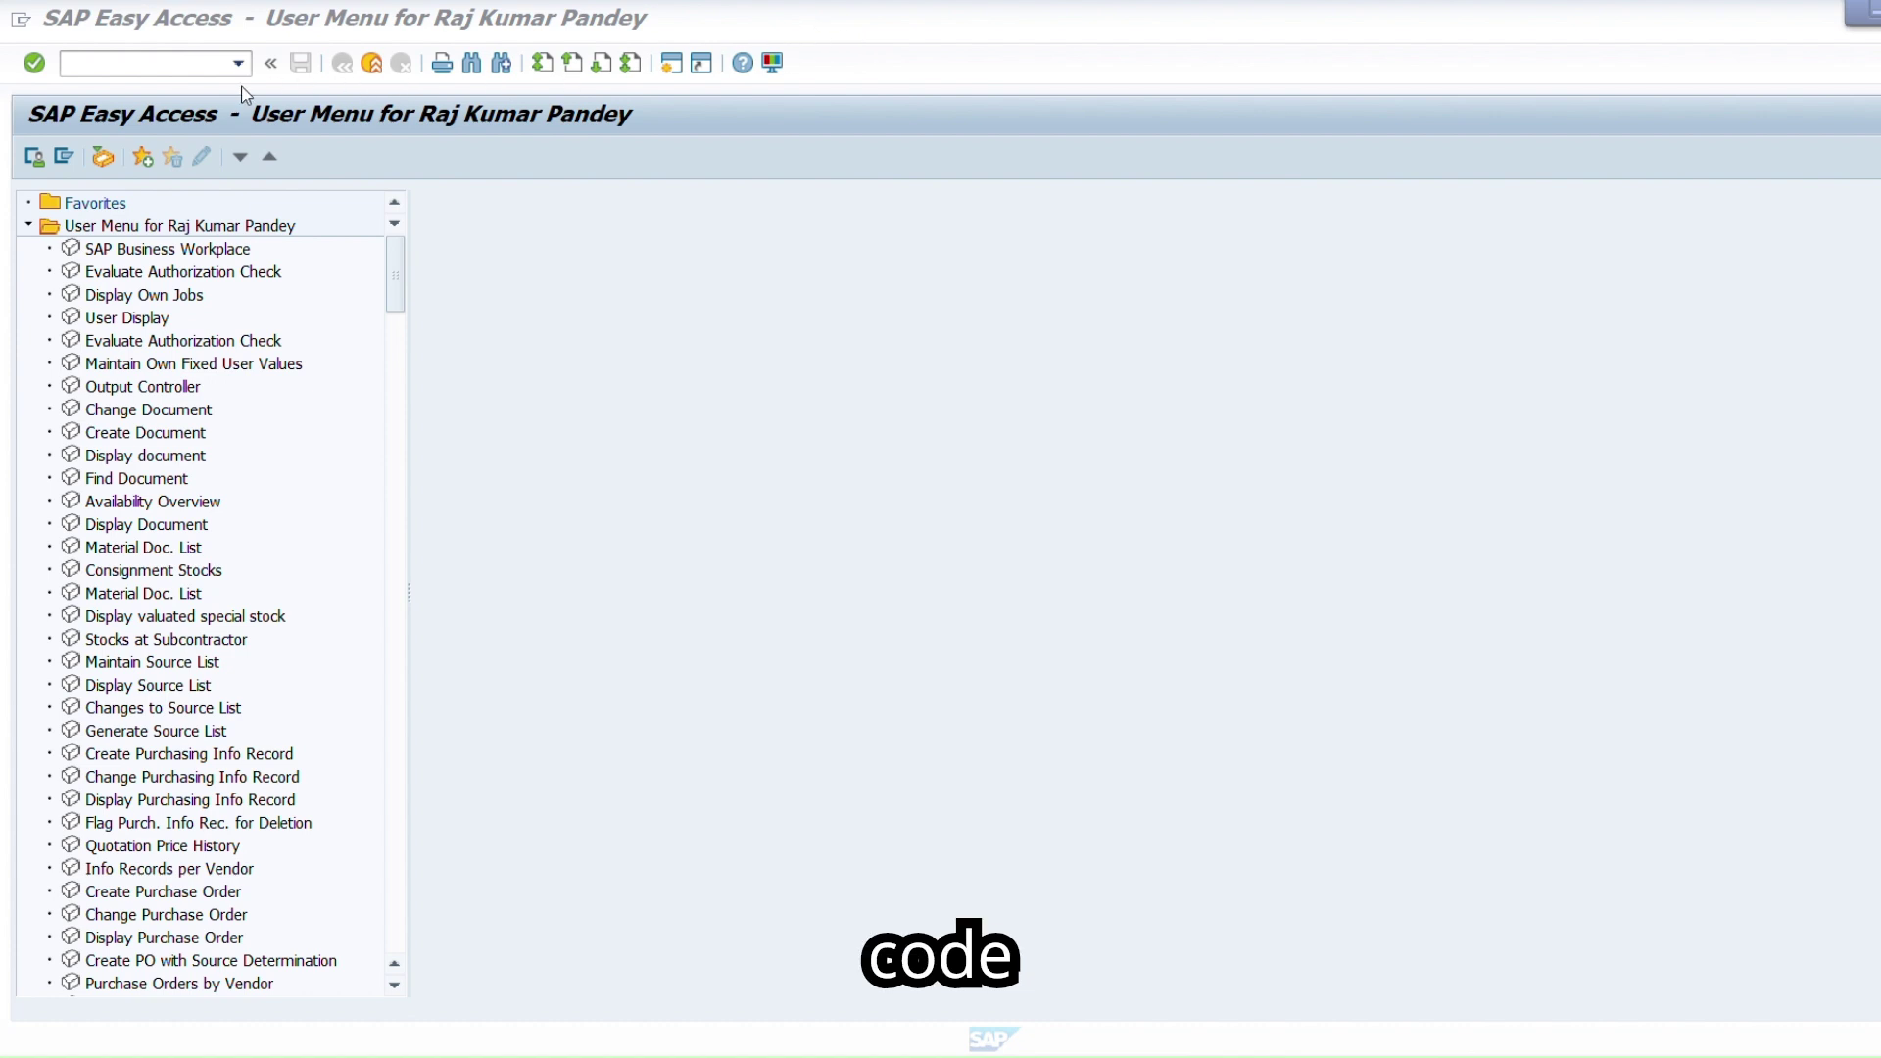
# Open the MIGO goods movement transaction
pyautogui.click(204, 65)
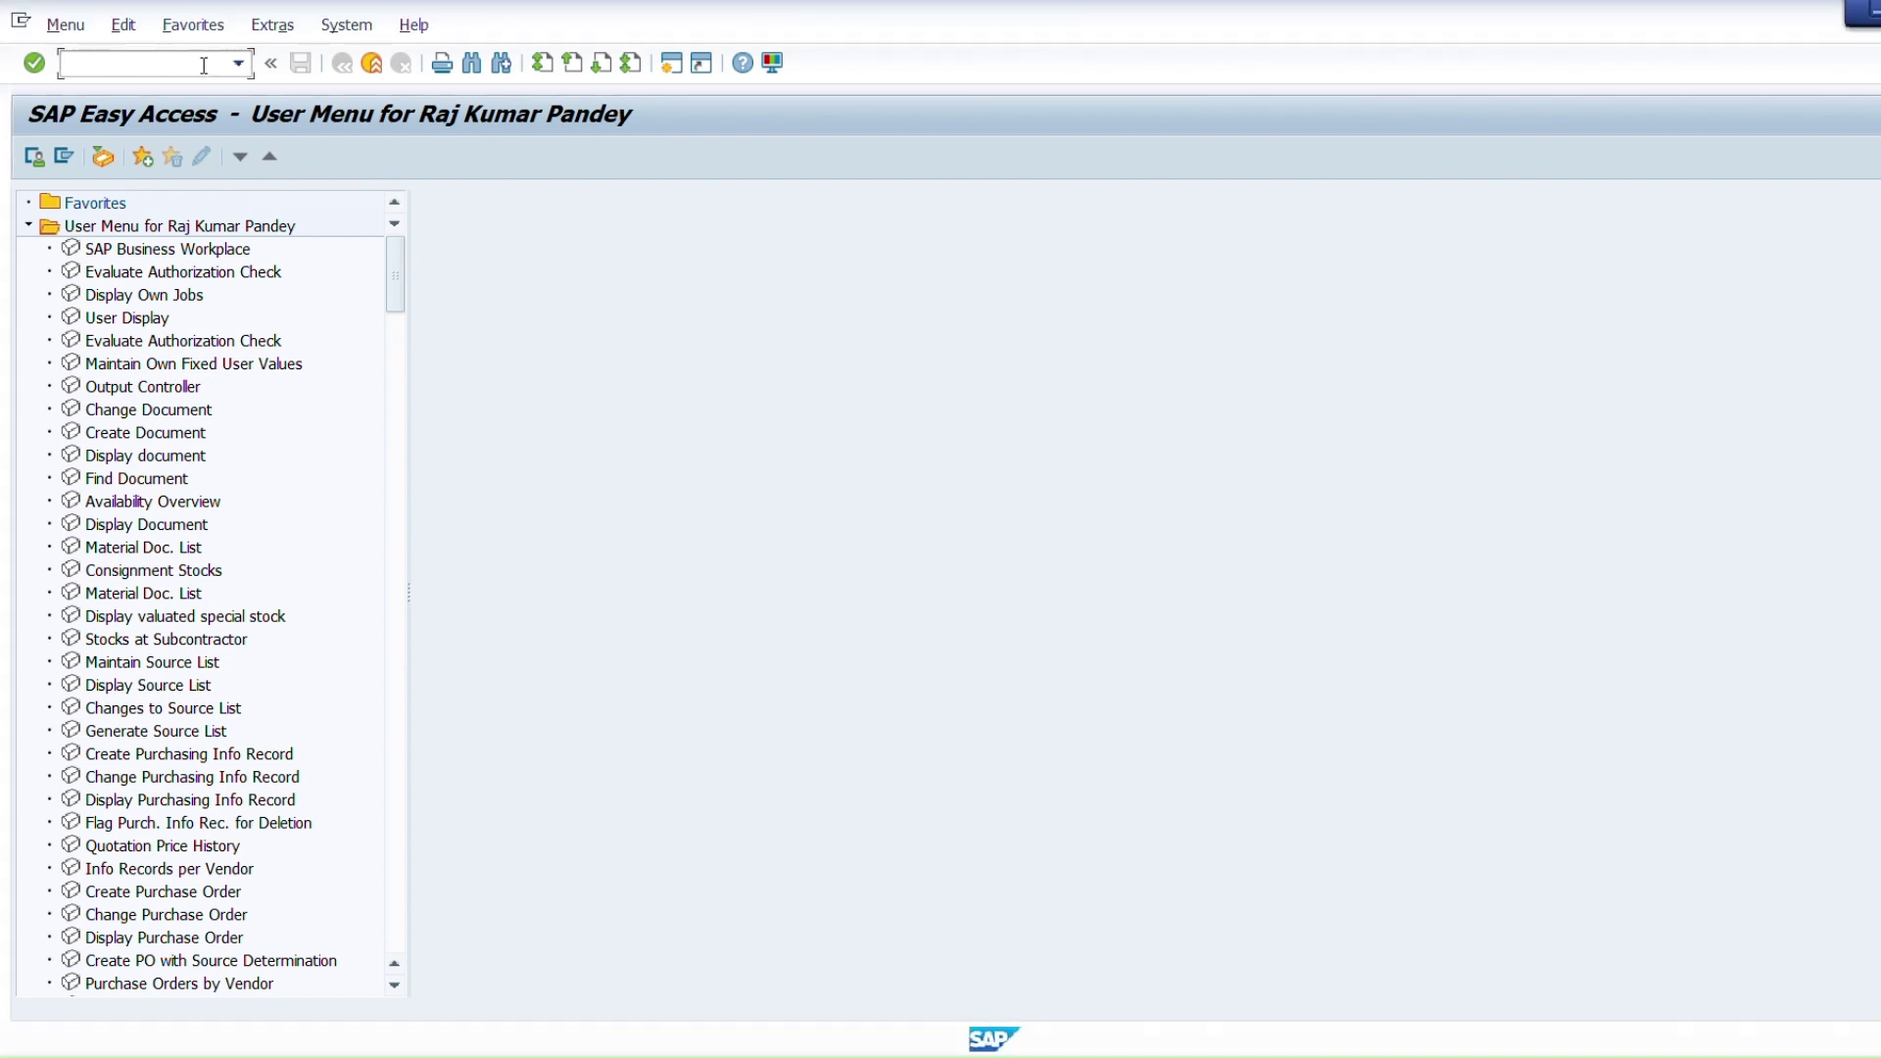
pyautogui.write('migo')
pyautogui.press('Return')
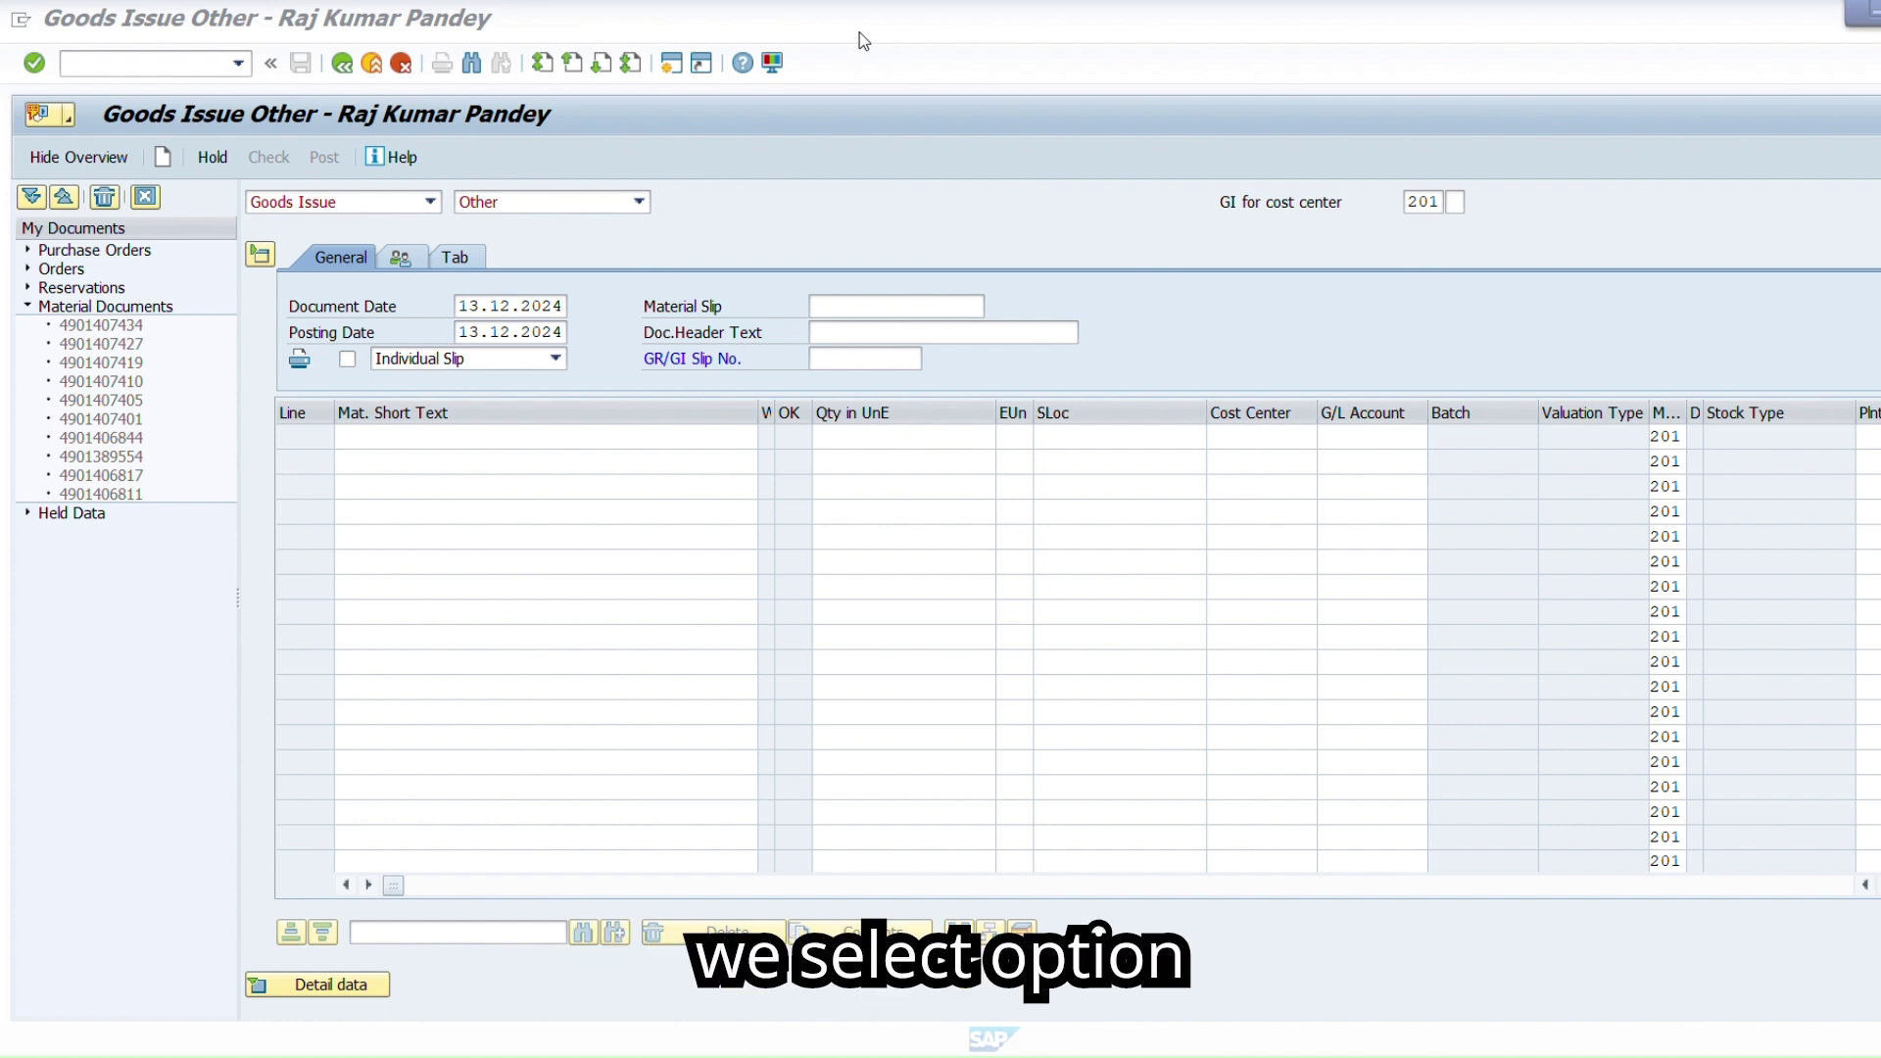
# Set the goods movement to Transfer Posting with Other as the reference document type
pyautogui.click(432, 204)
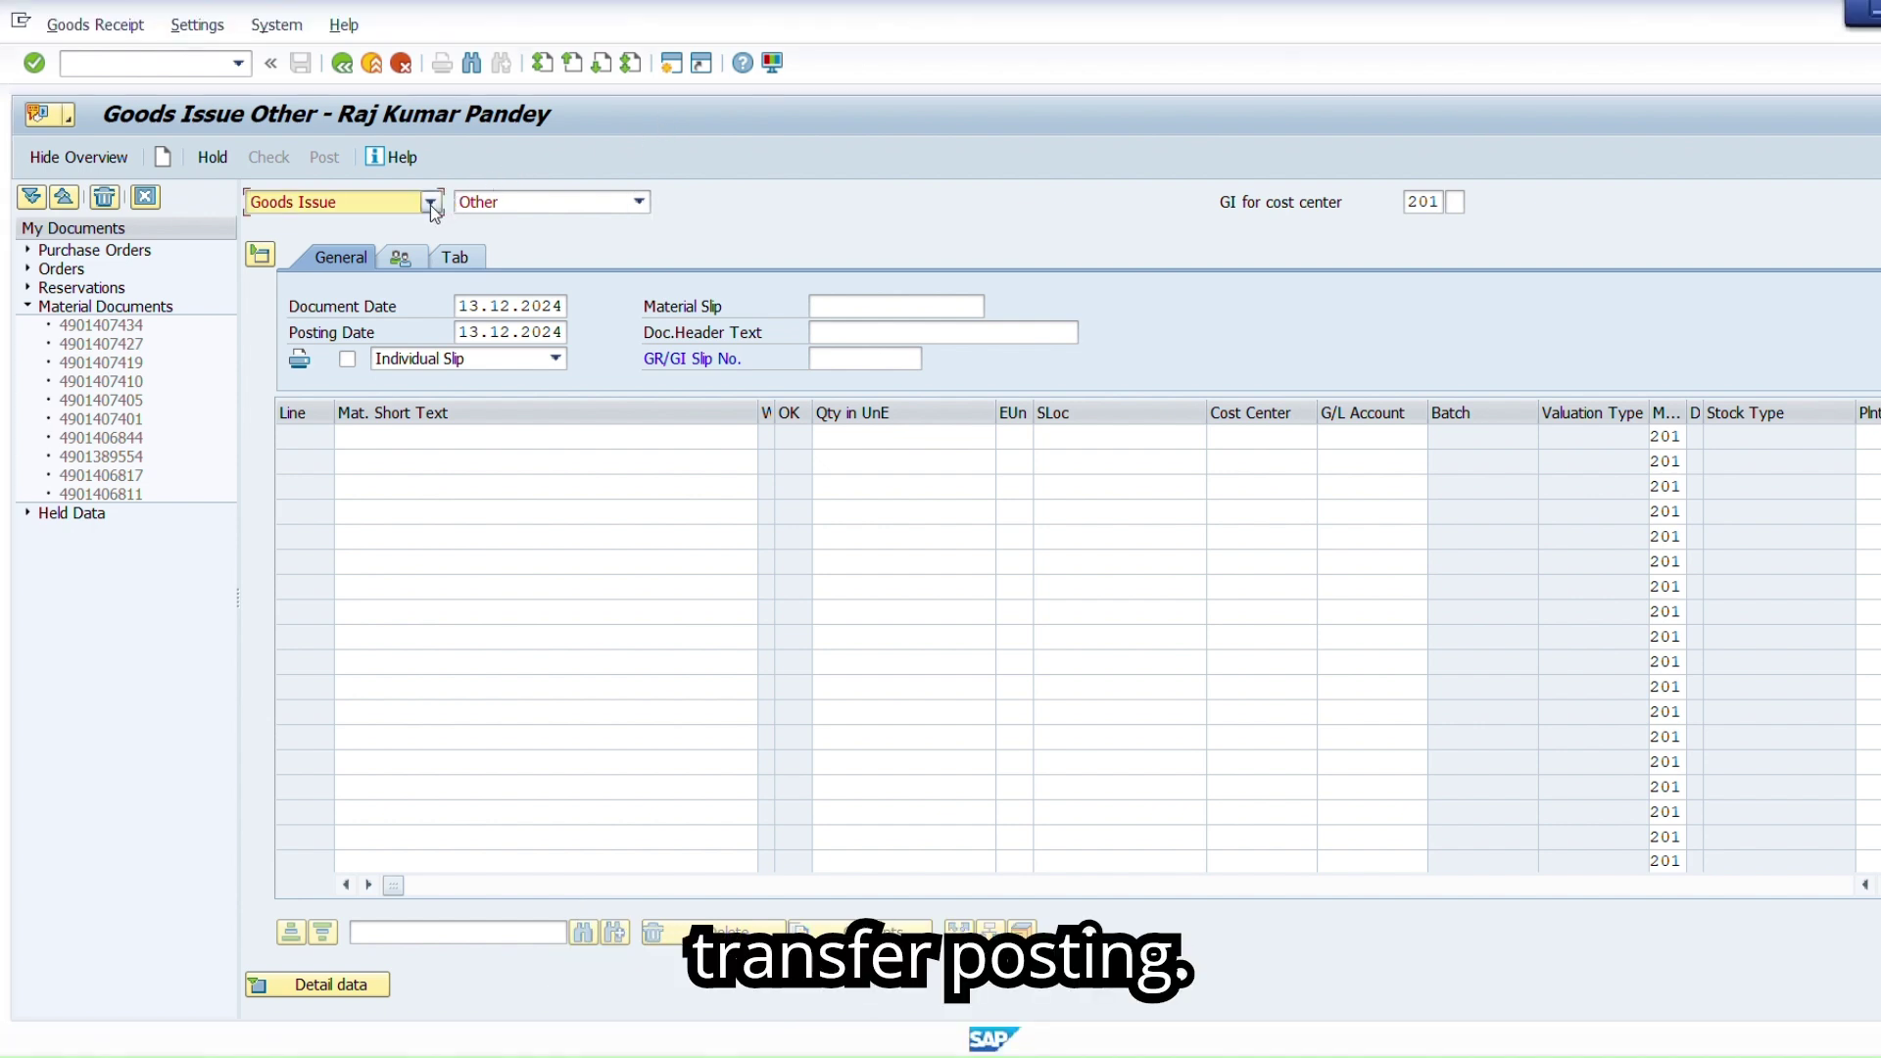
pyautogui.click(345, 278)
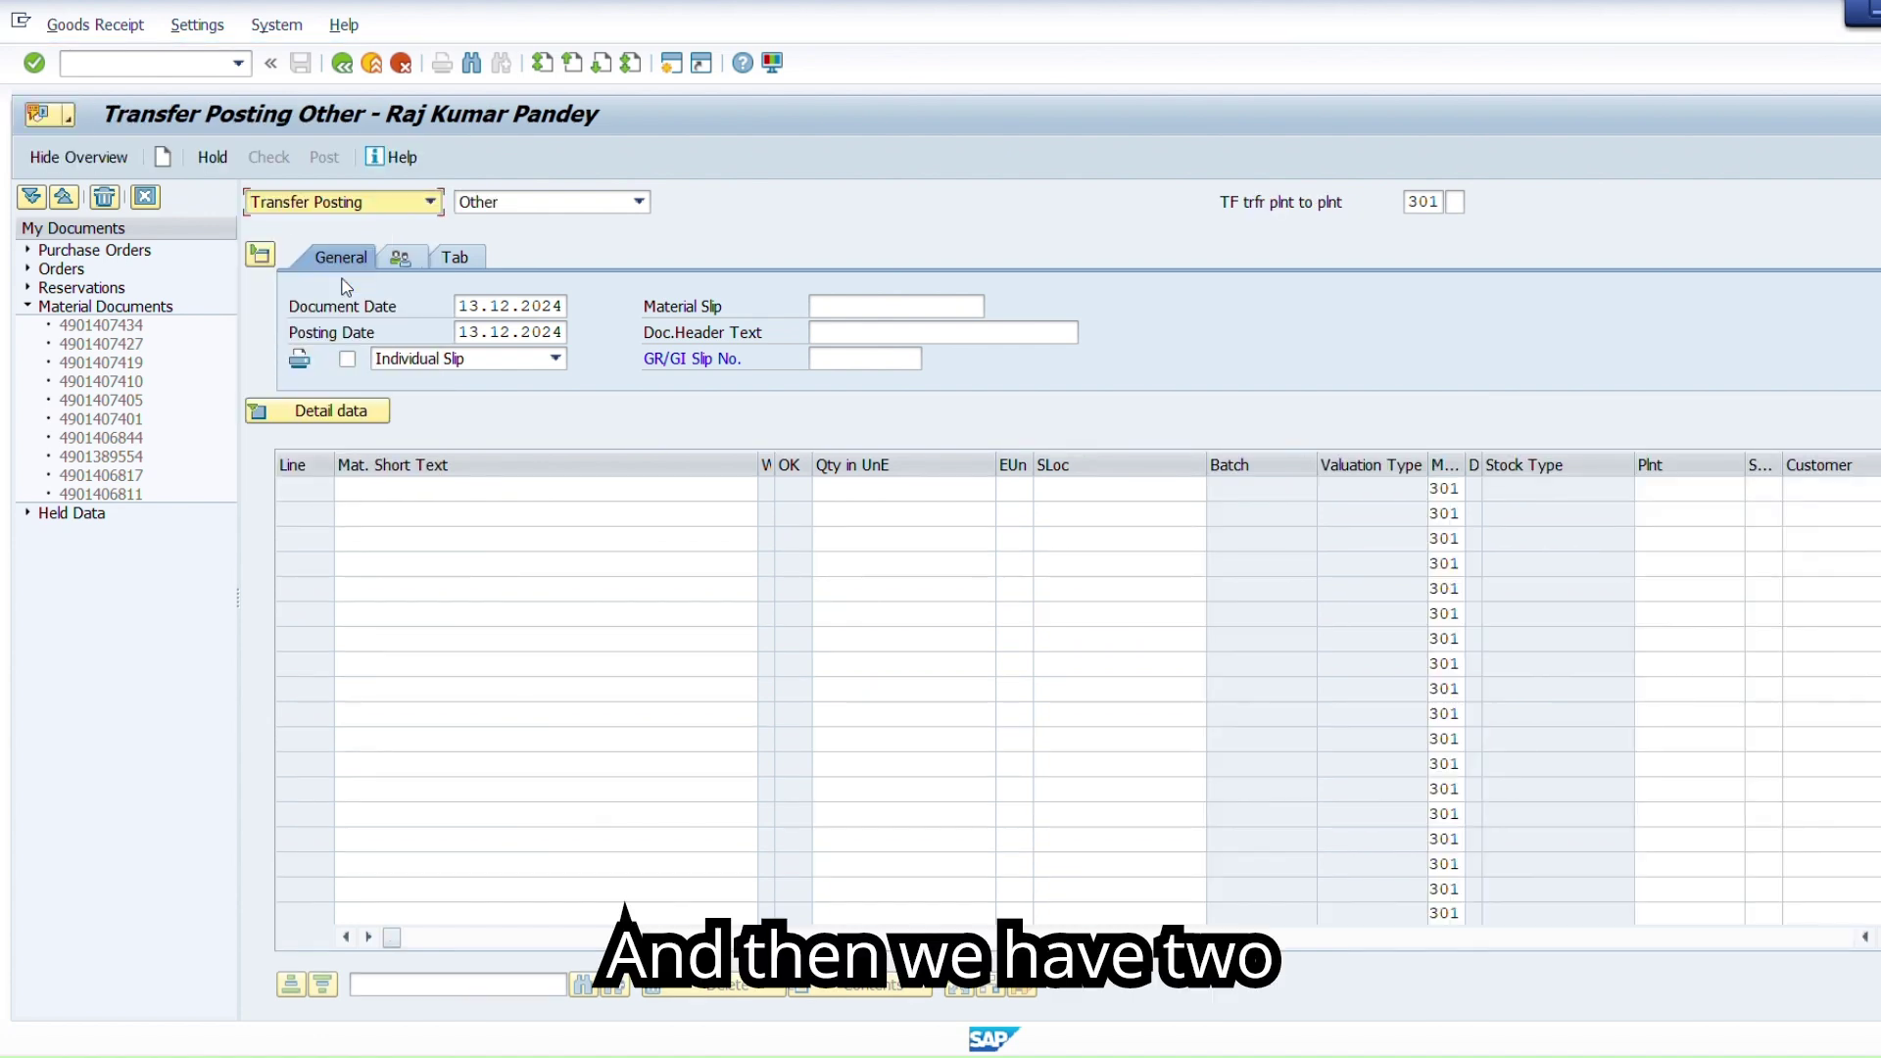
pyautogui.click(488, 205)
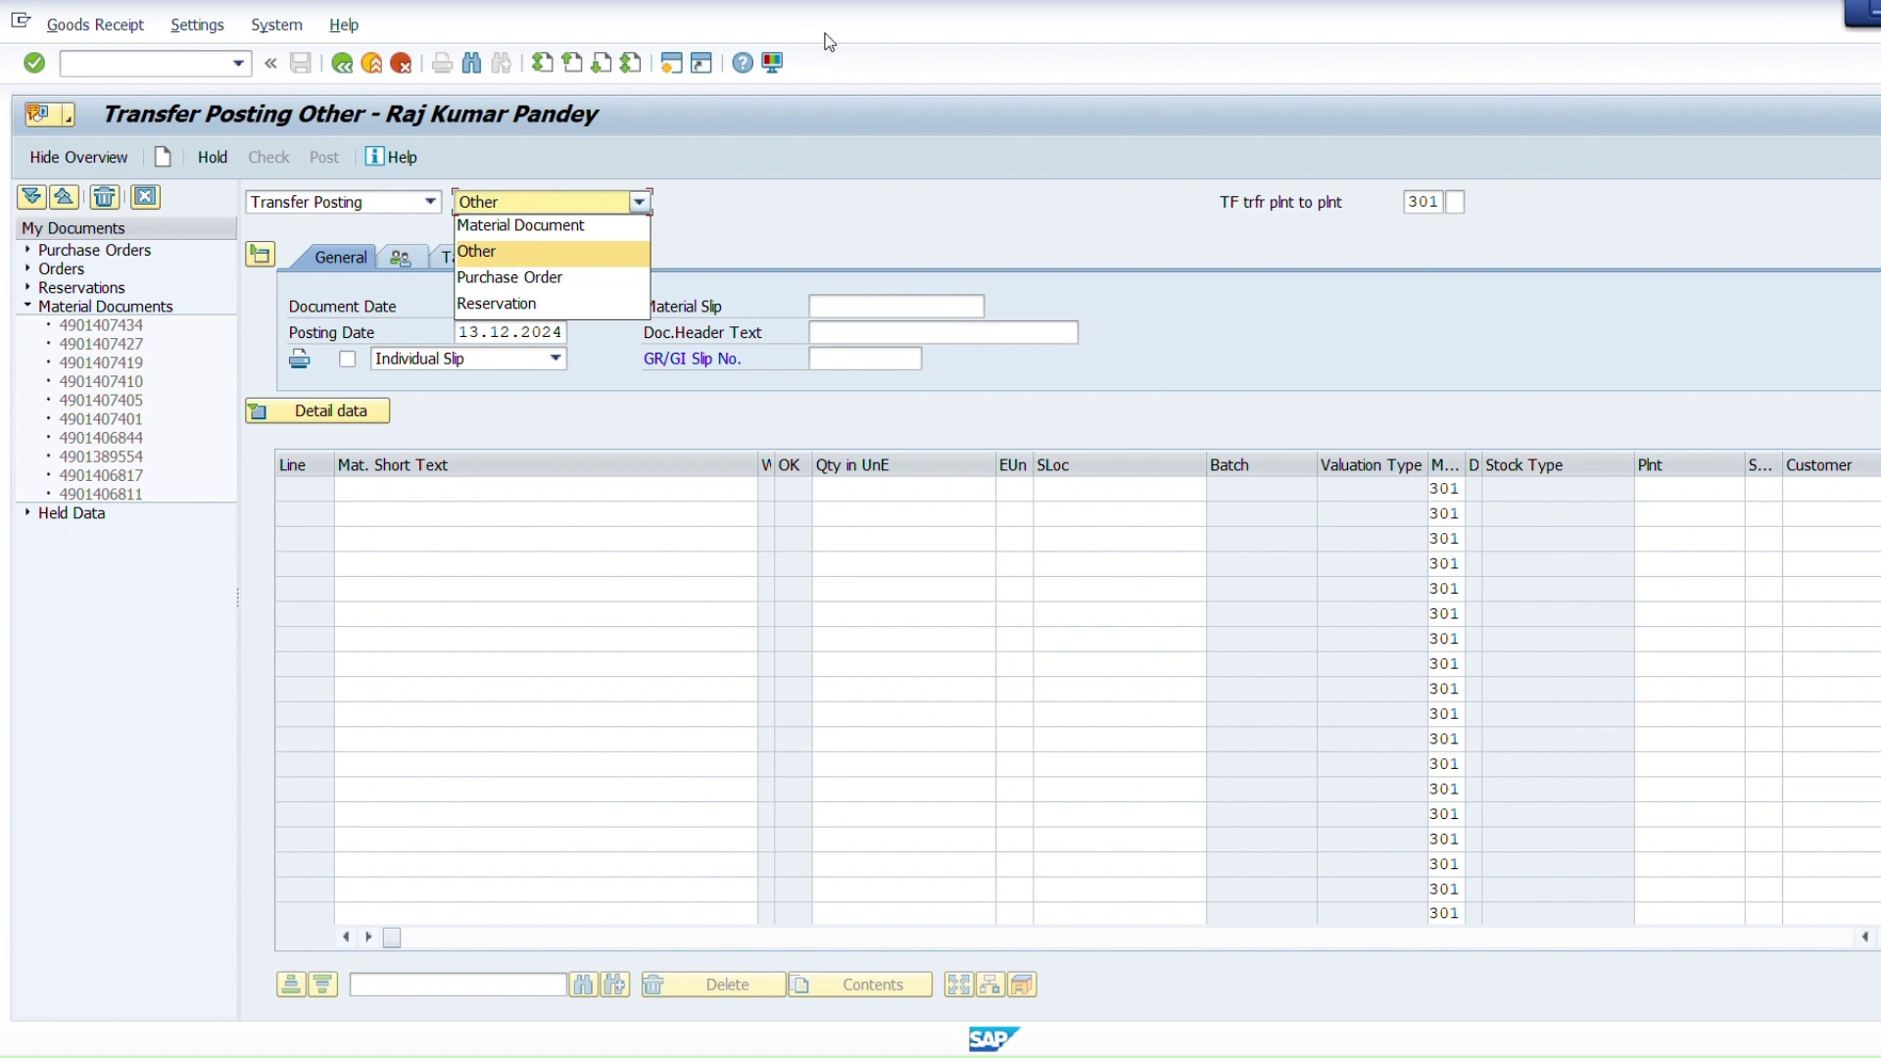
pyautogui.press('Return')
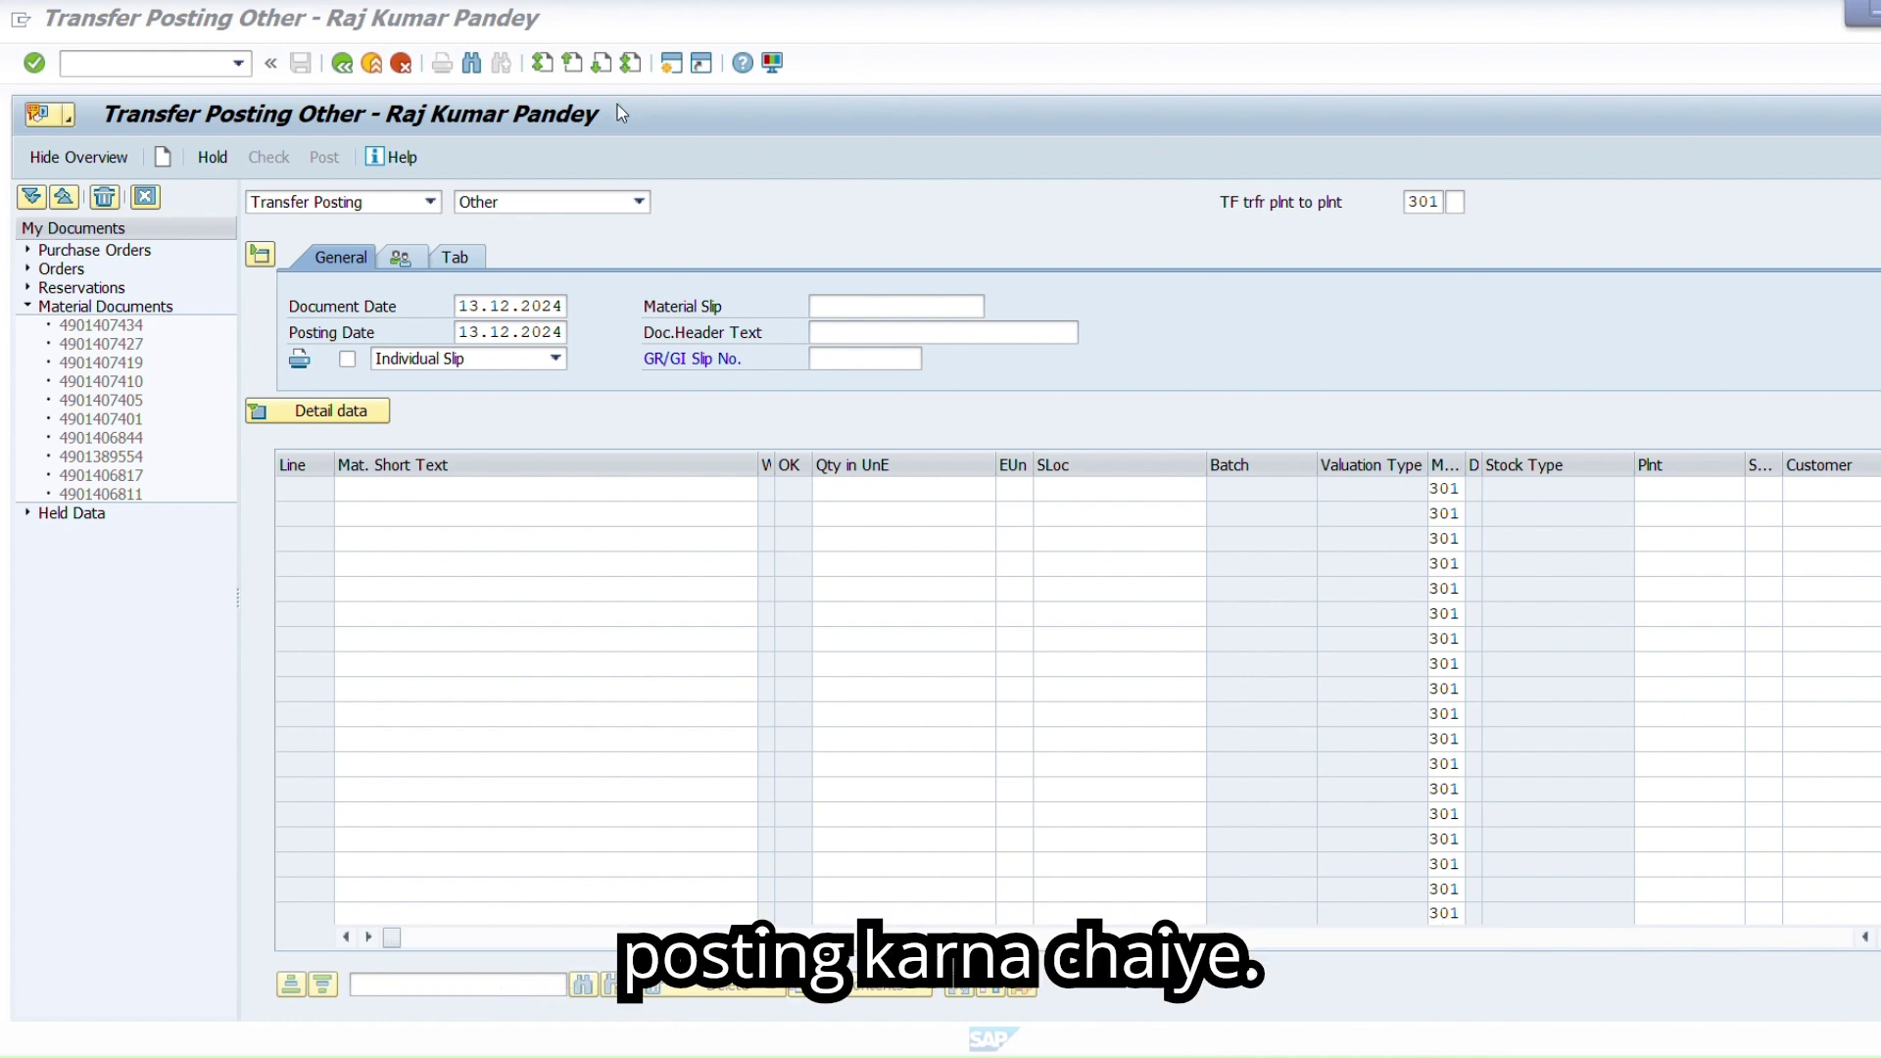
pyautogui.click(574, 206)
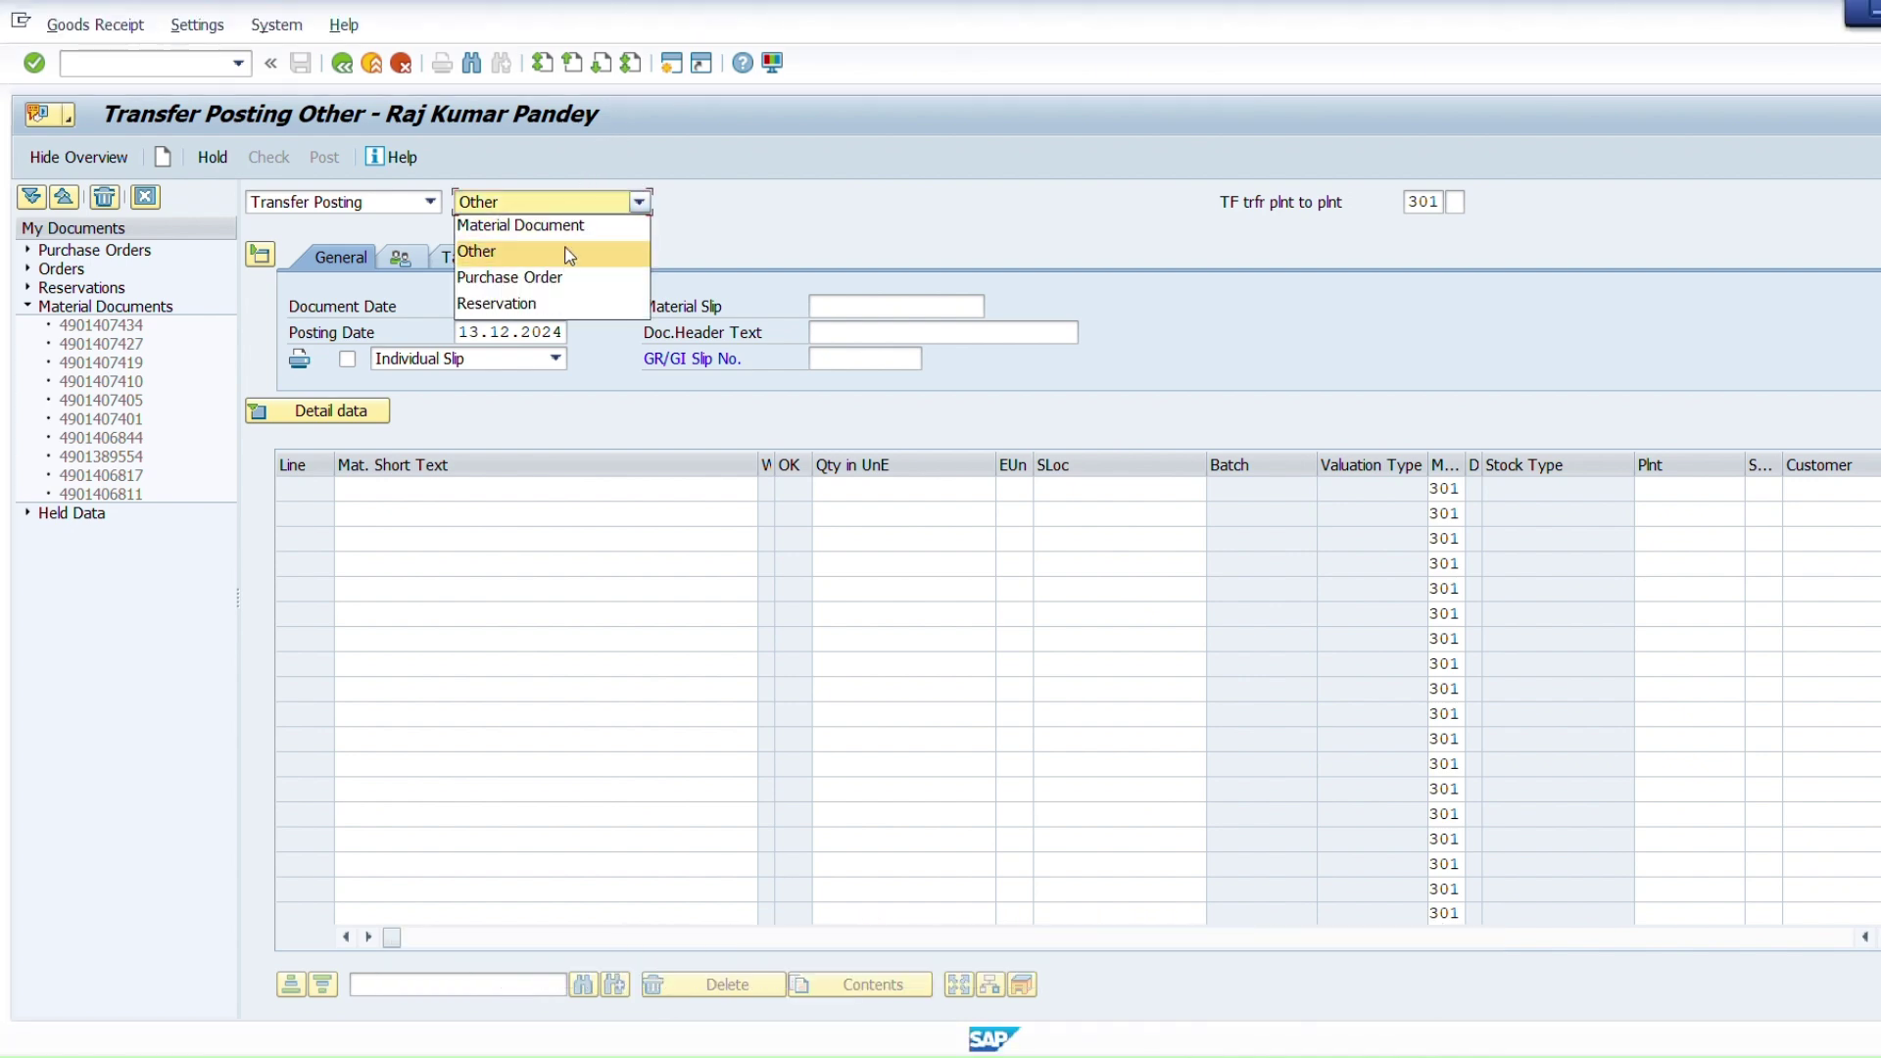
pyautogui.click(797, 202)
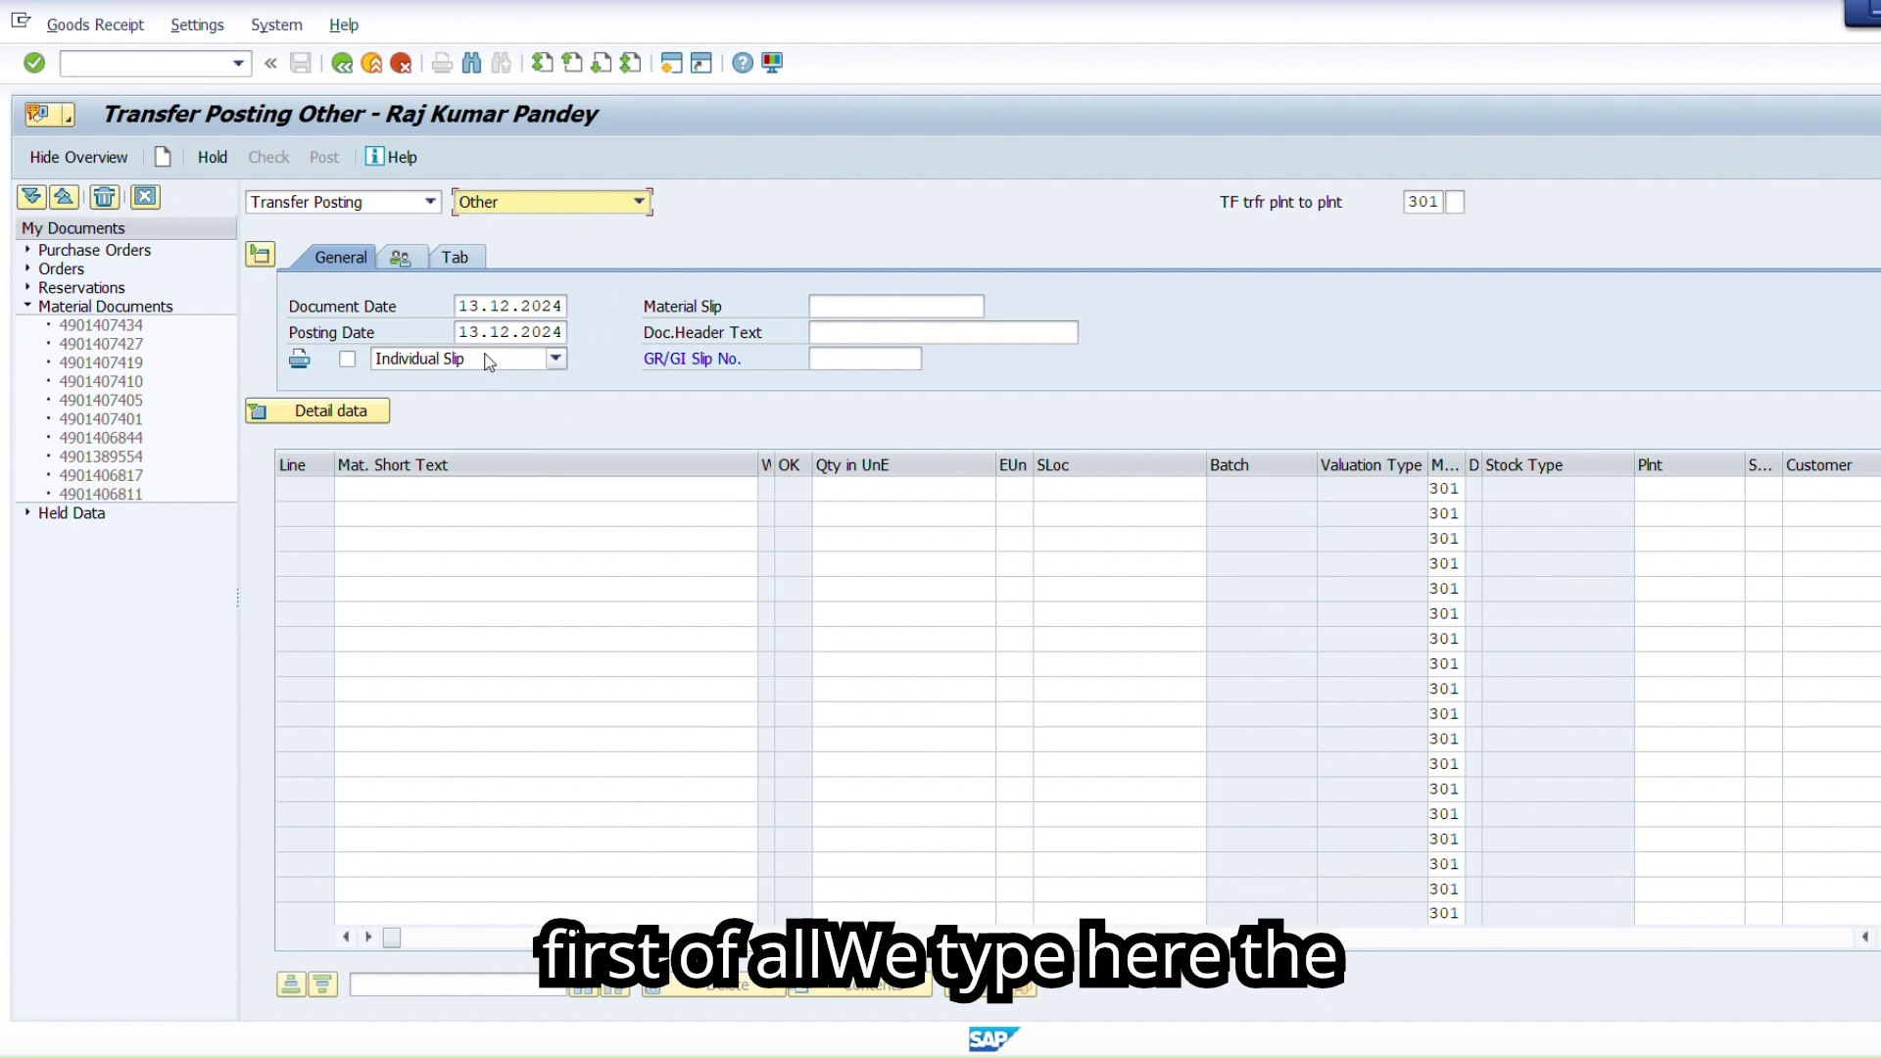
# Set the document date of the transfer posting to 05.12.2024
pyautogui.click(466, 305)
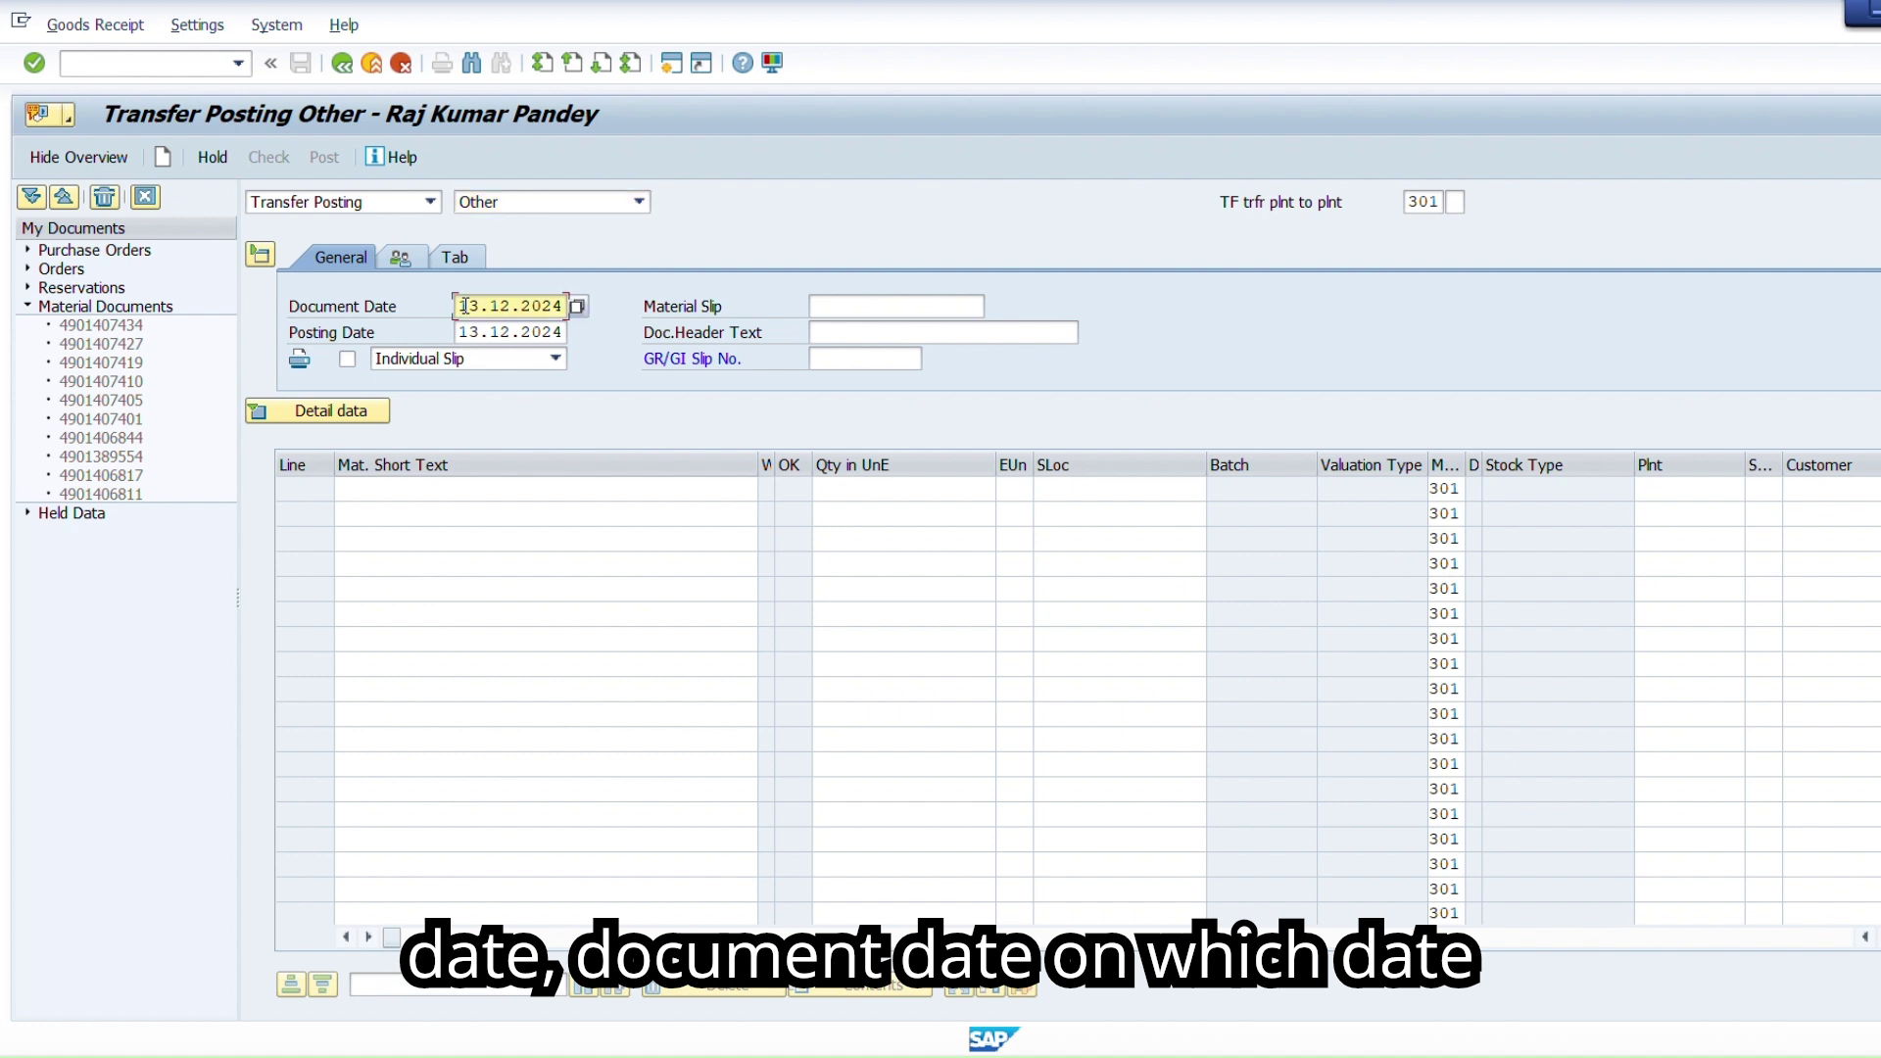
pyautogui.press('Delete')
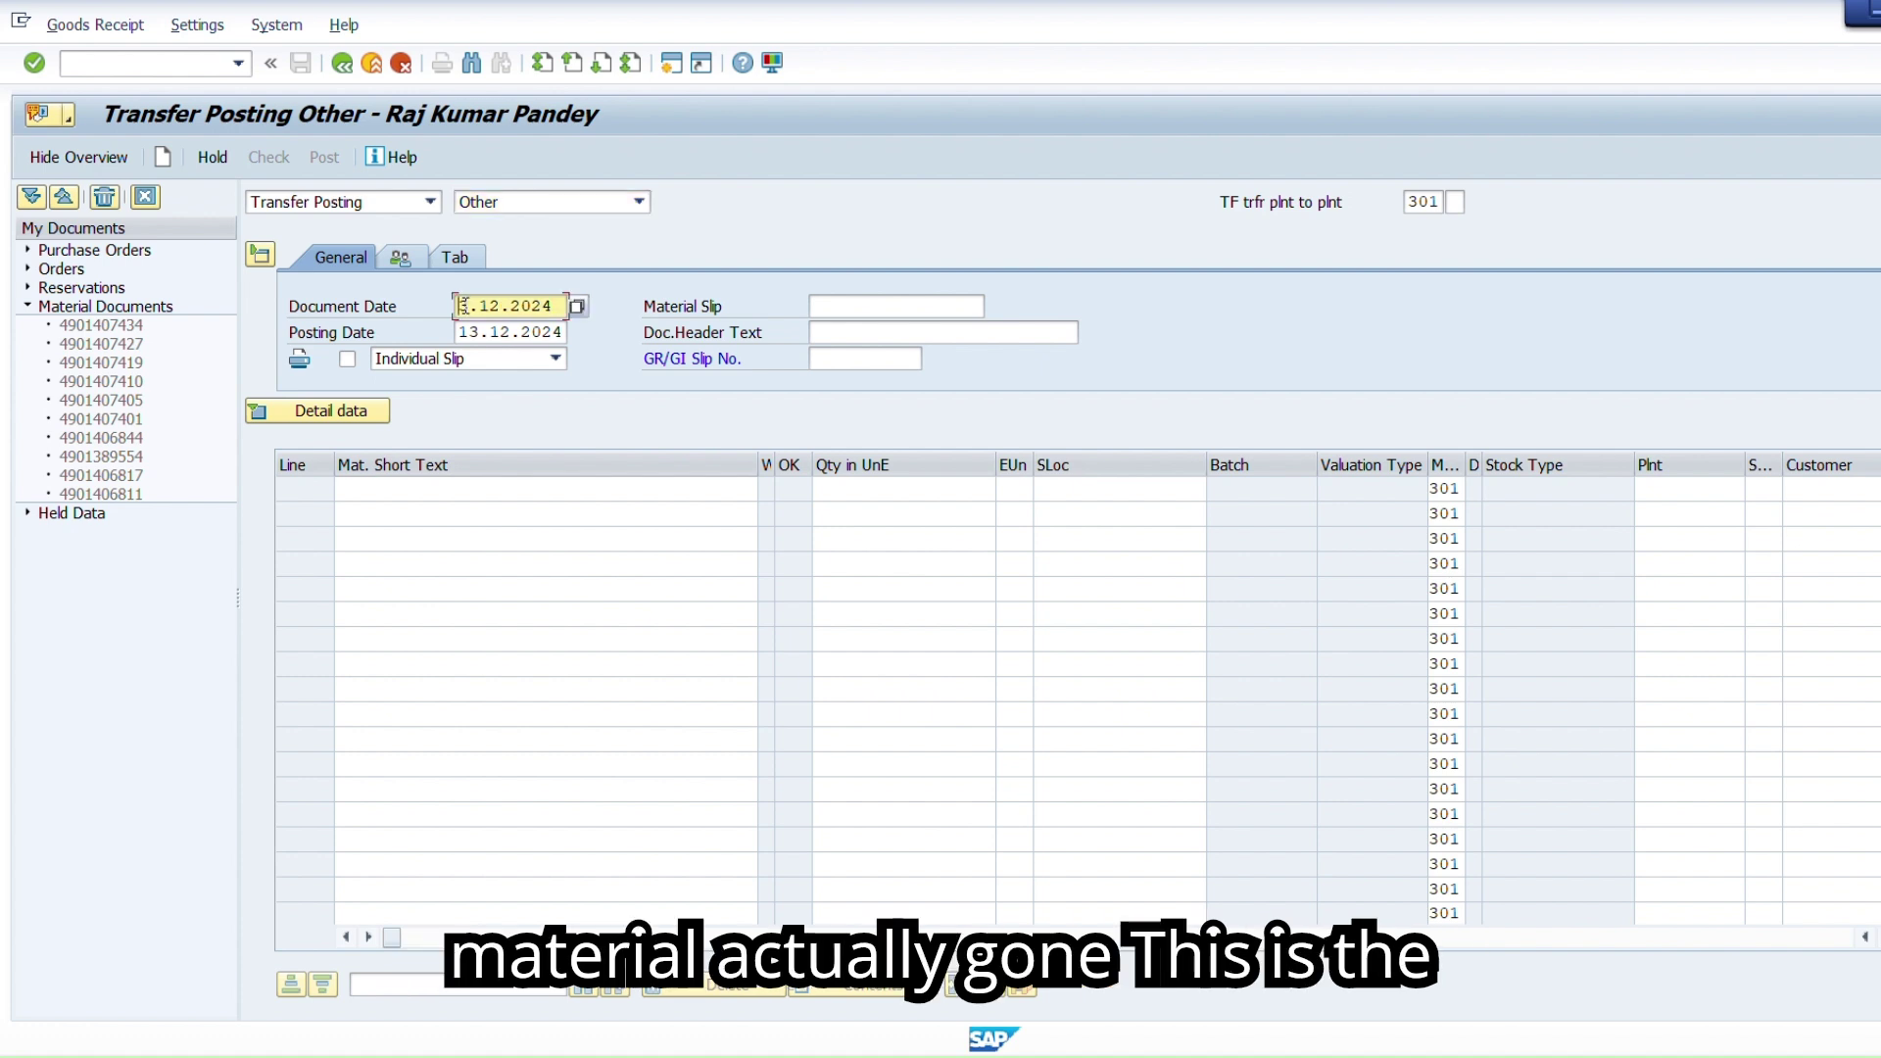
pyautogui.hotkey('shift', 'End')
pyautogui.press('Delete')
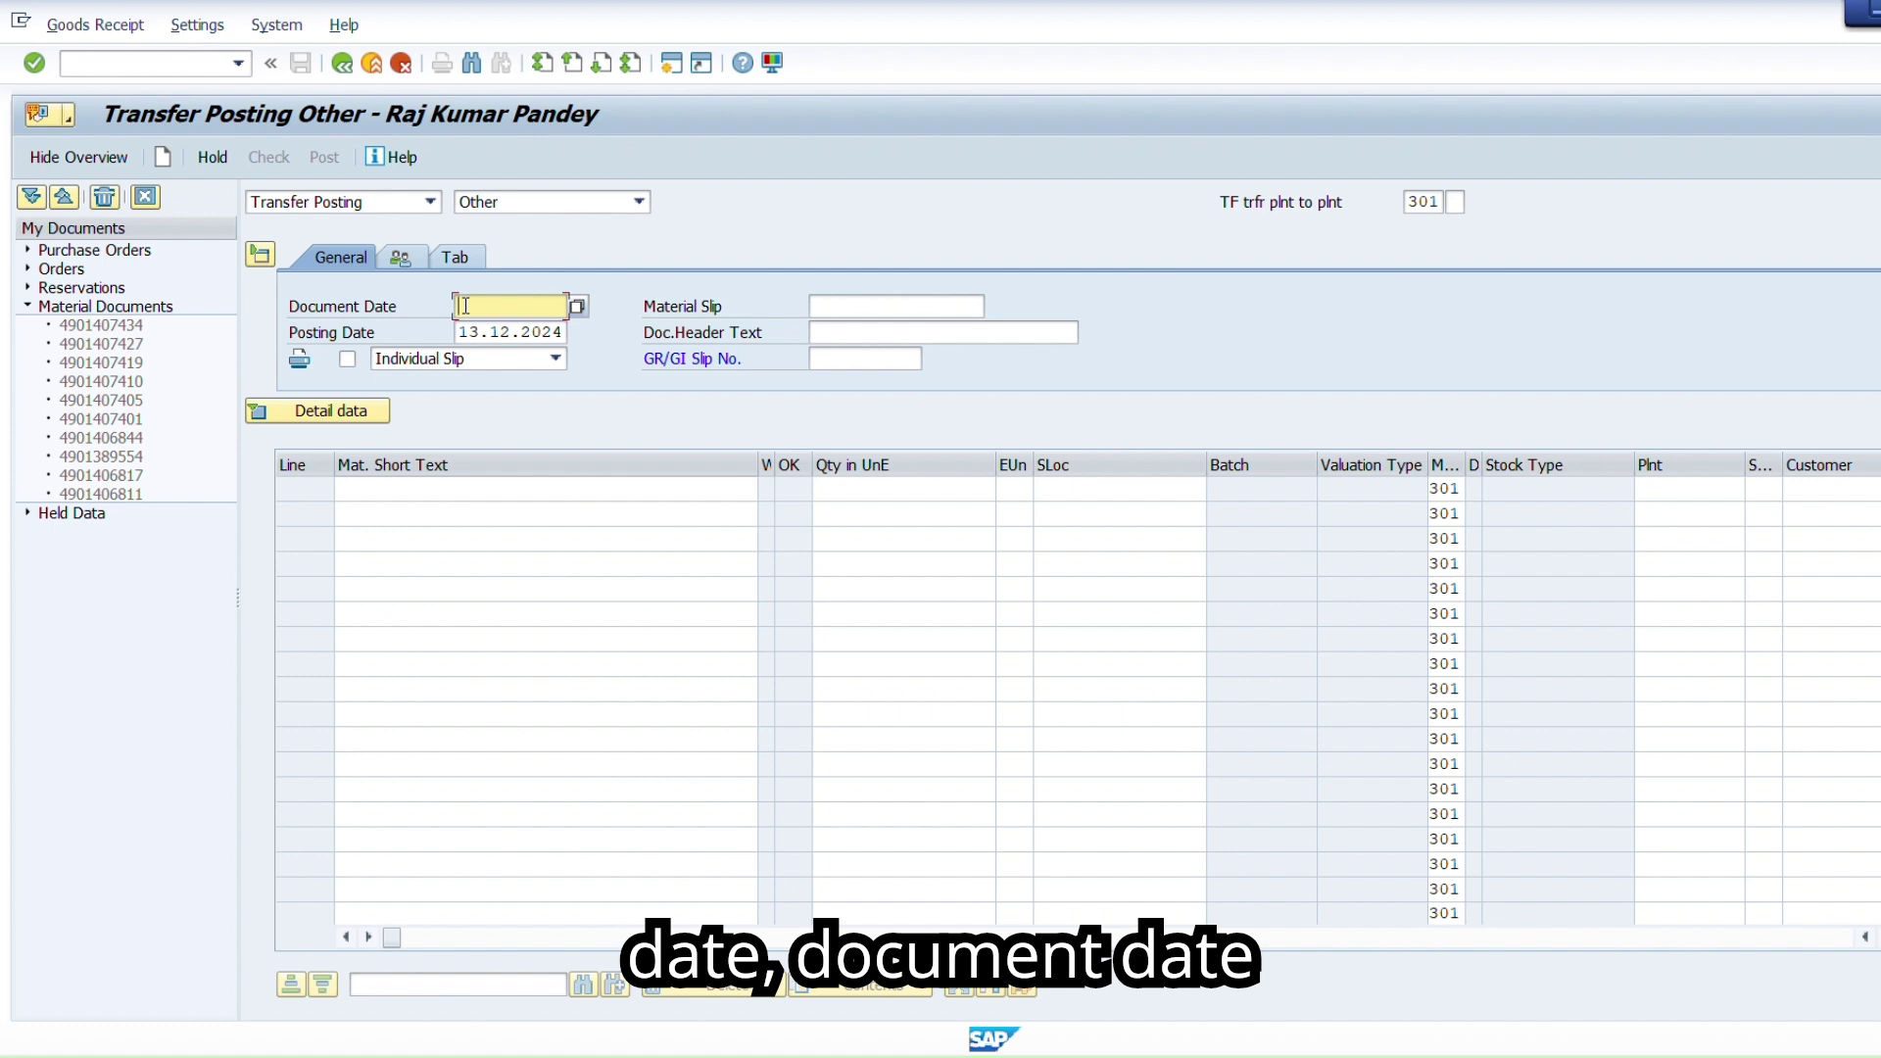
pyautogui.write('05.0')
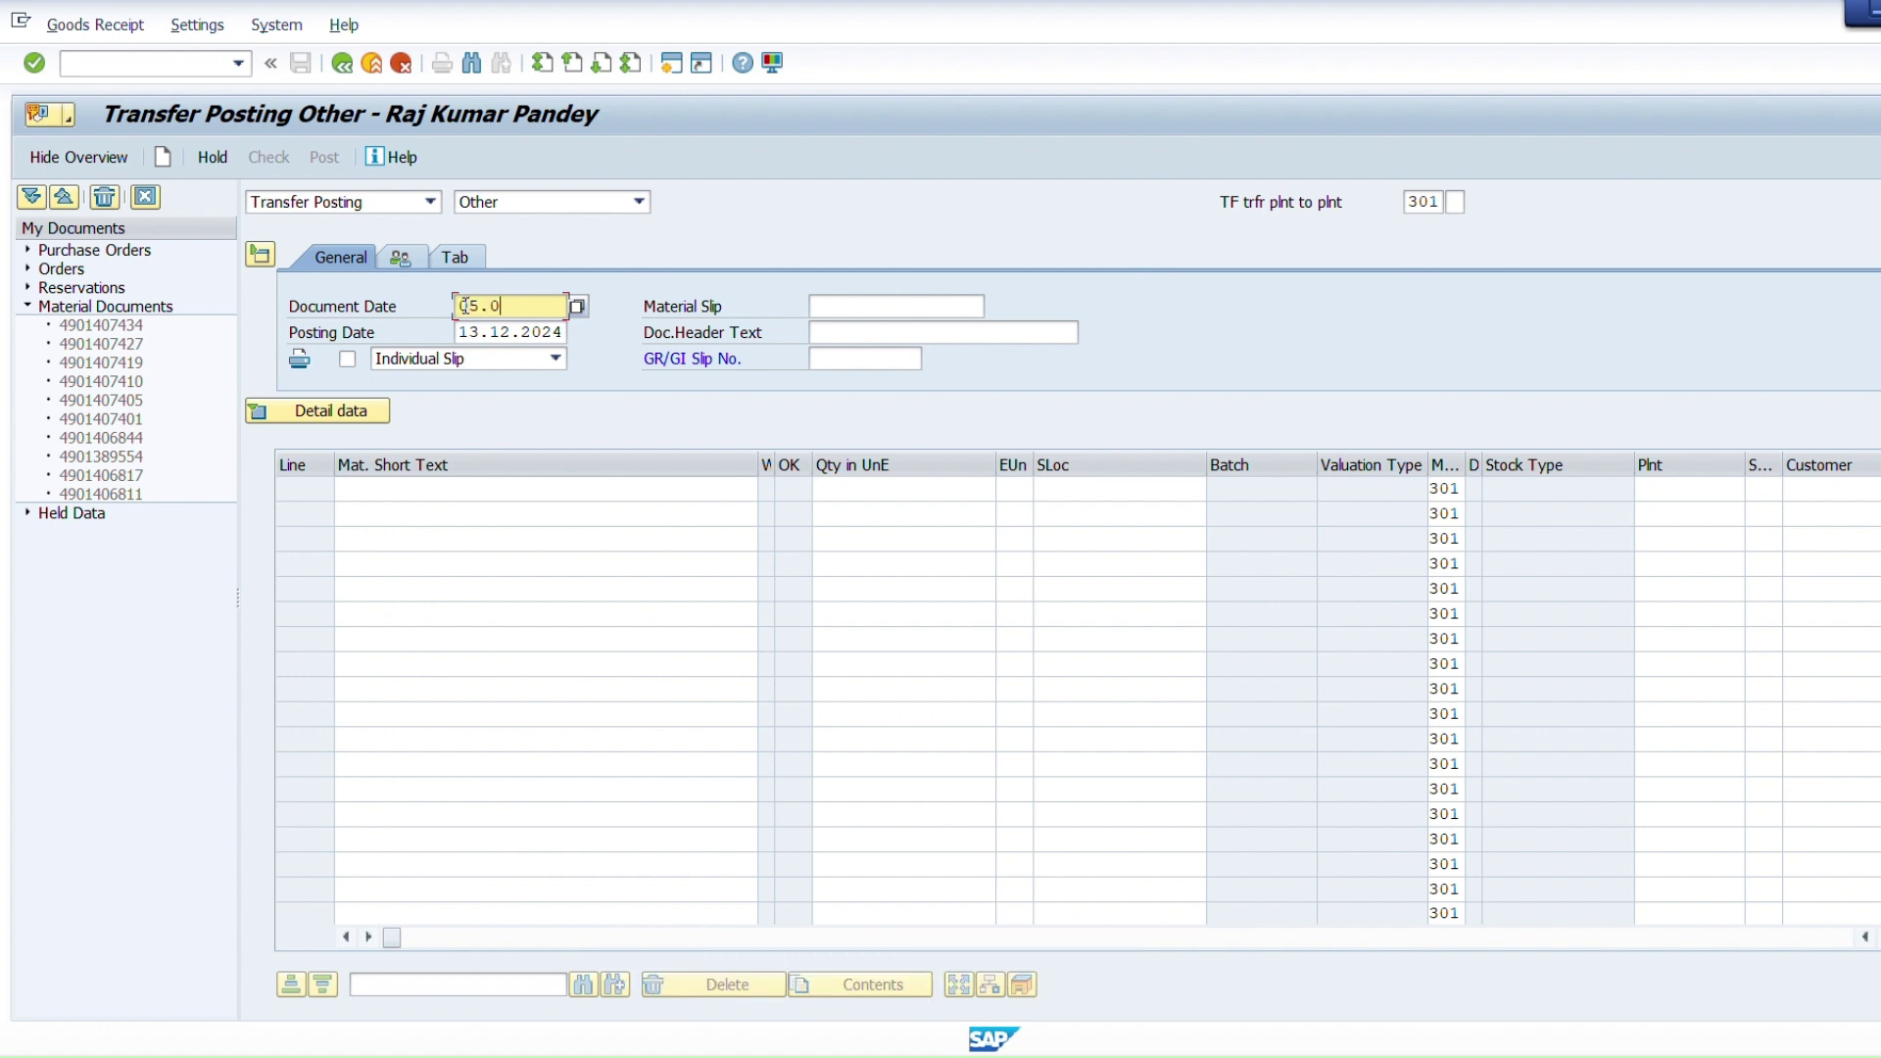
pyautogui.press('BackSpace')
pyautogui.write('12.2024')
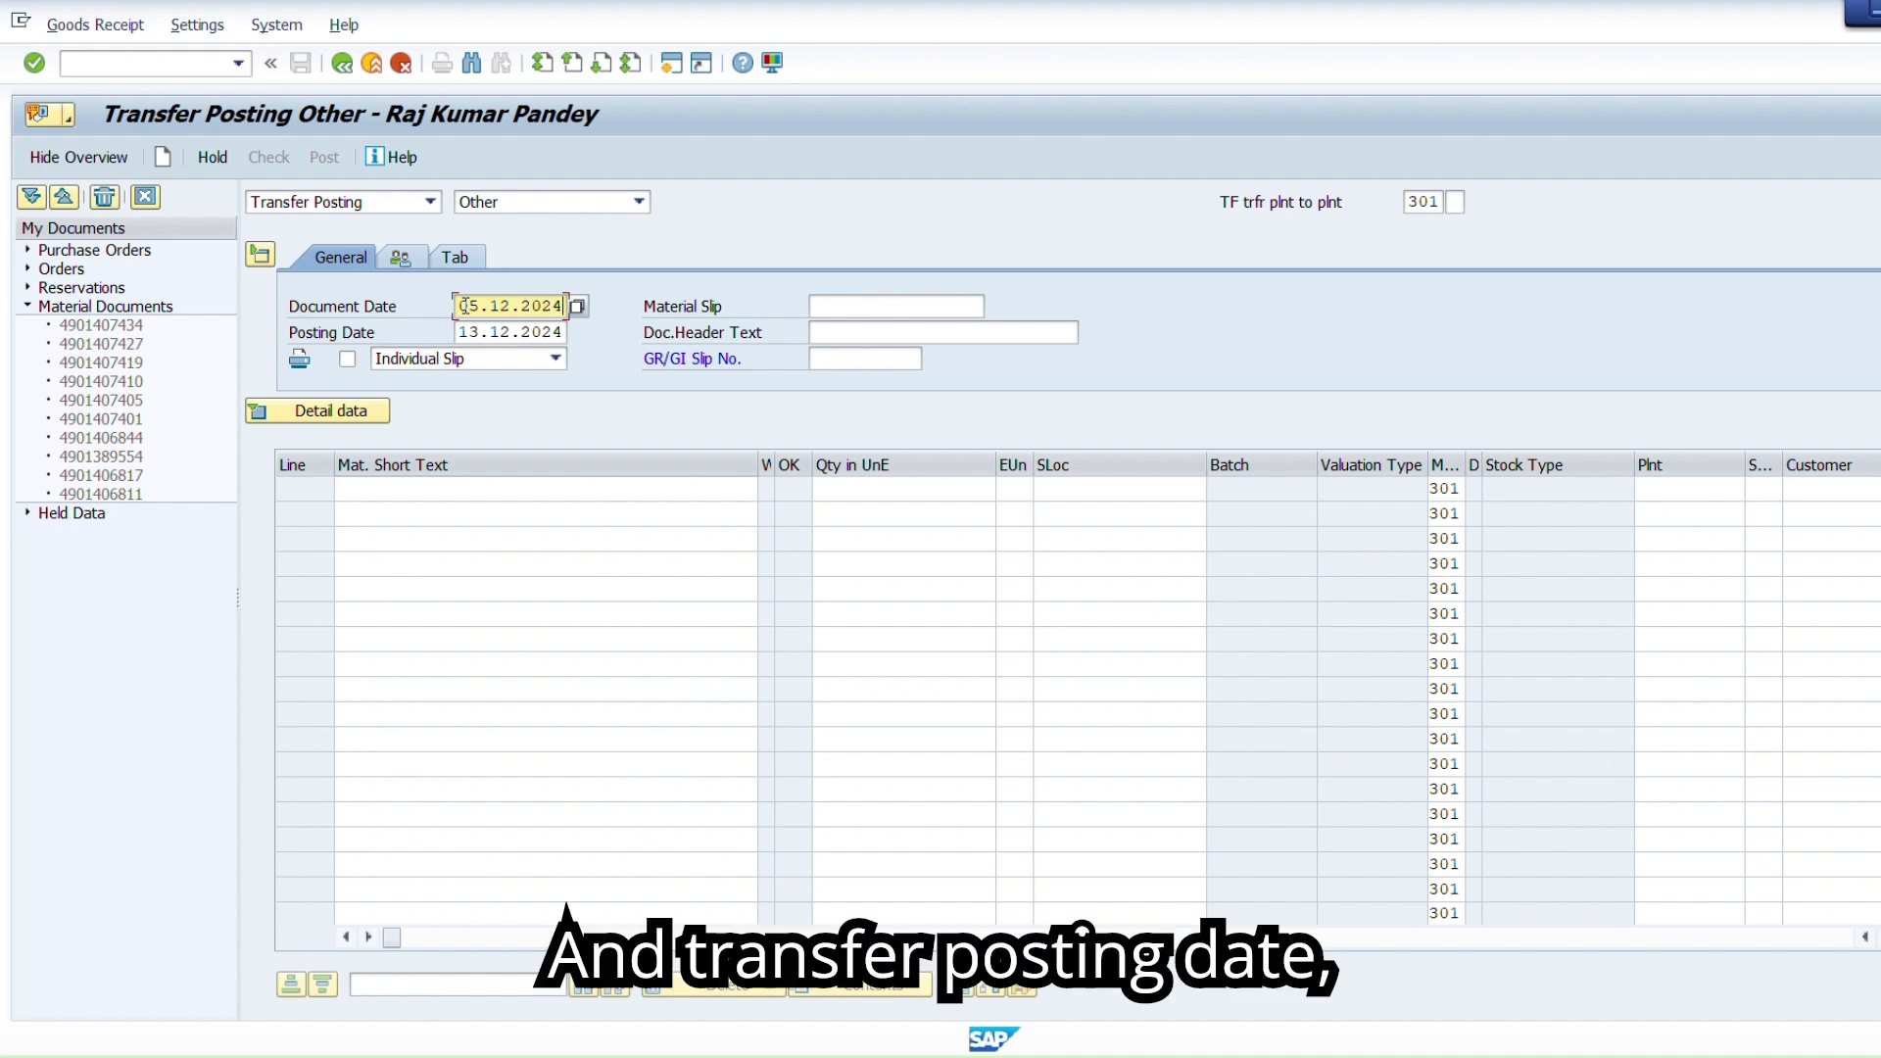
# Set the posting date of the transfer posting to 05.12.2024
pyautogui.click(459, 333)
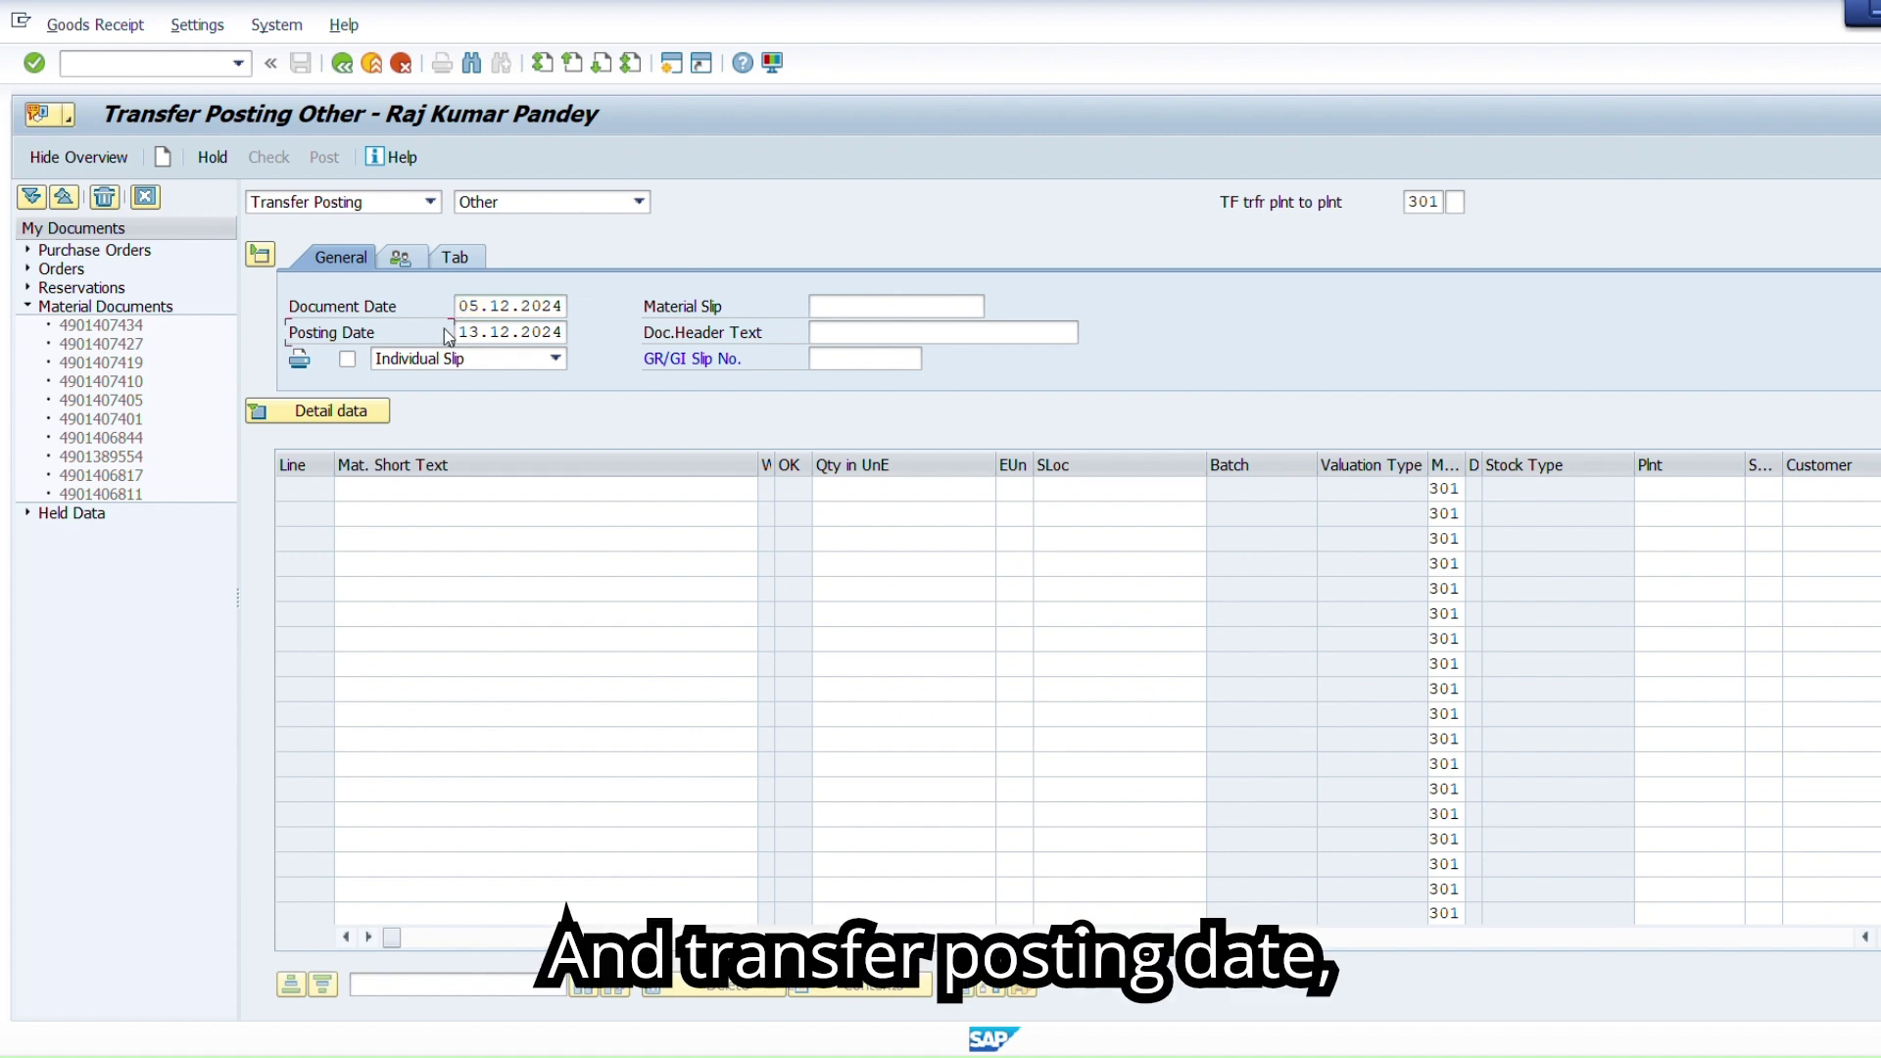
pyautogui.click(461, 335)
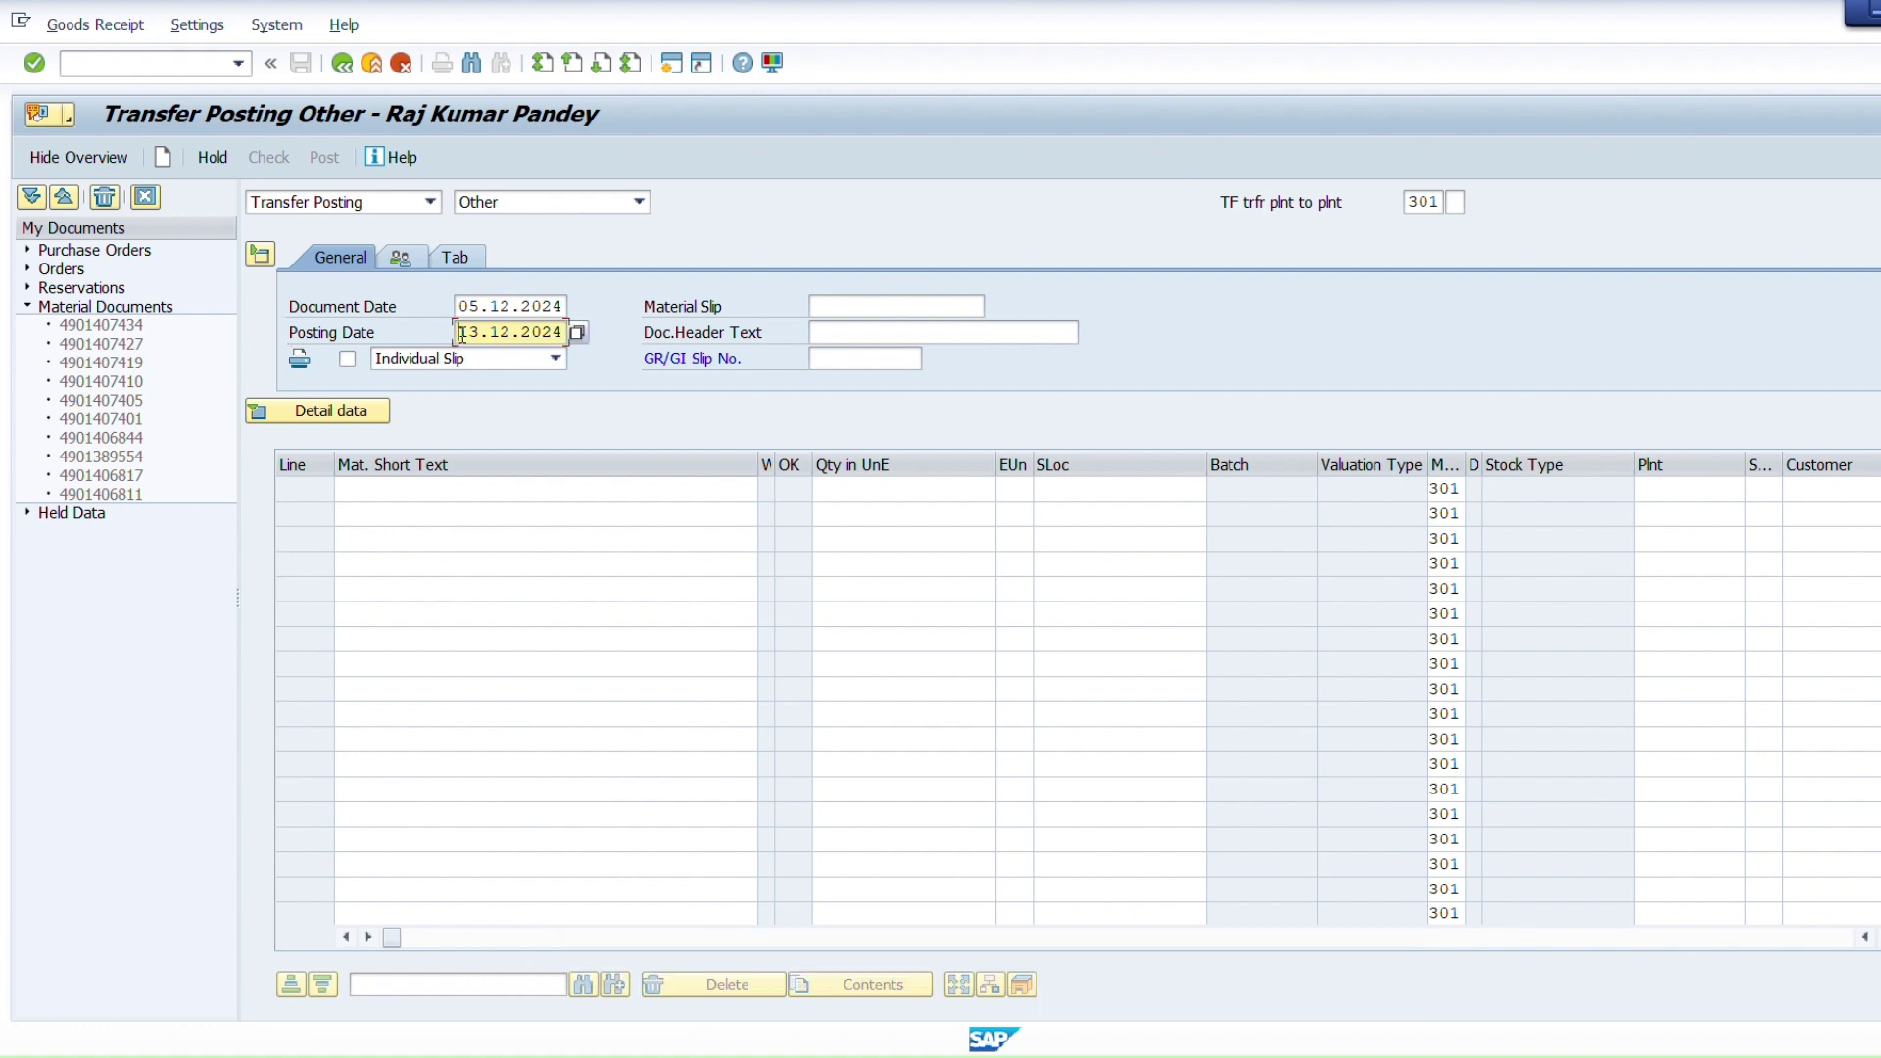
pyautogui.press('Delete')
pyautogui.press('Delete')
pyautogui.press('Delete')
pyautogui.press('Delete')
pyautogui.press('Delete')
pyautogui.press('Delete')
pyautogui.press('Delete')
pyautogui.press('Delete')
pyautogui.press('Delete')
pyautogui.press('Delete')
pyautogui.write('05.12.2024')
# Enter SEC-2 as the material slip and 4655 as the GR/GI slip number
pyautogui.click(862, 314)
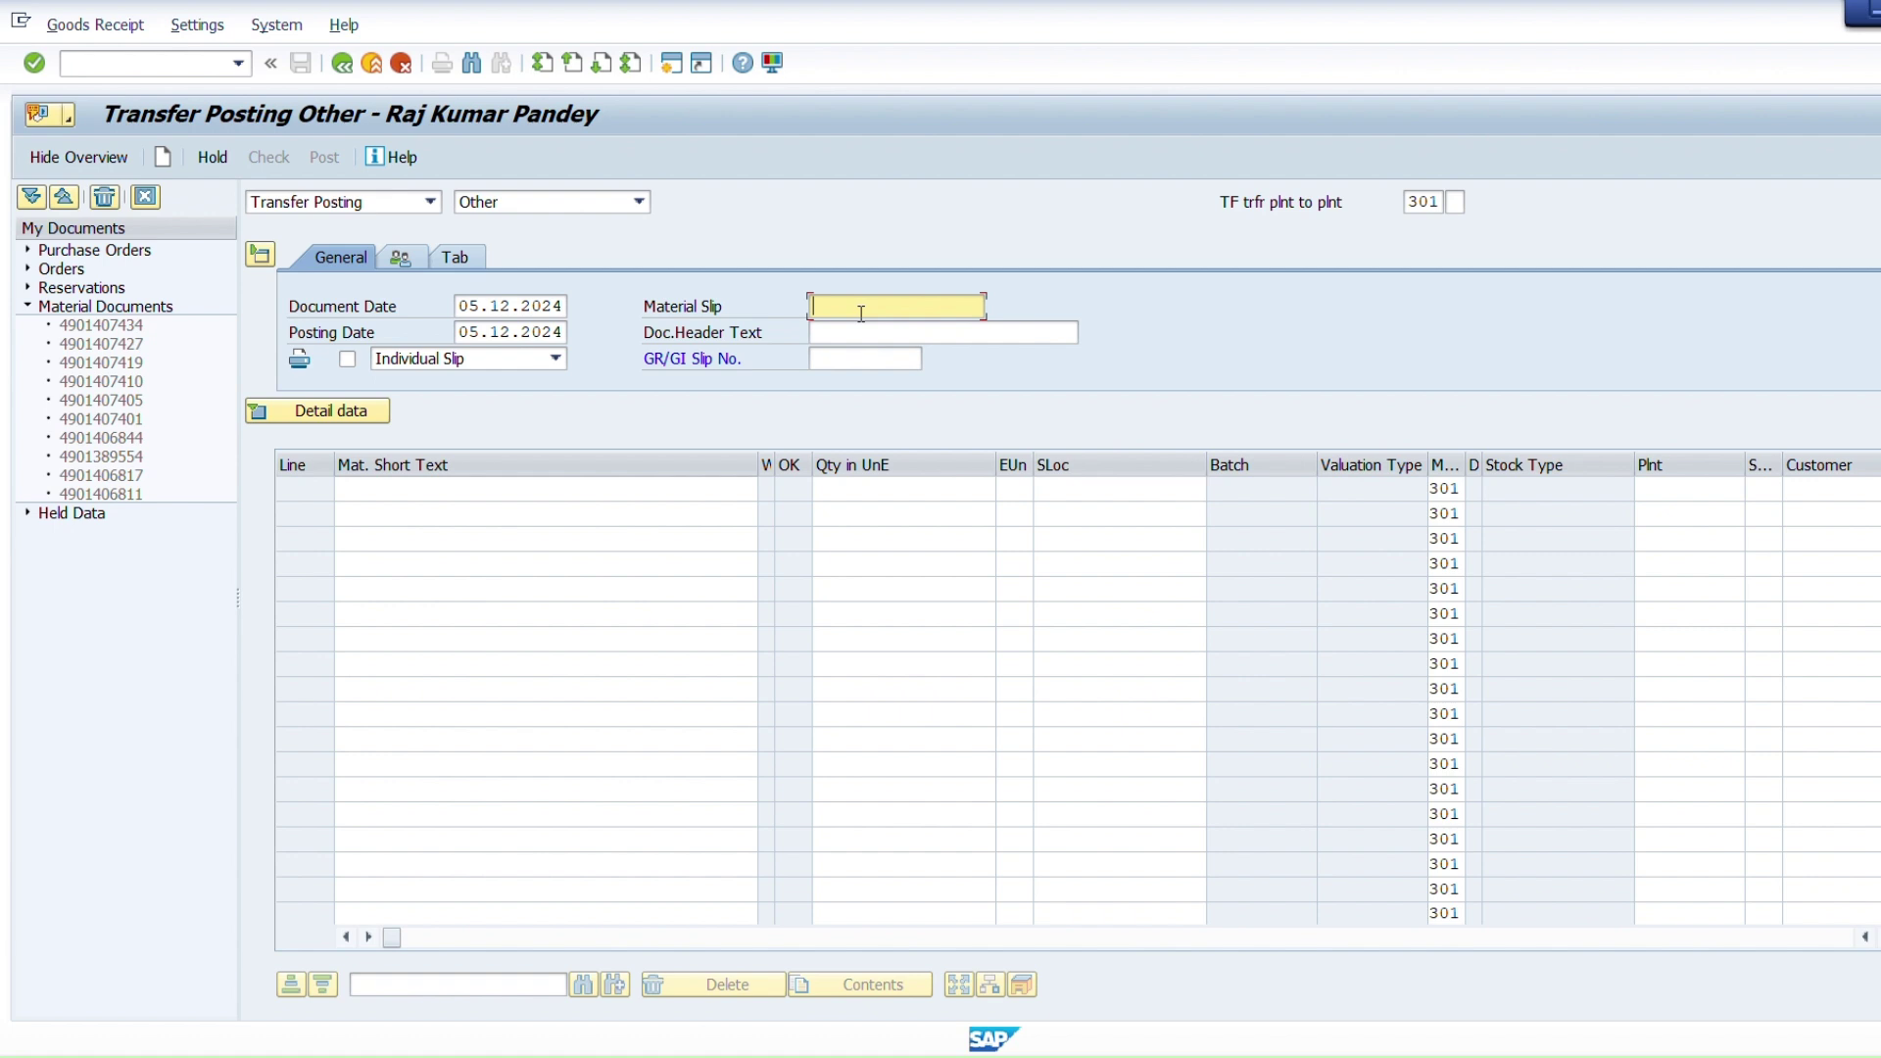
pyautogui.write('SEC-2')
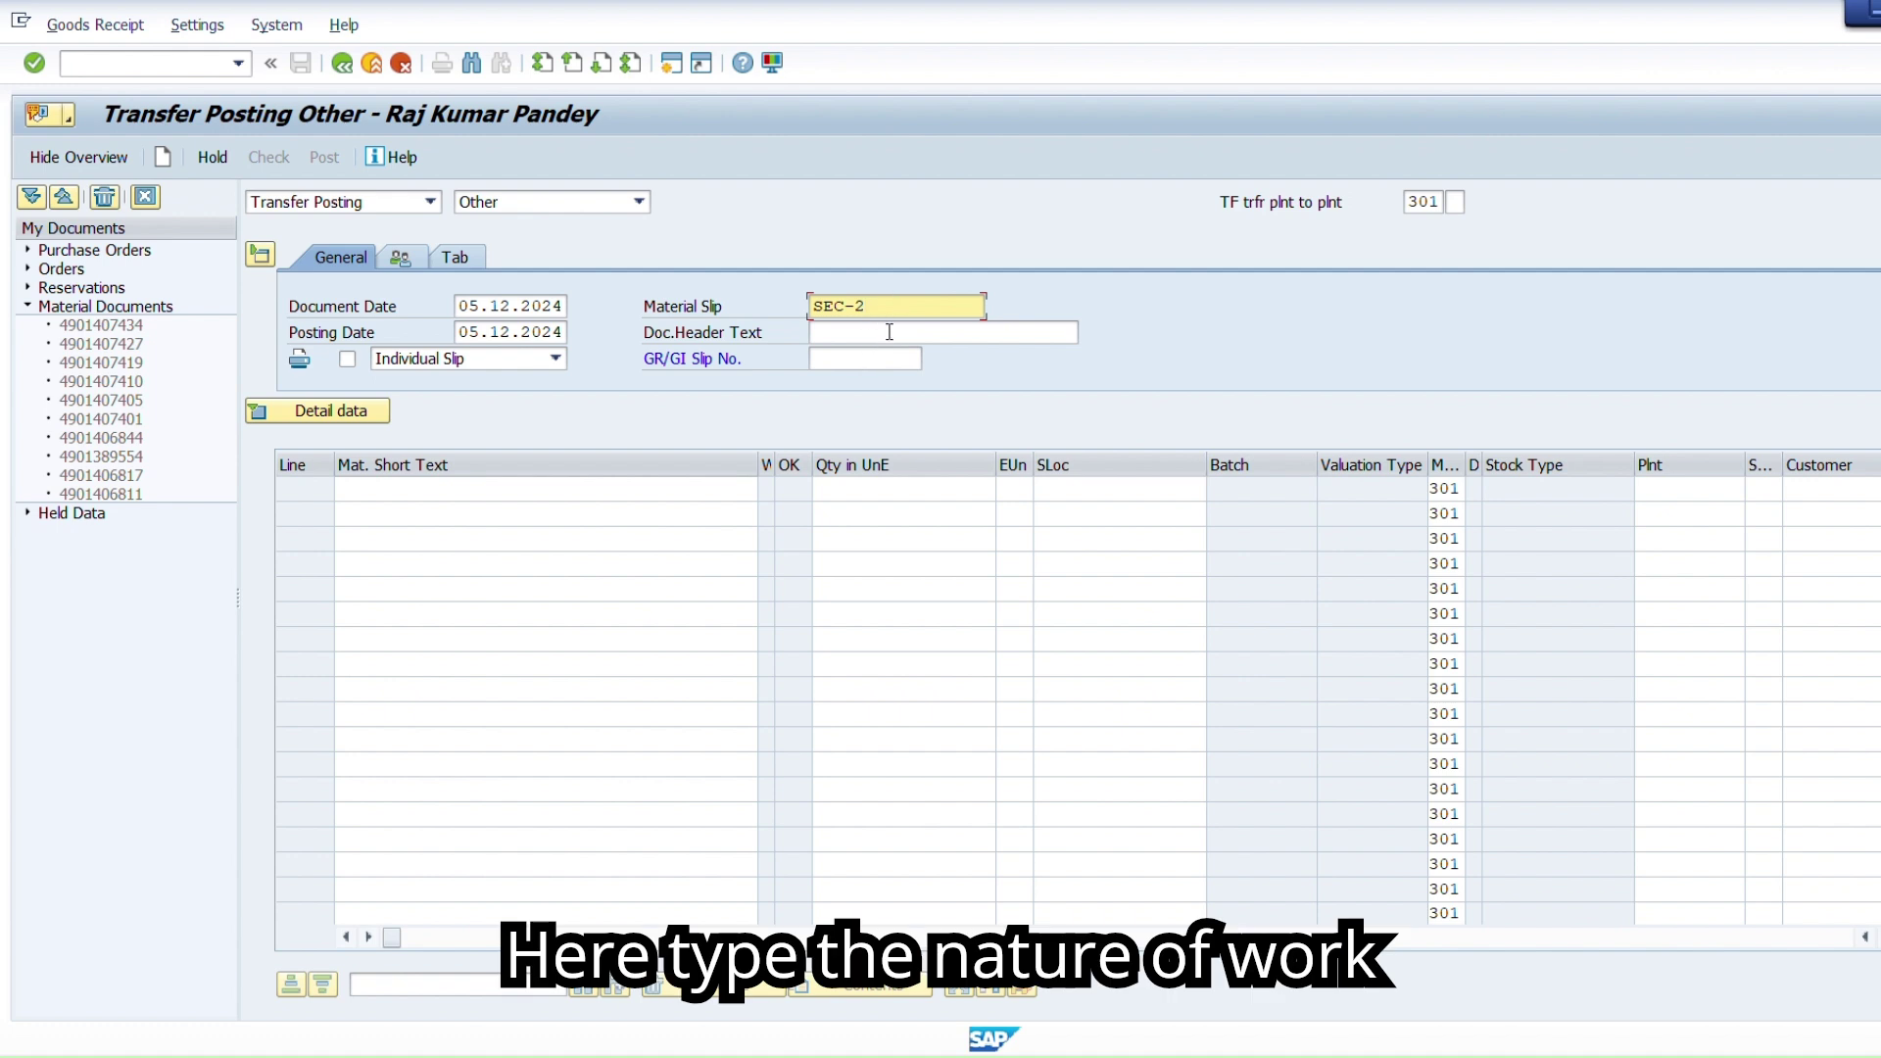
pyautogui.click(890, 333)
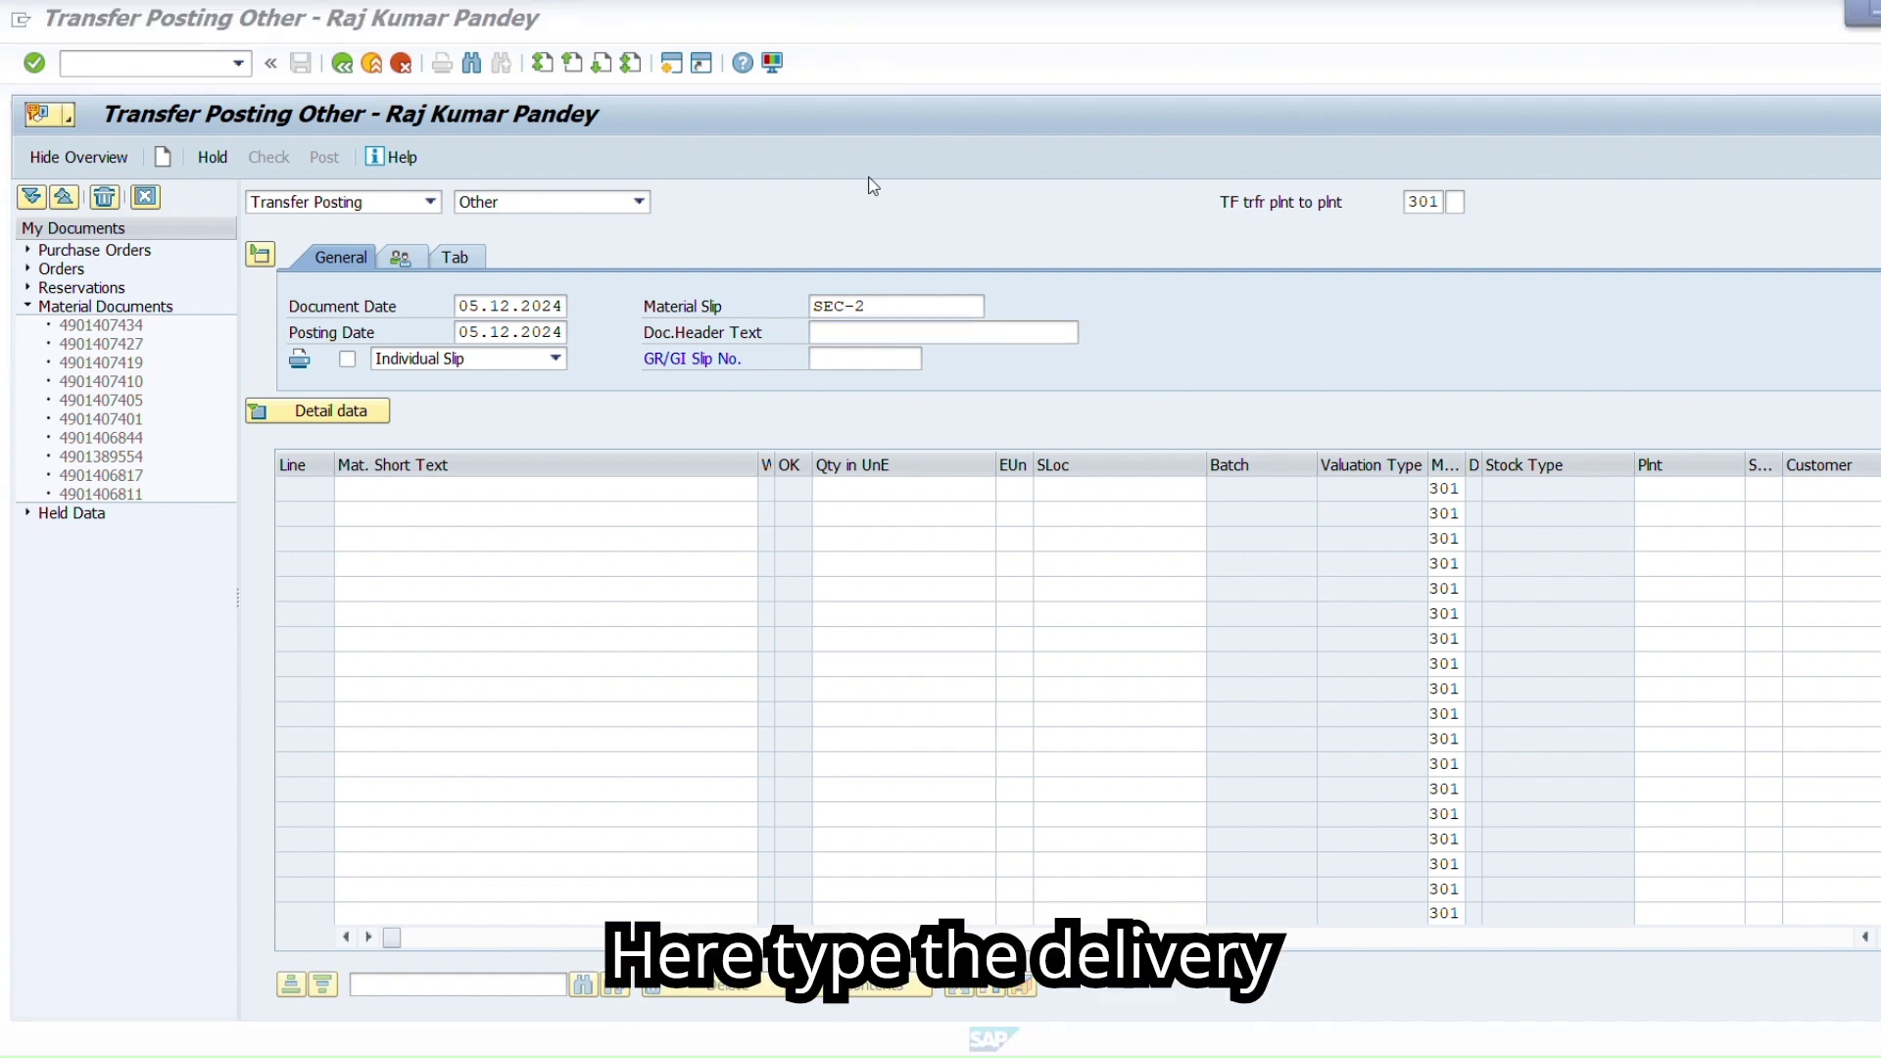
pyautogui.click(841, 358)
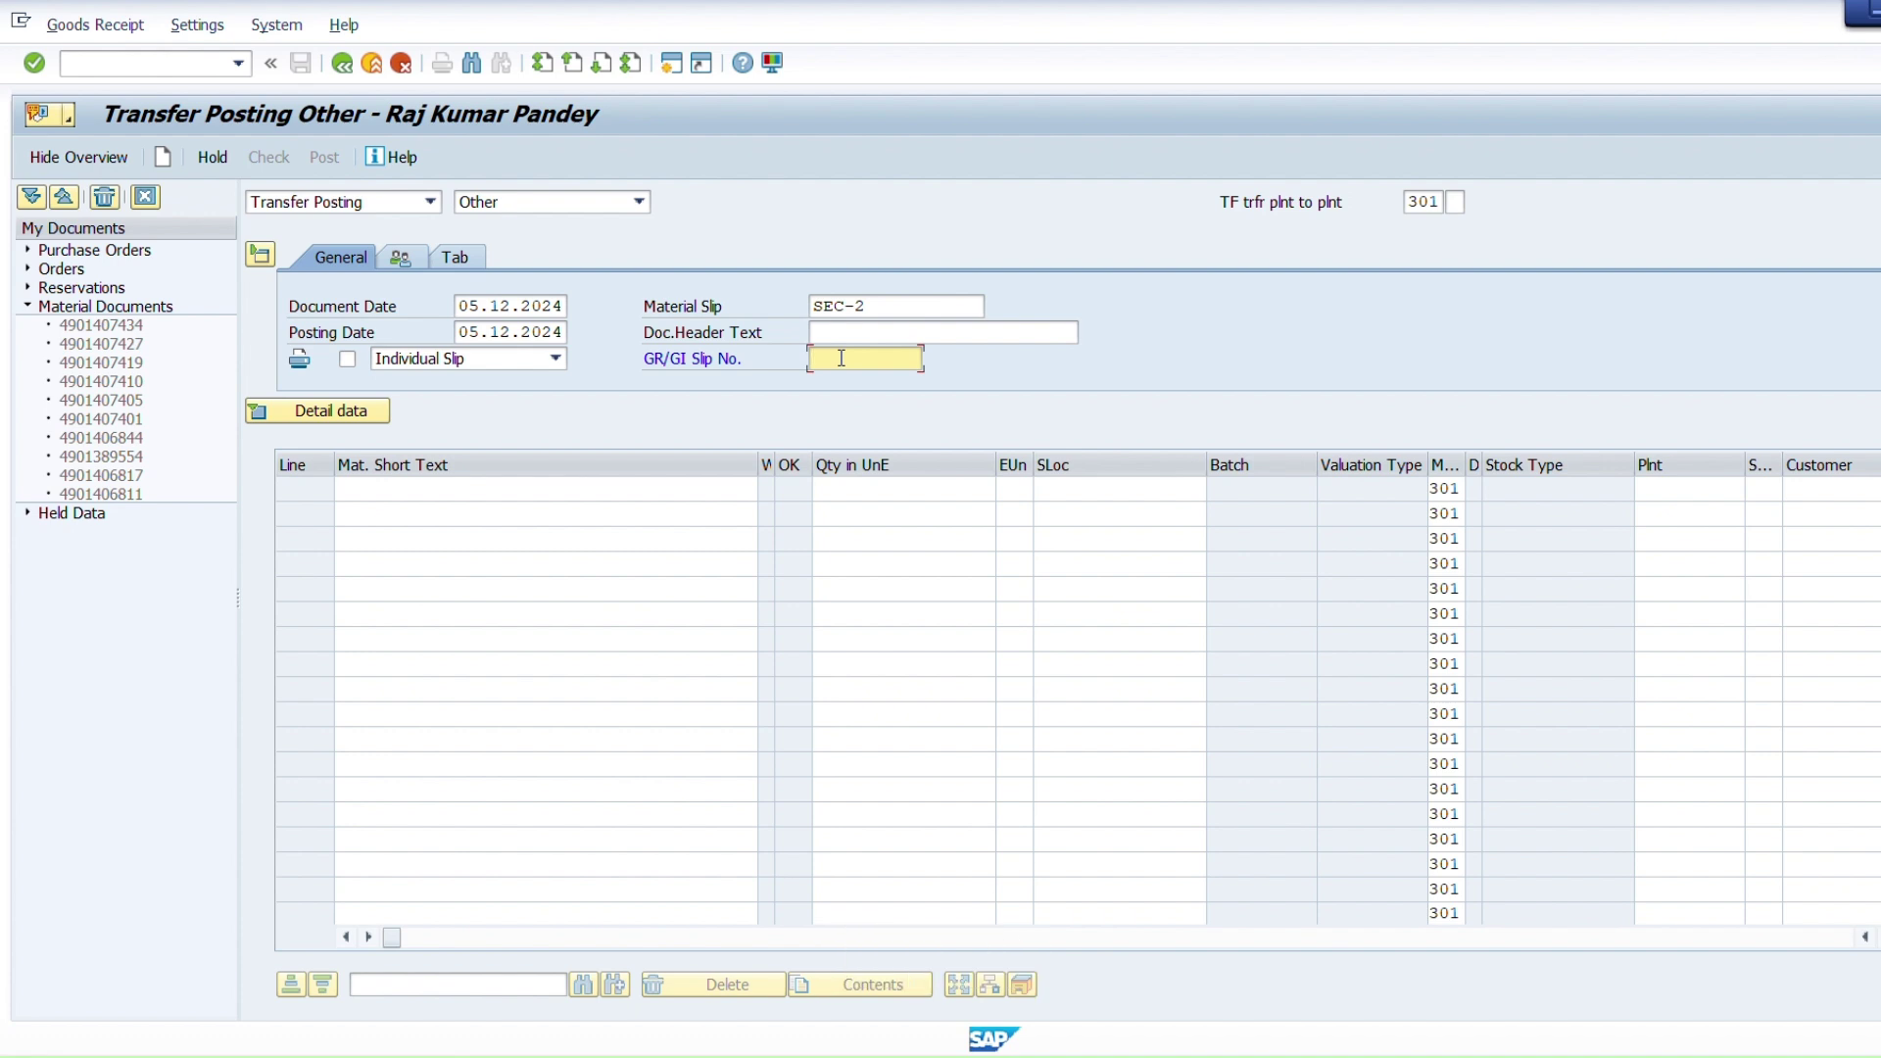
pyautogui.write('4655')
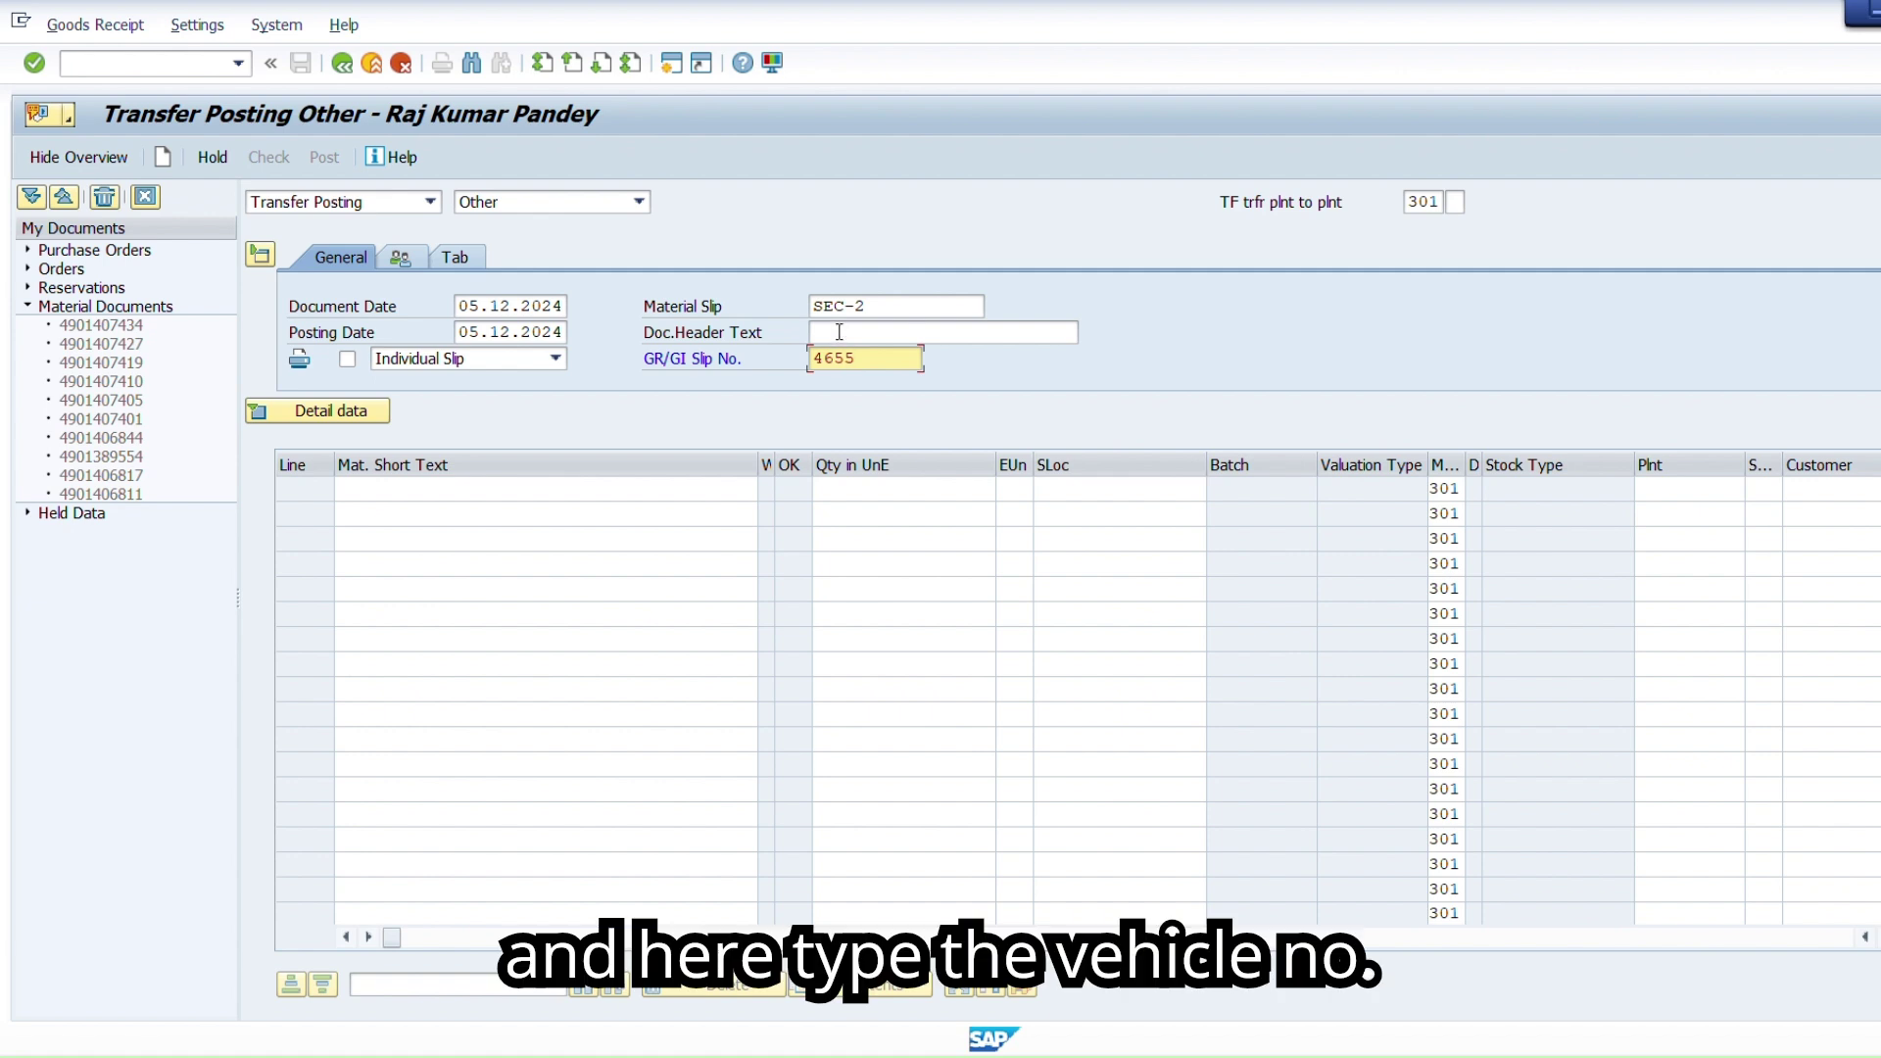
pyautogui.click(840, 332)
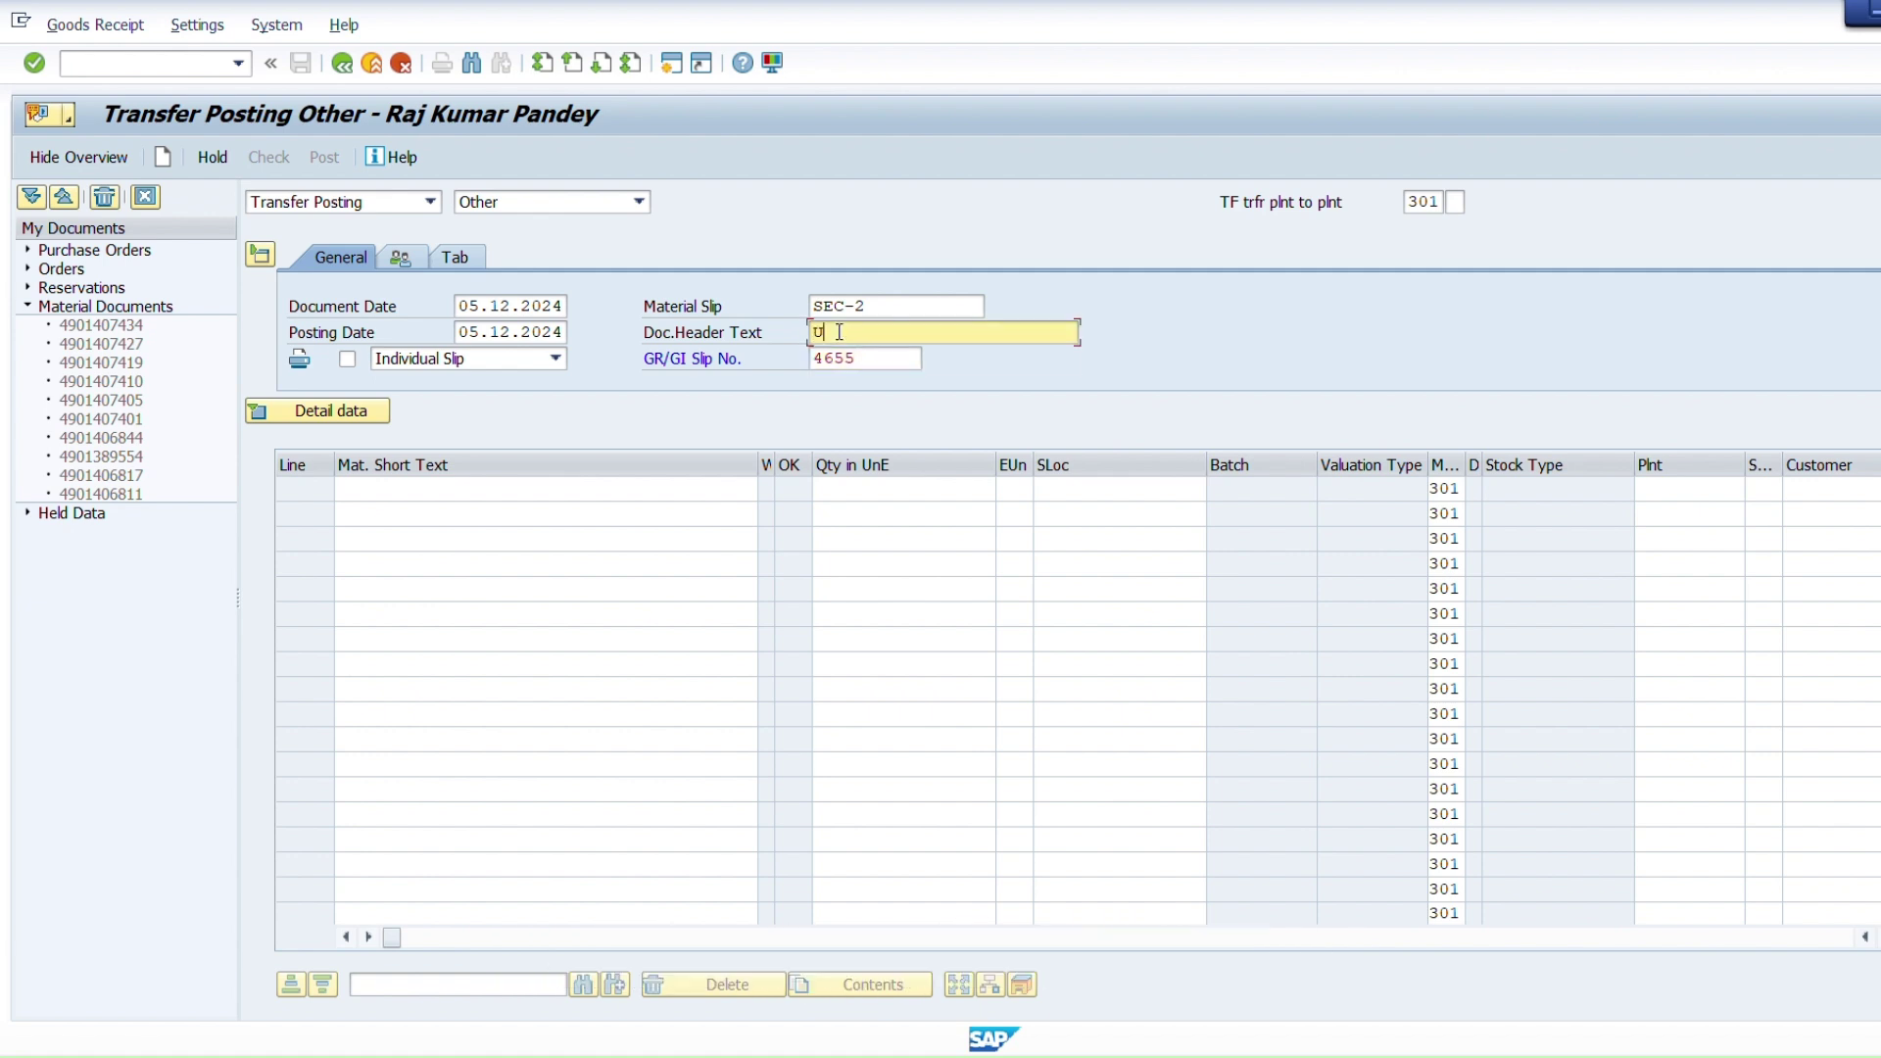
pyautogui.write('UP')
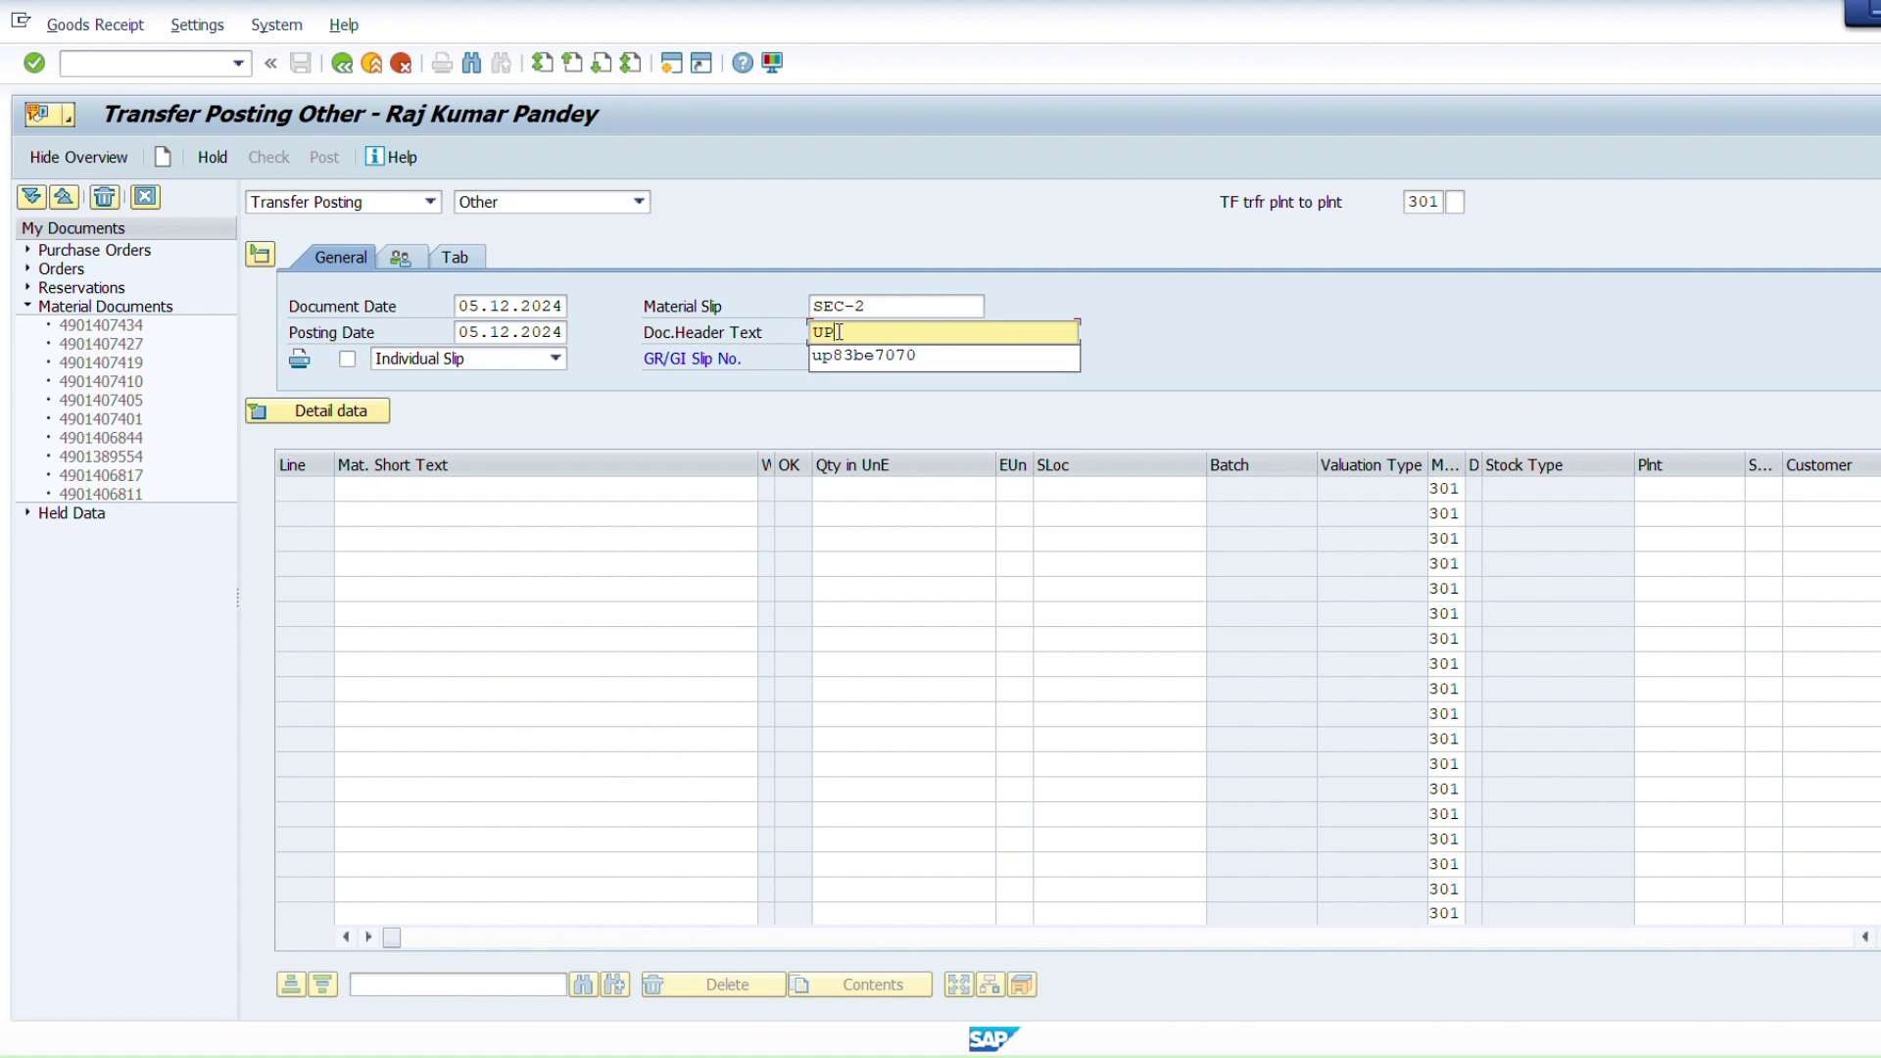
pyautogui.write('14AT')
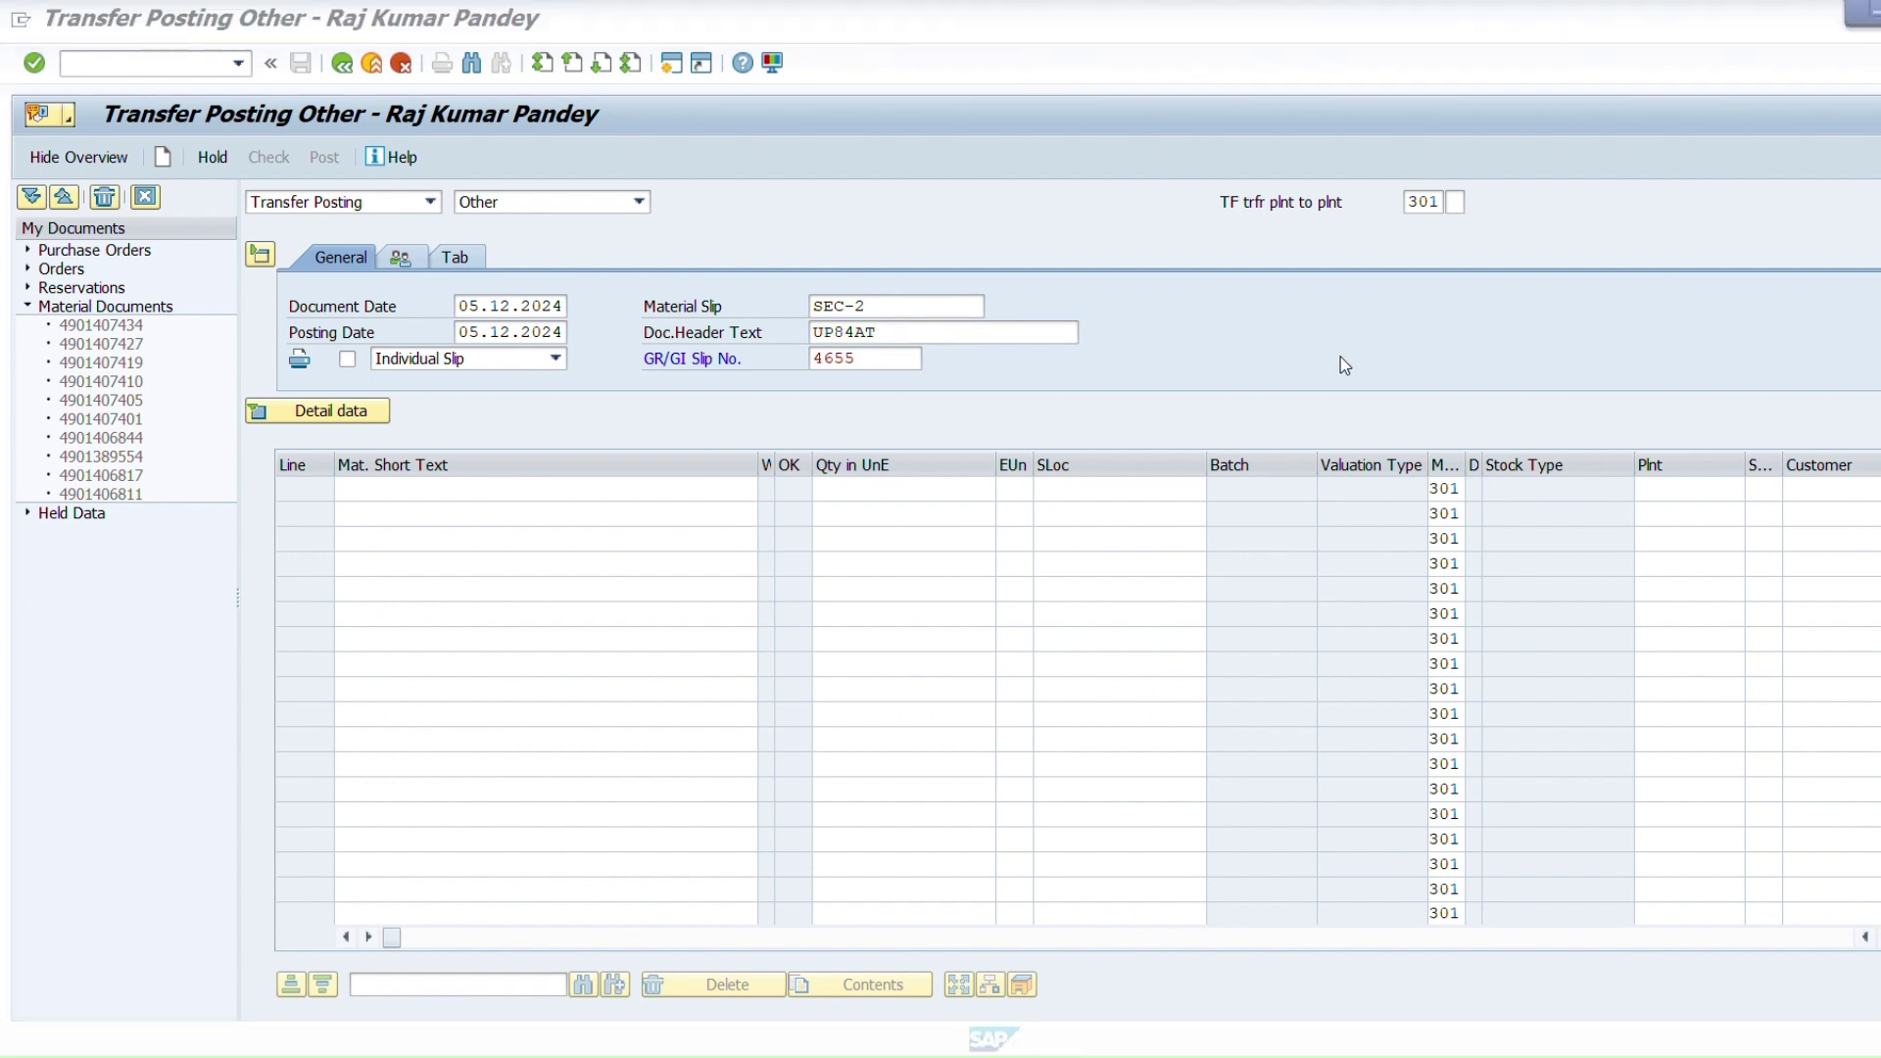
pyautogui.click(1044, 330)
pyautogui.write('9510')
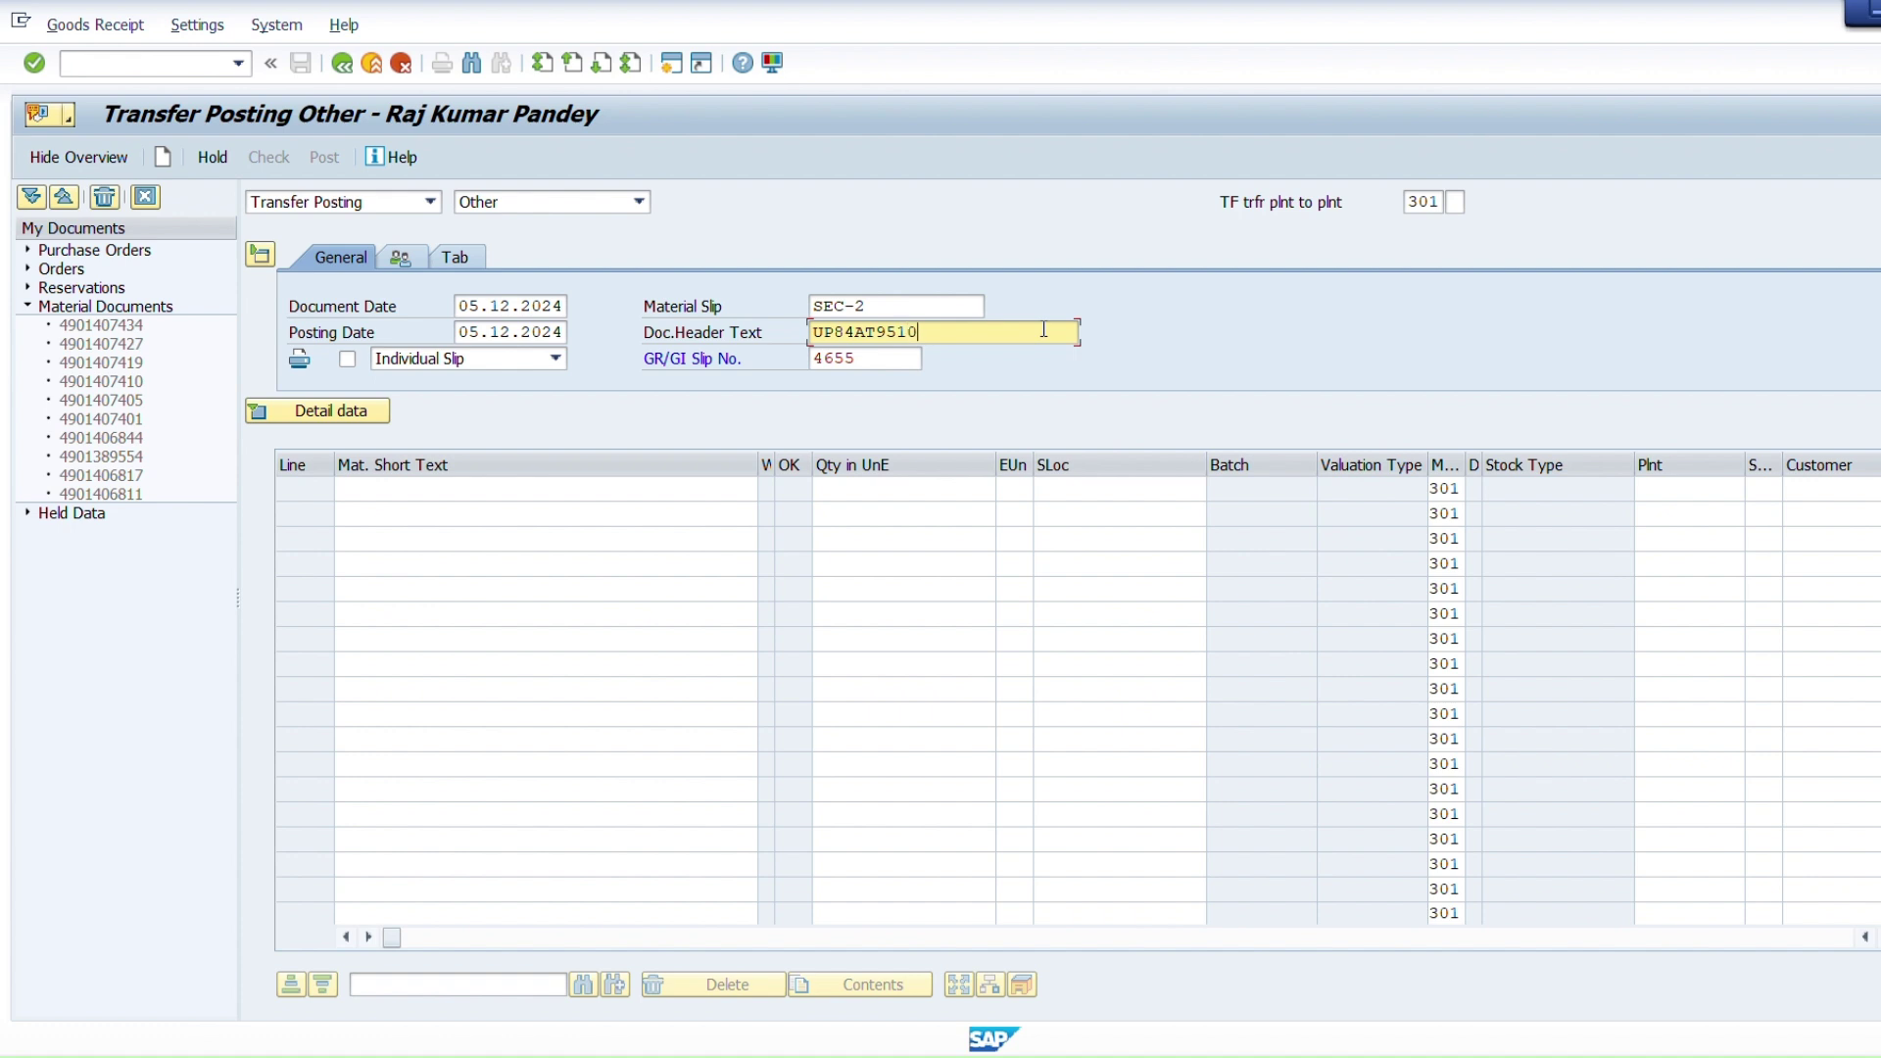
pyautogui.click(865, 44)
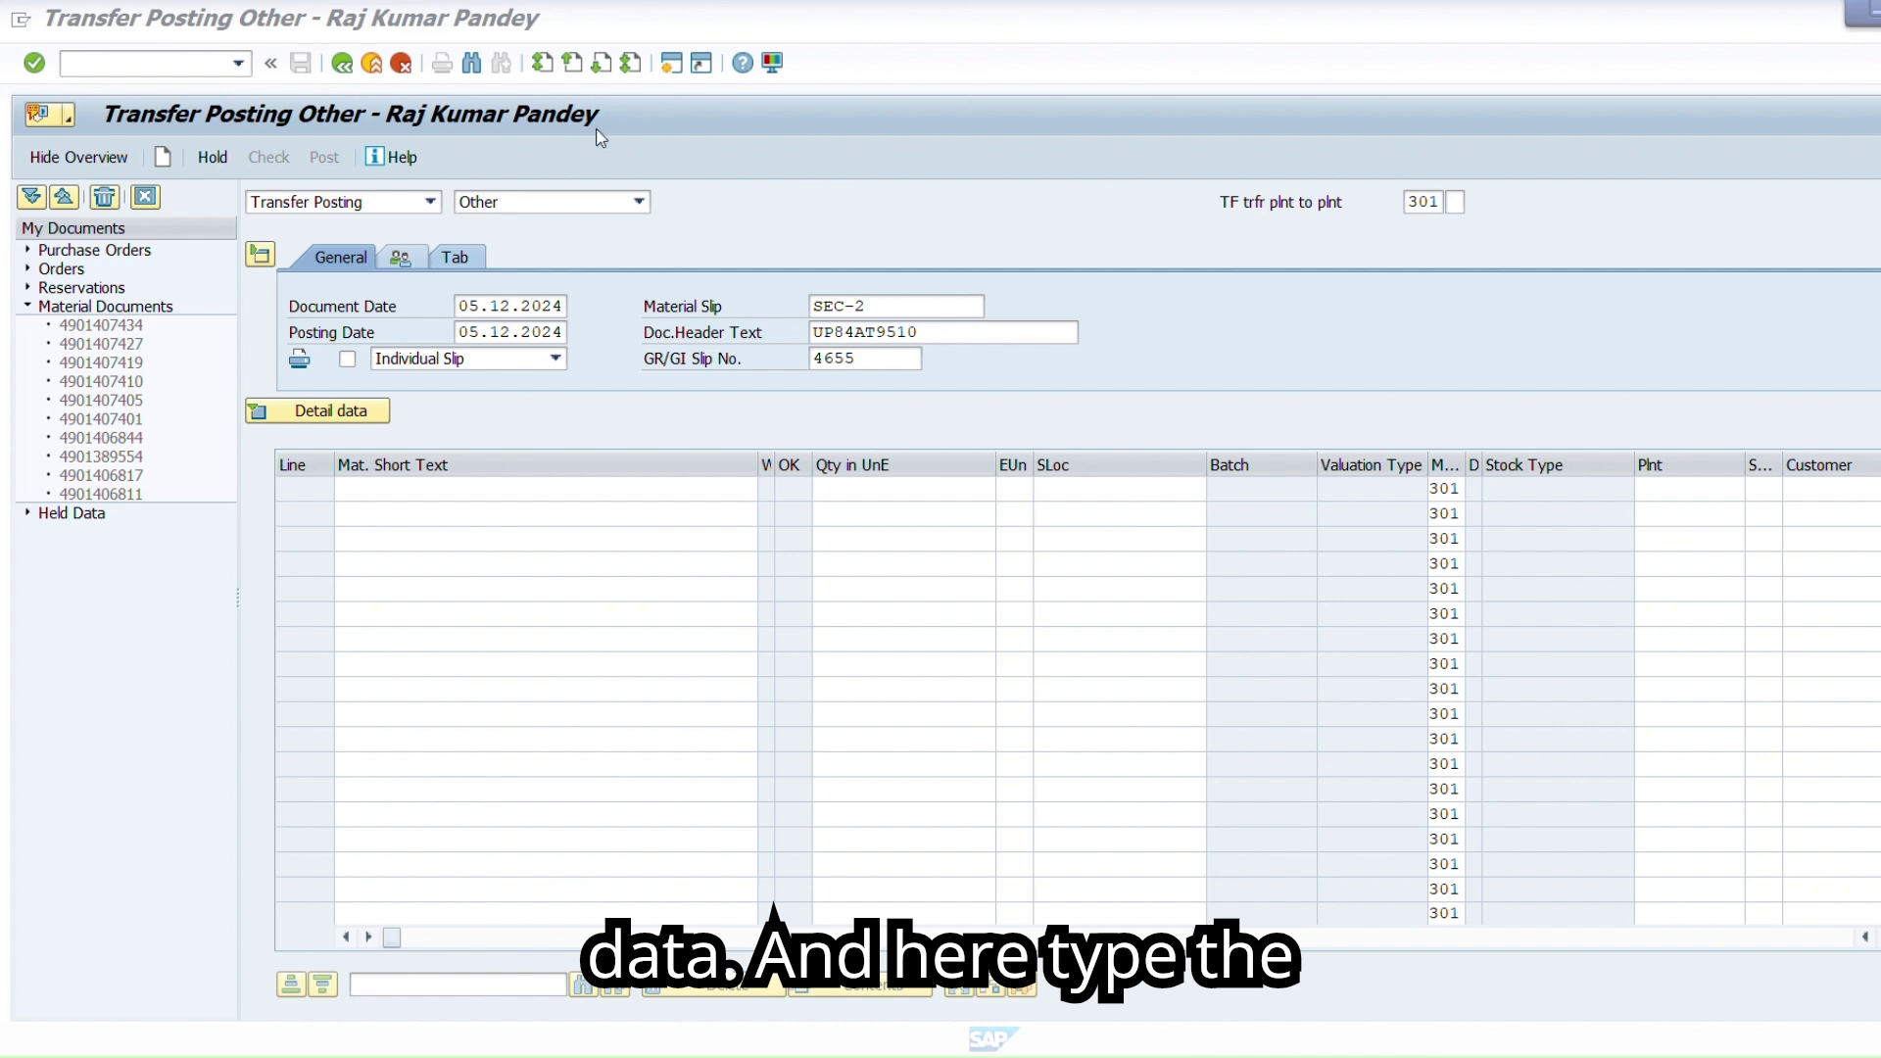
# Open the item detail data and choose OPC 43 GR. BAG, material 11000055, as the material to transfer
pyautogui.click(361, 417)
pyautogui.click(361, 417)
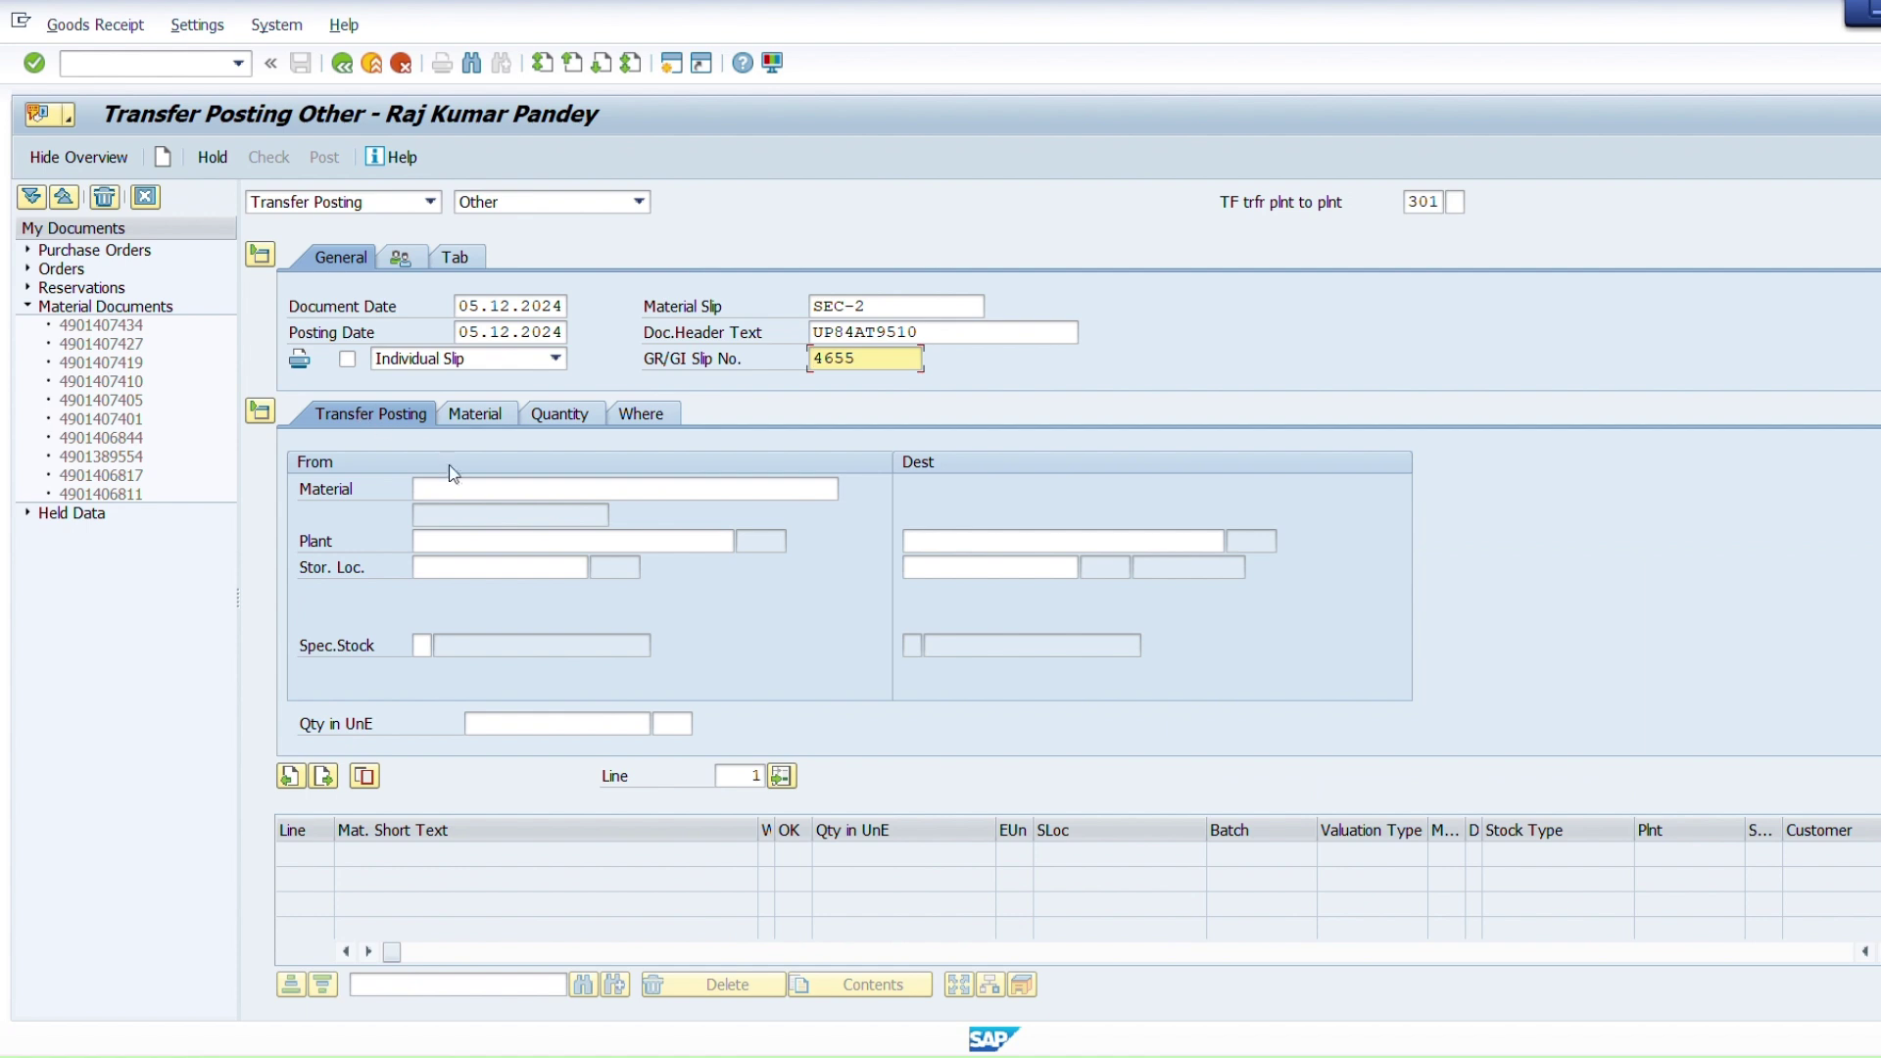
pyautogui.click(481, 495)
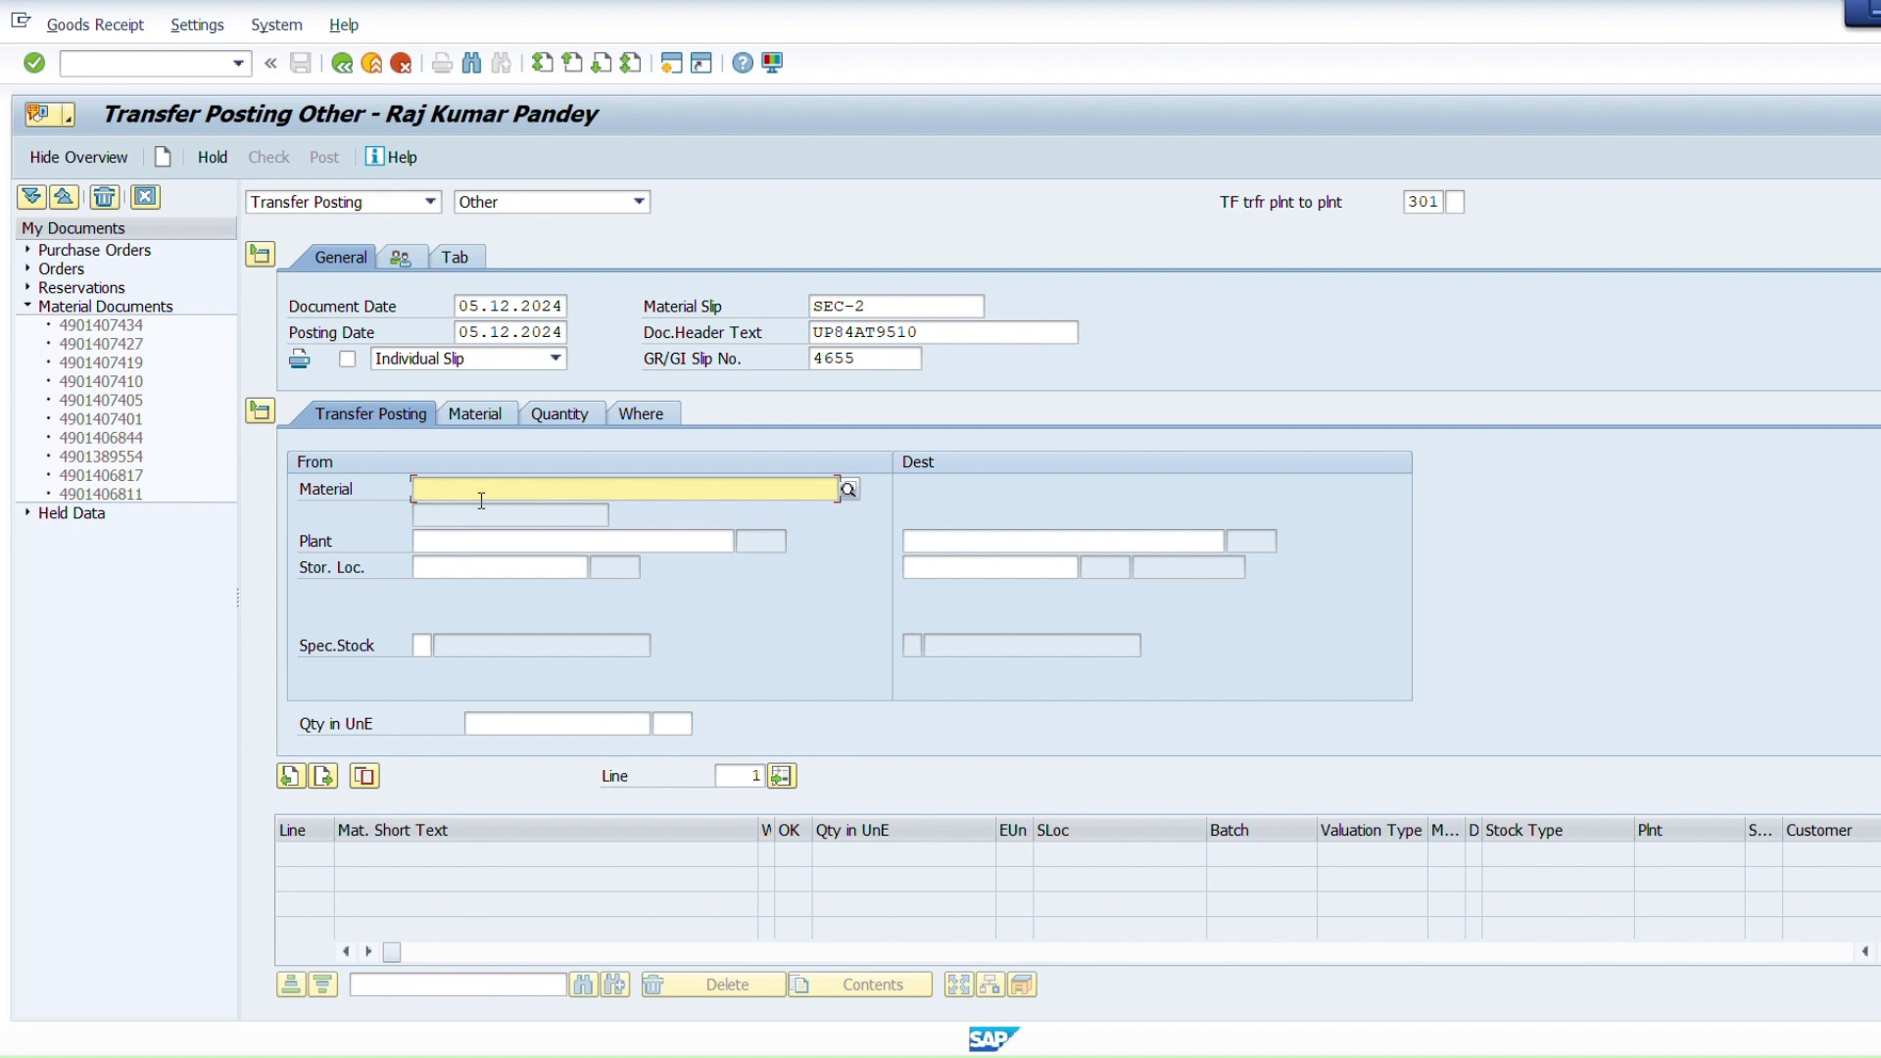
pyautogui.write('op')
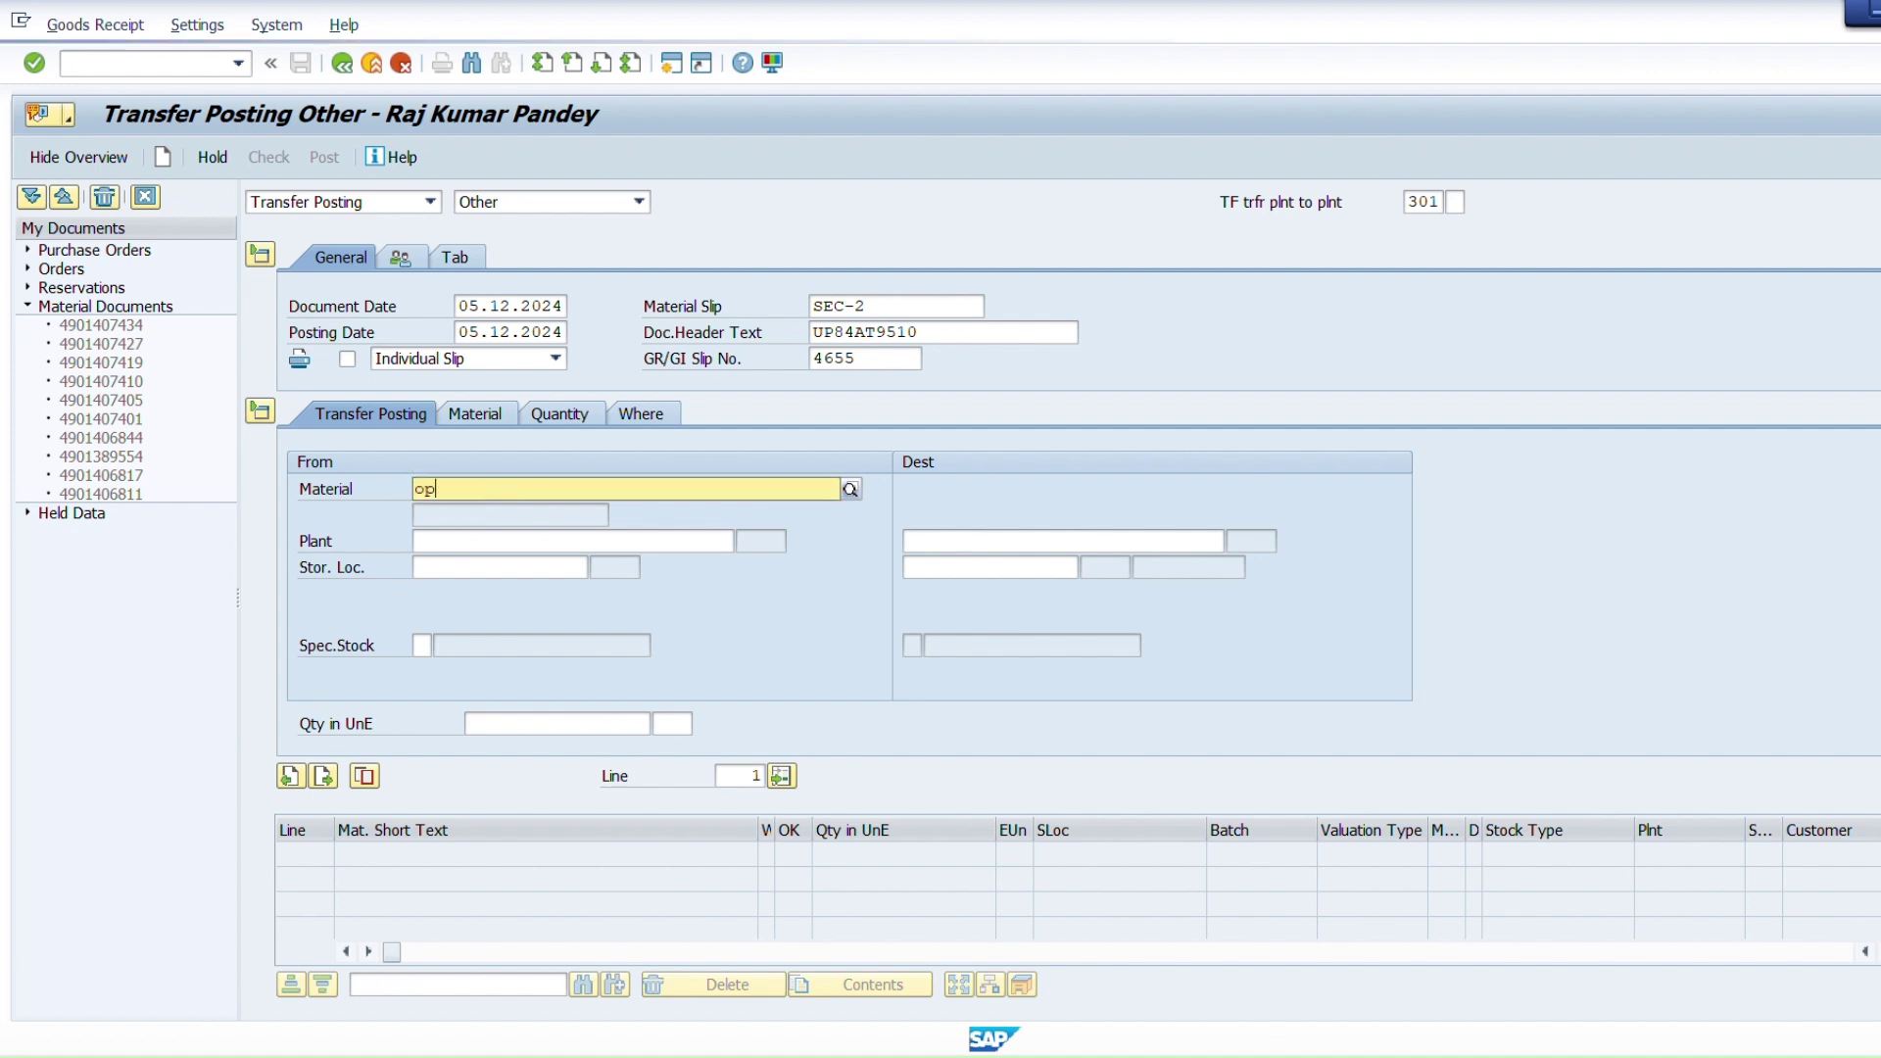
pyautogui.write('c 43')
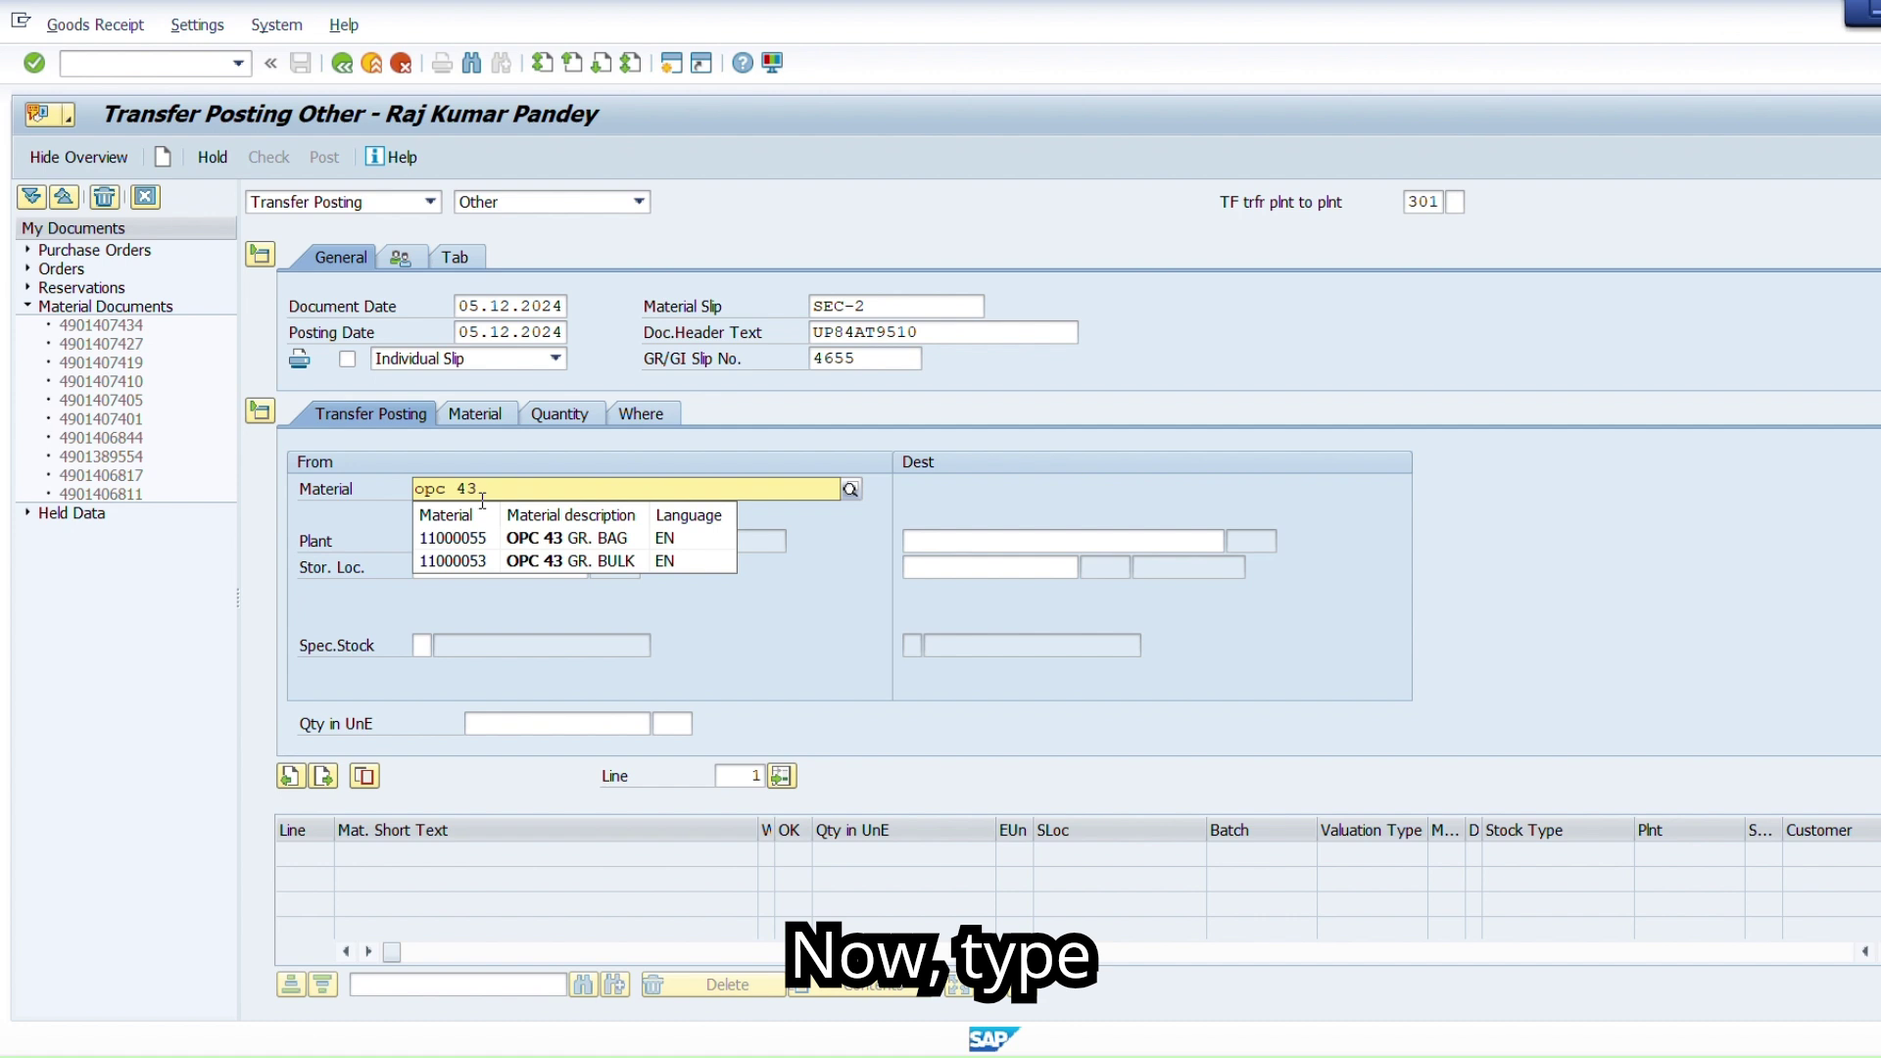
pyautogui.click(506, 541)
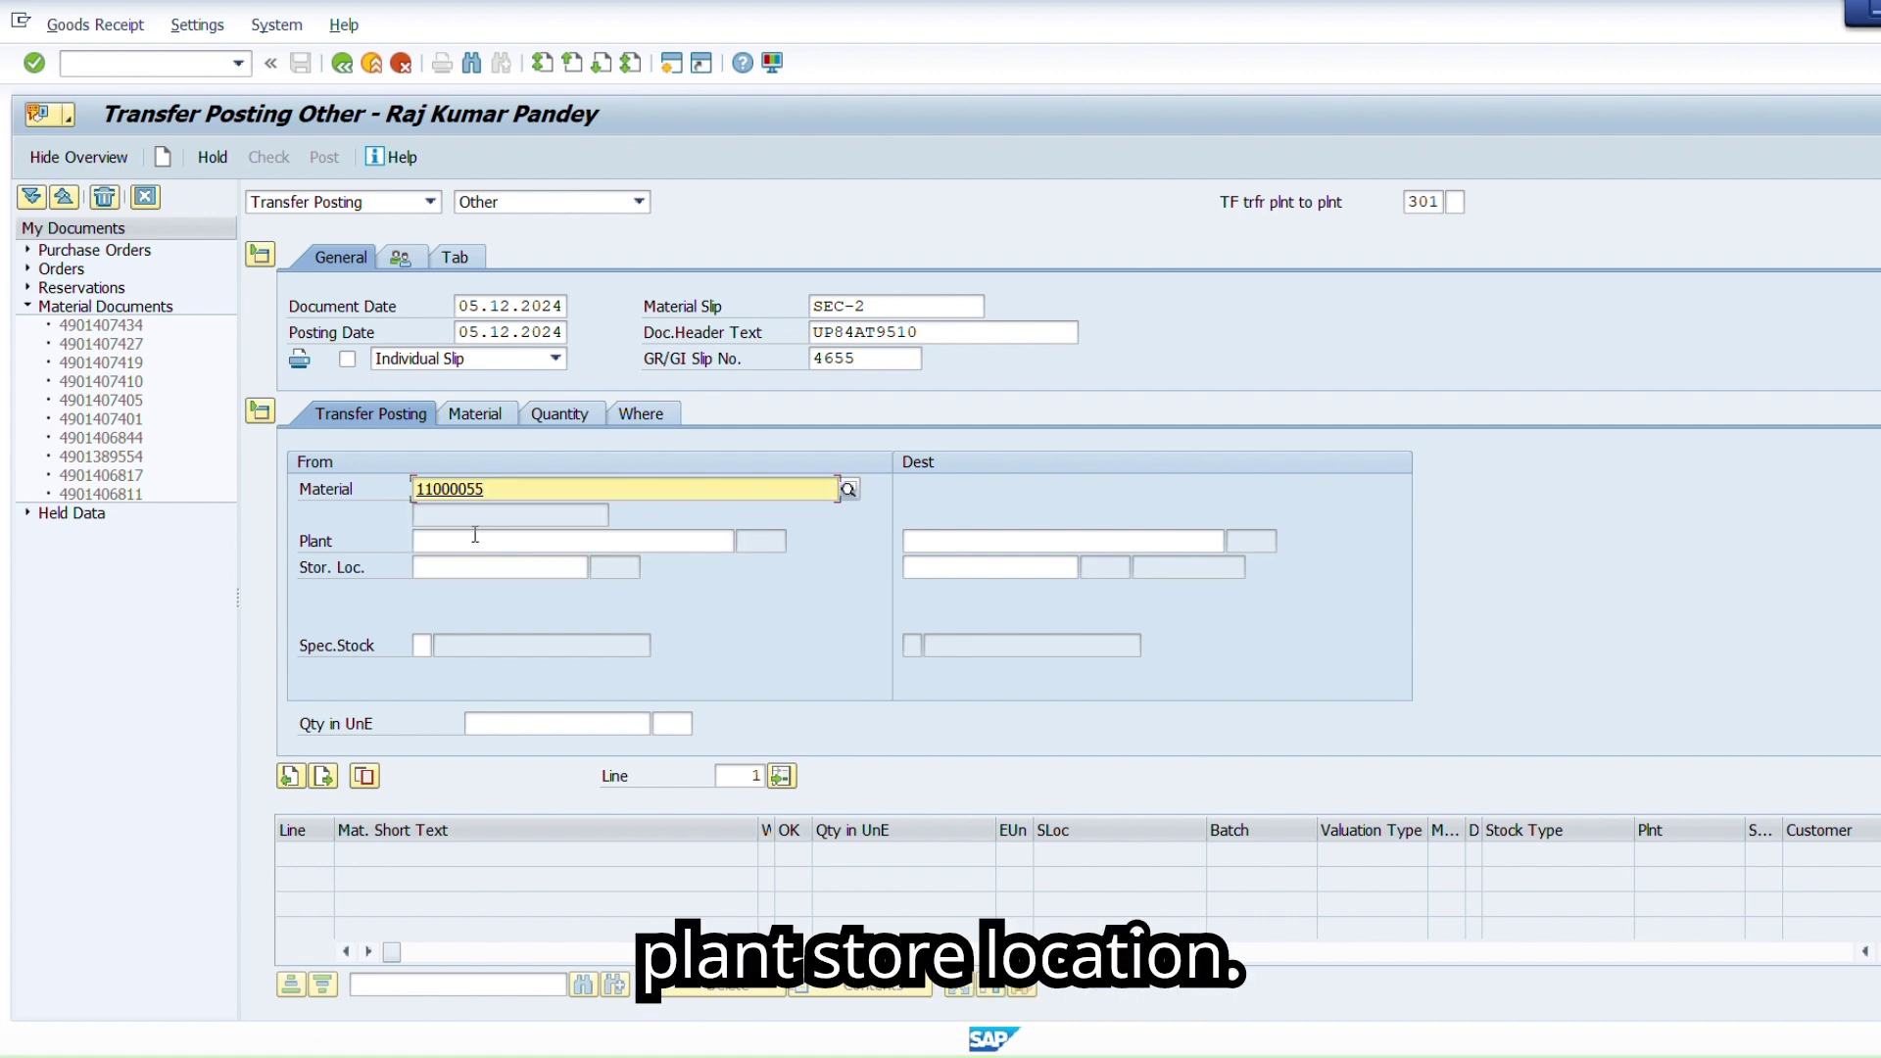
# Set both the source plant and the source storage location to 3037
pyautogui.click(472, 538)
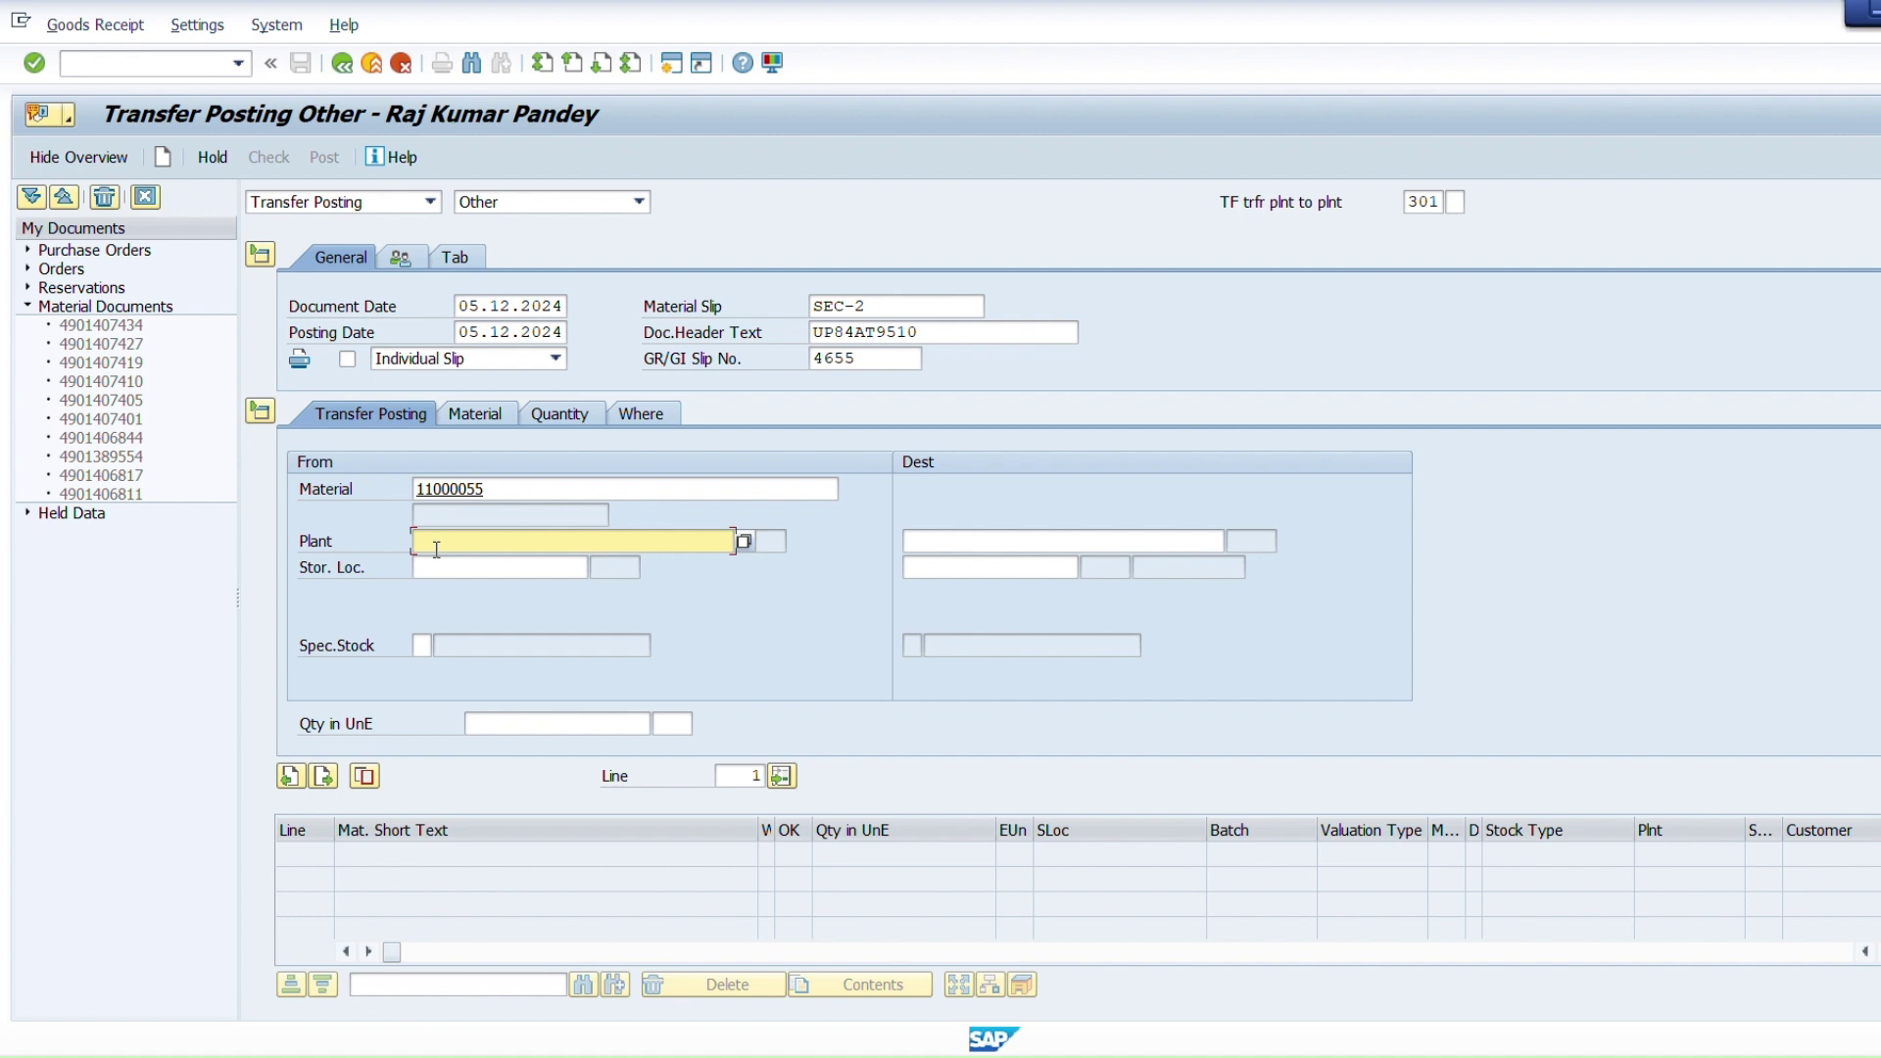
pyautogui.write('3037')
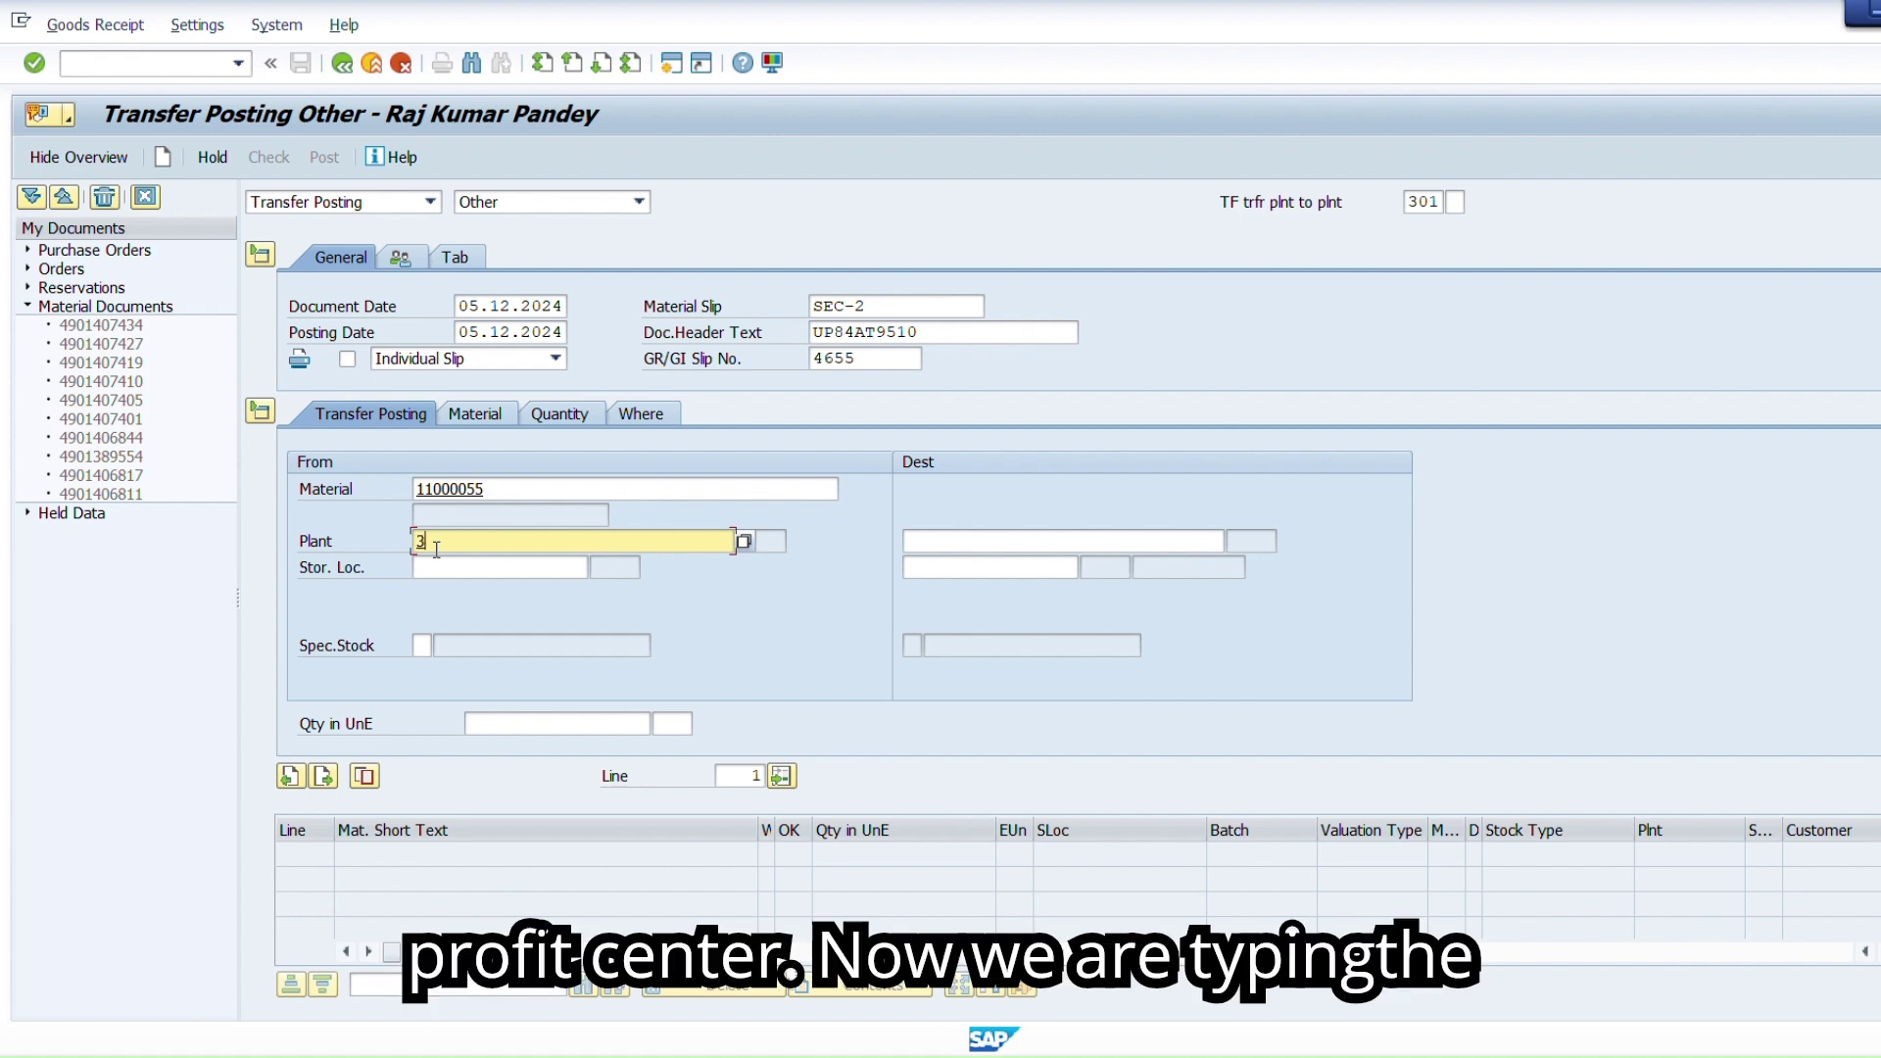
pyautogui.click(508, 571)
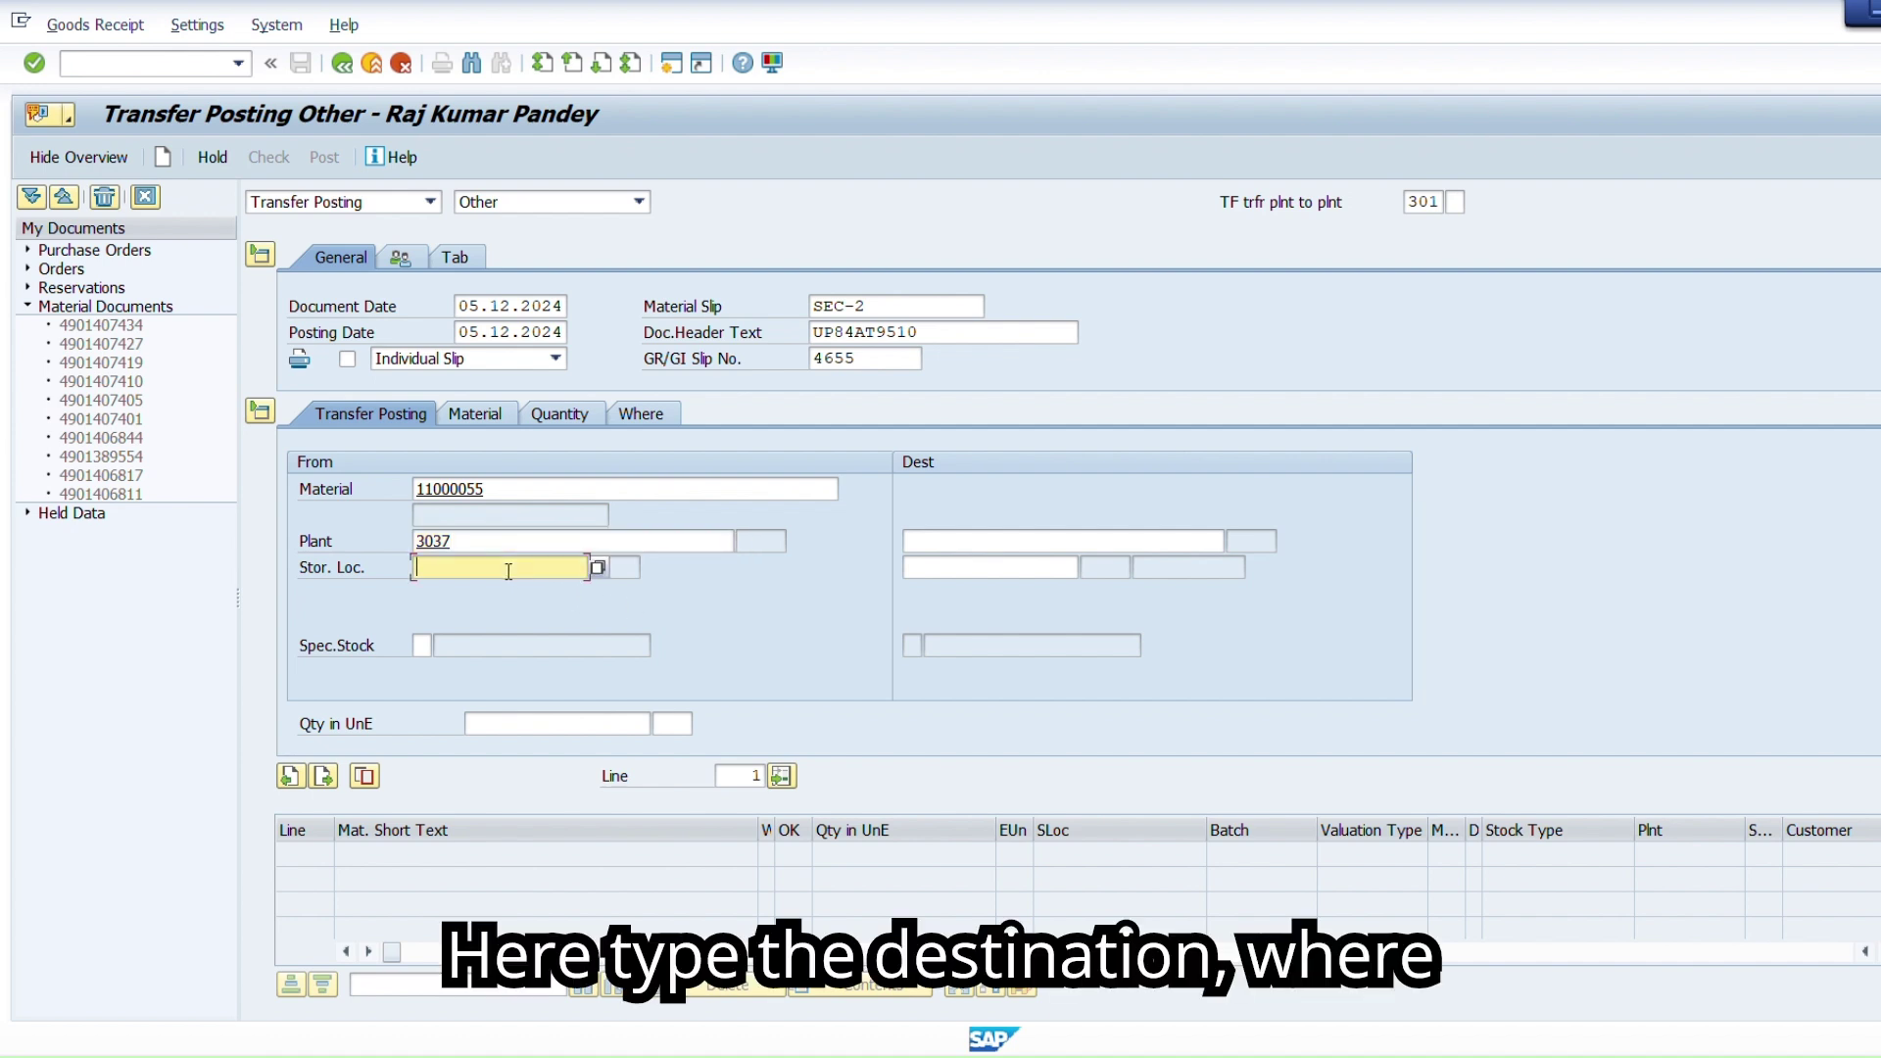
pyautogui.write('3037')
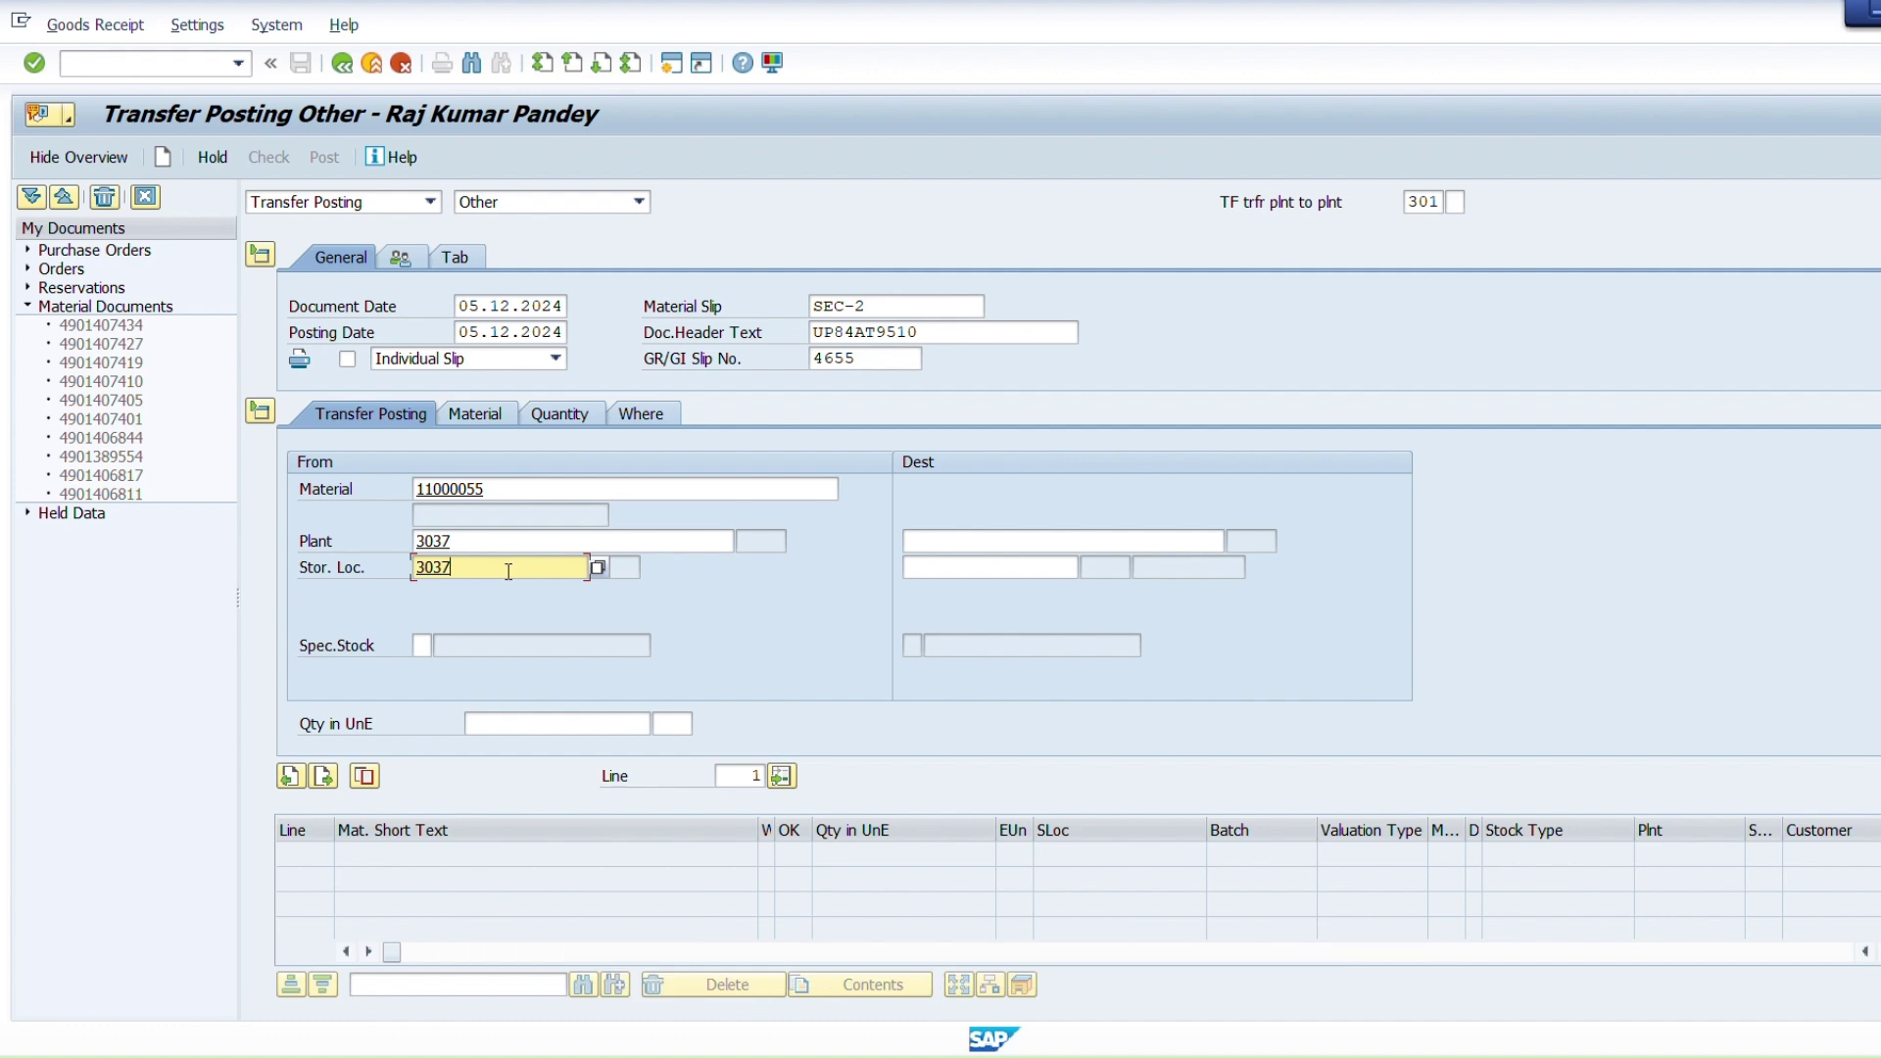
# Set the destination plant to 3037 and the destination storage location to AE01 for the transfer item
pyautogui.click(947, 542)
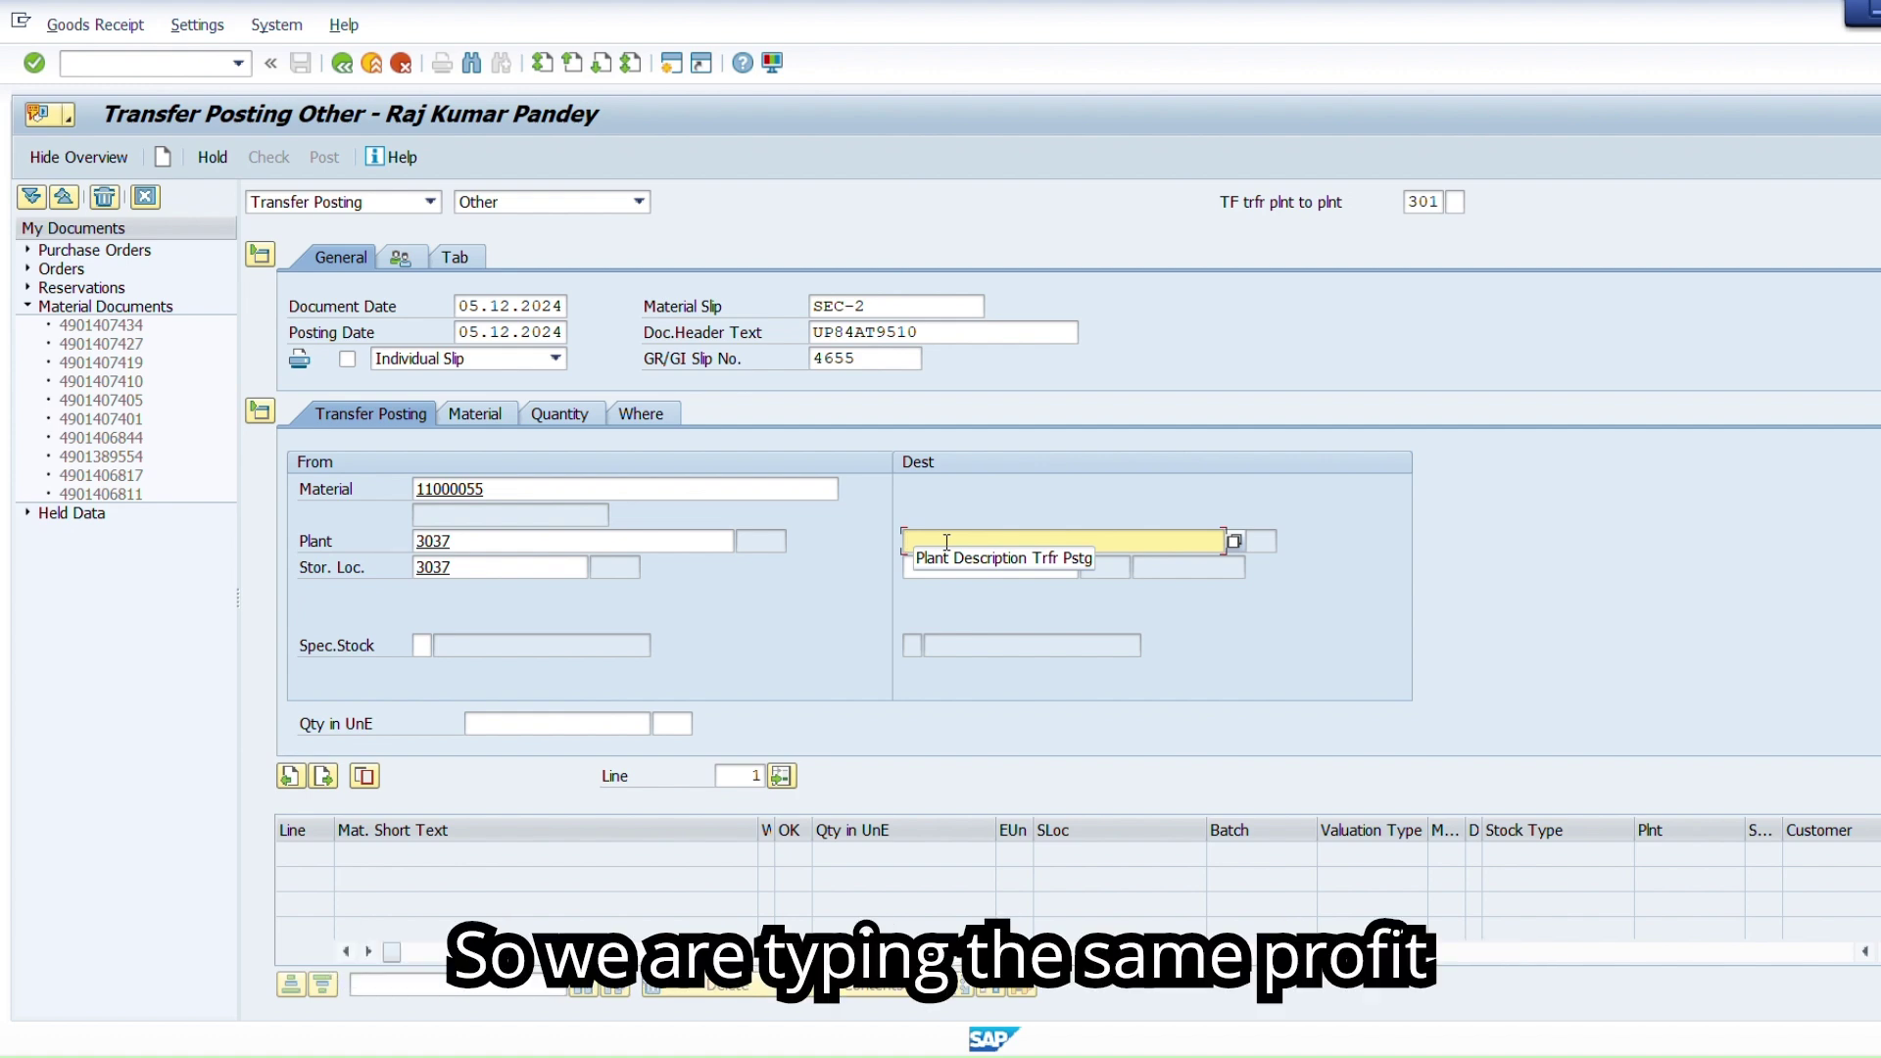
pyautogui.write('303')
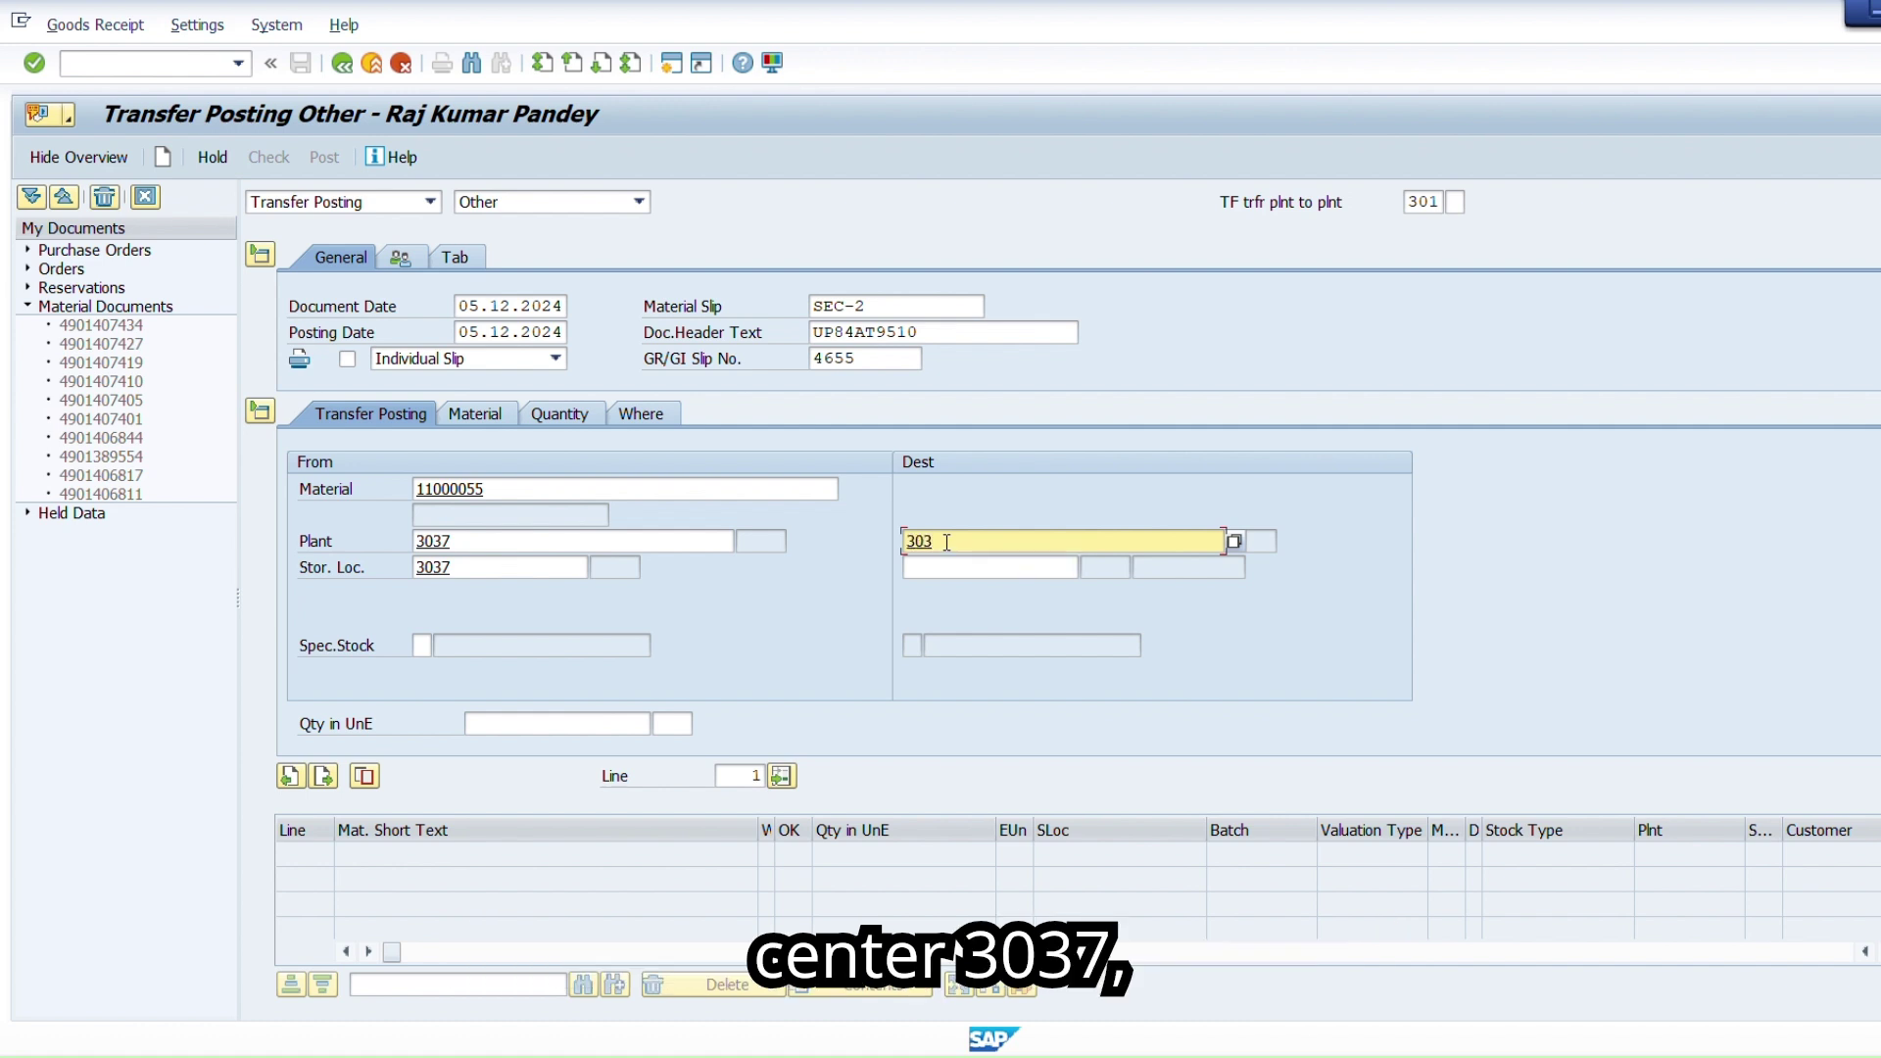
pyautogui.write('7')
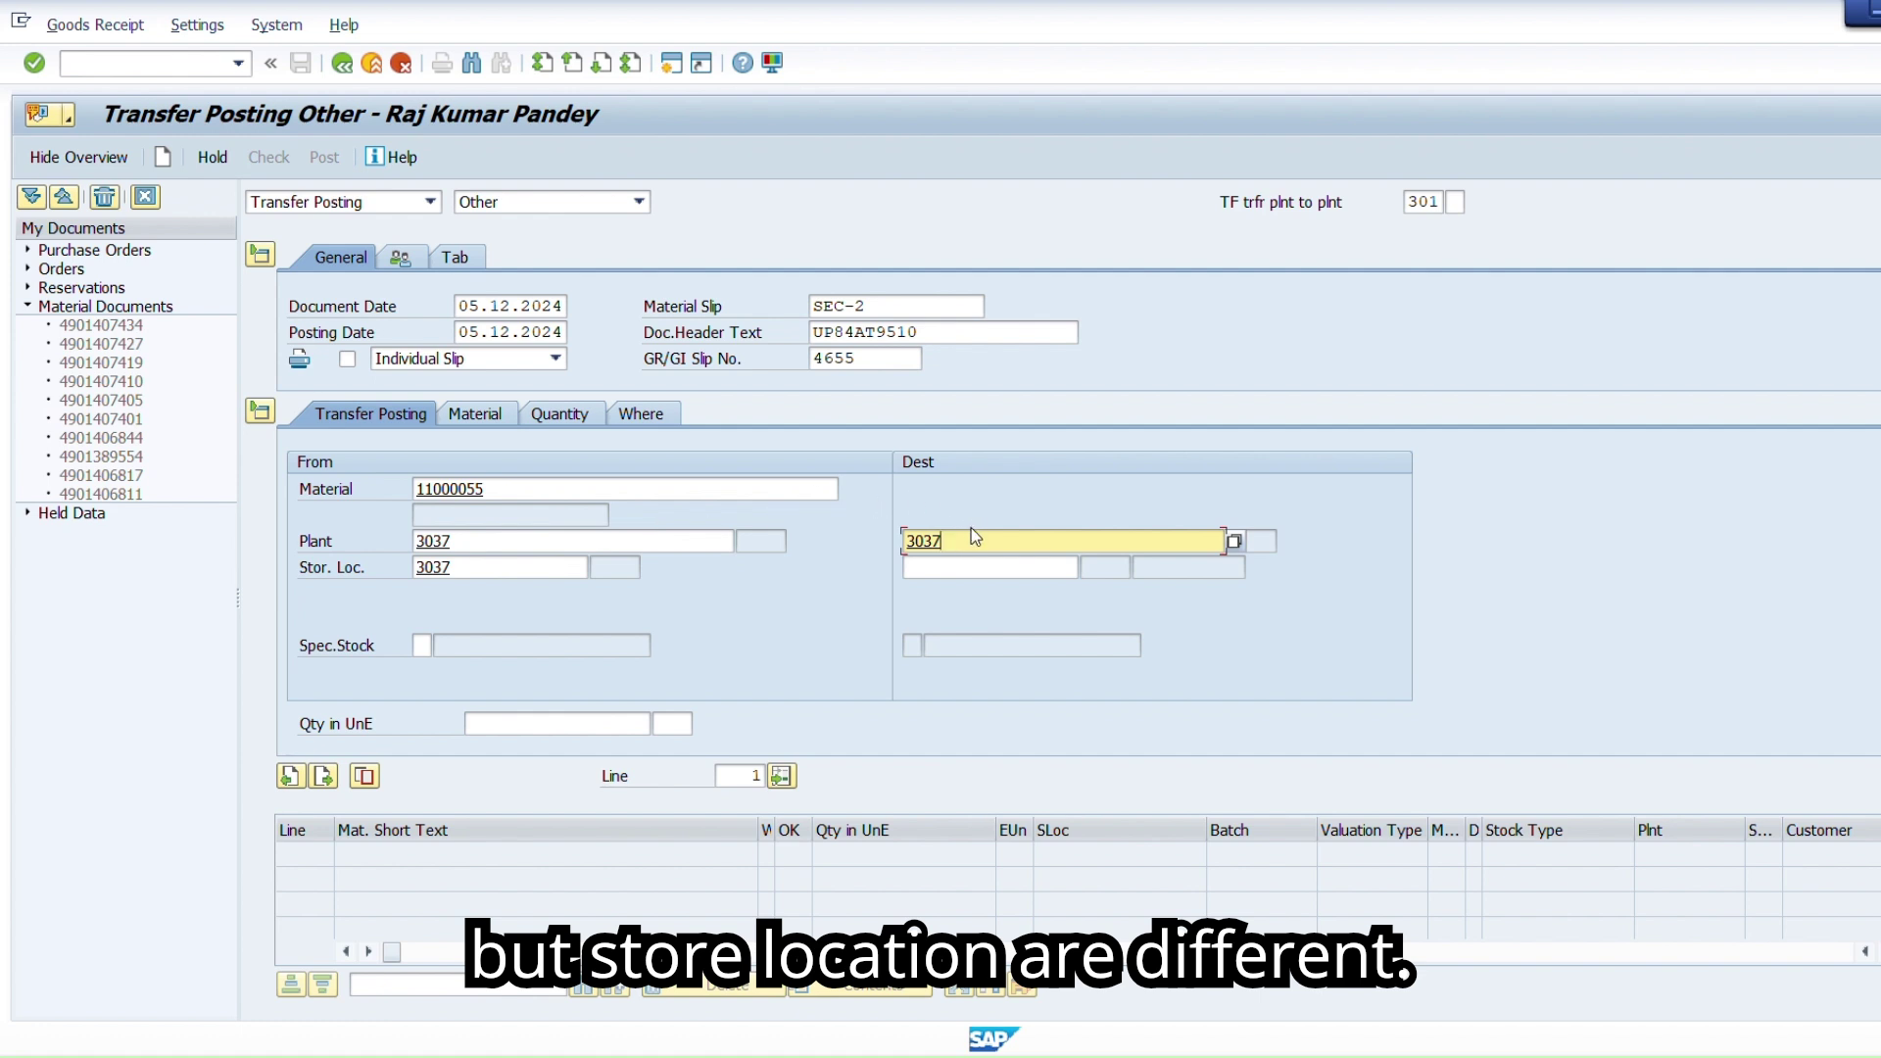
pyautogui.click(936, 565)
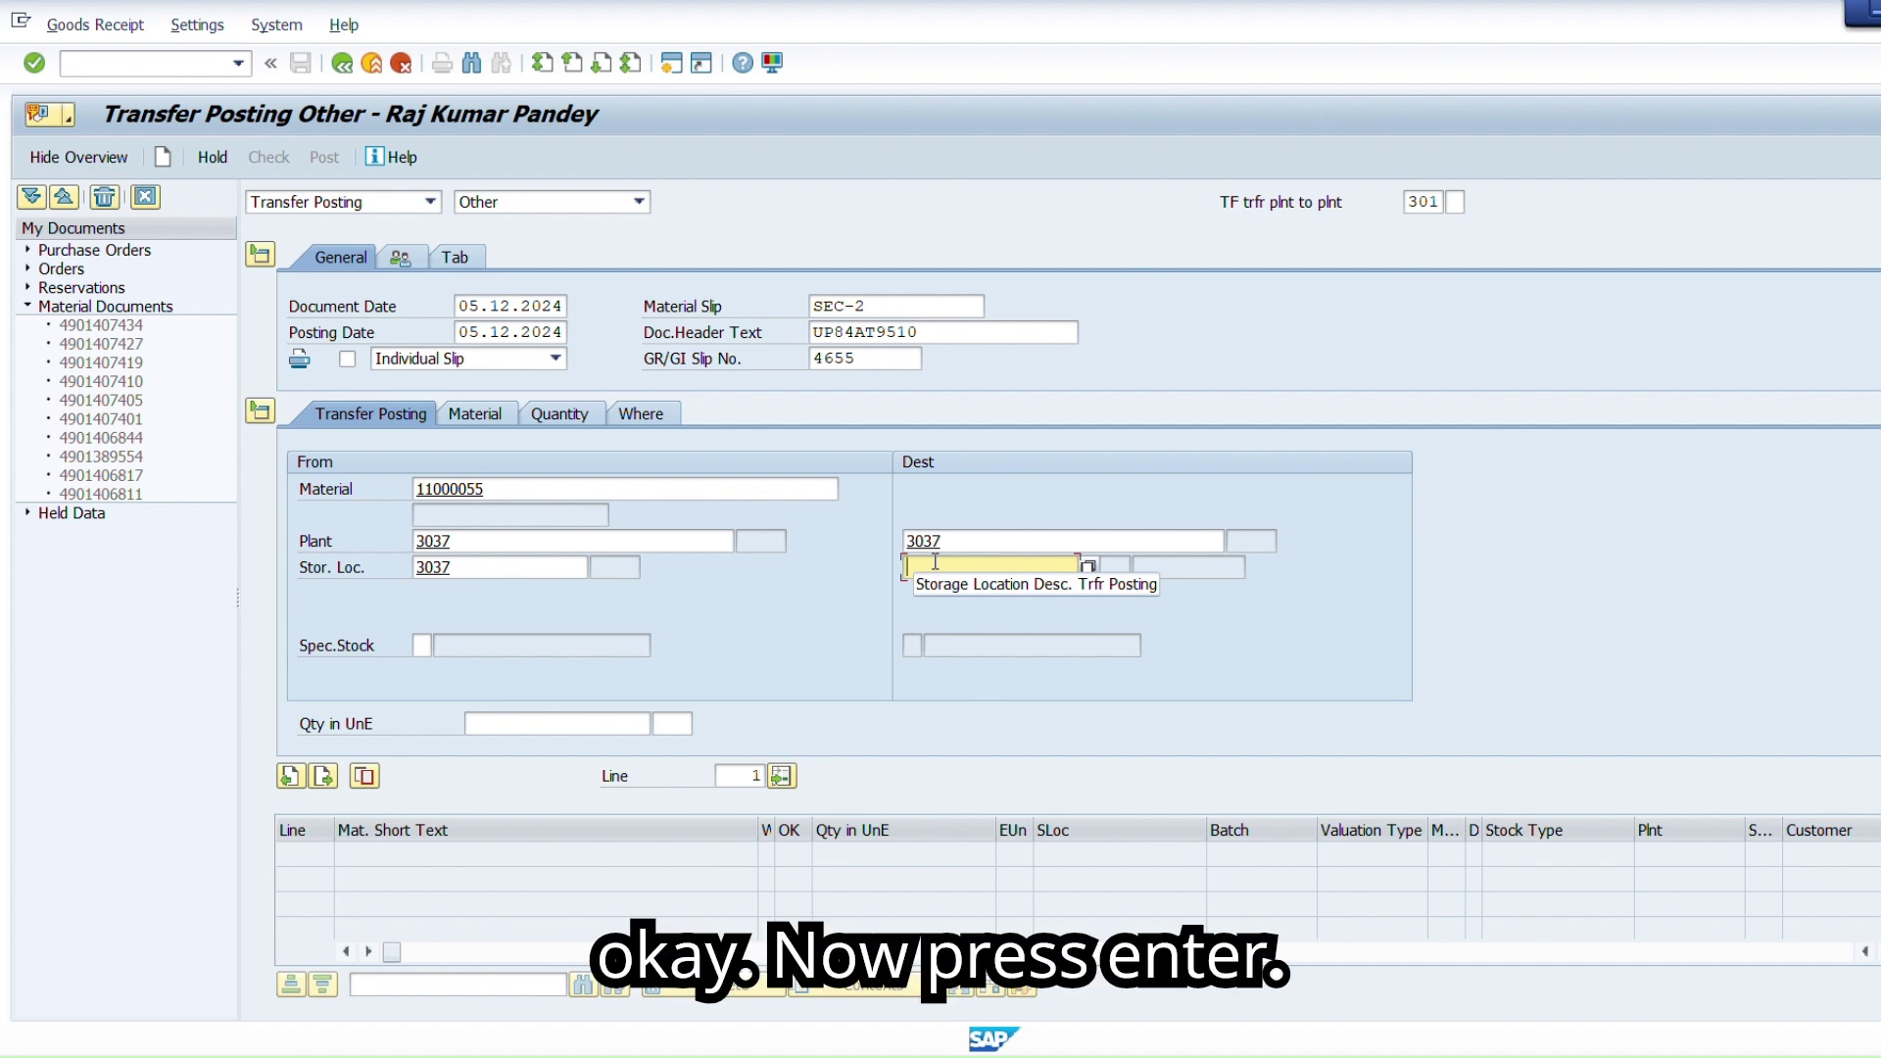
pyautogui.write('ae01')
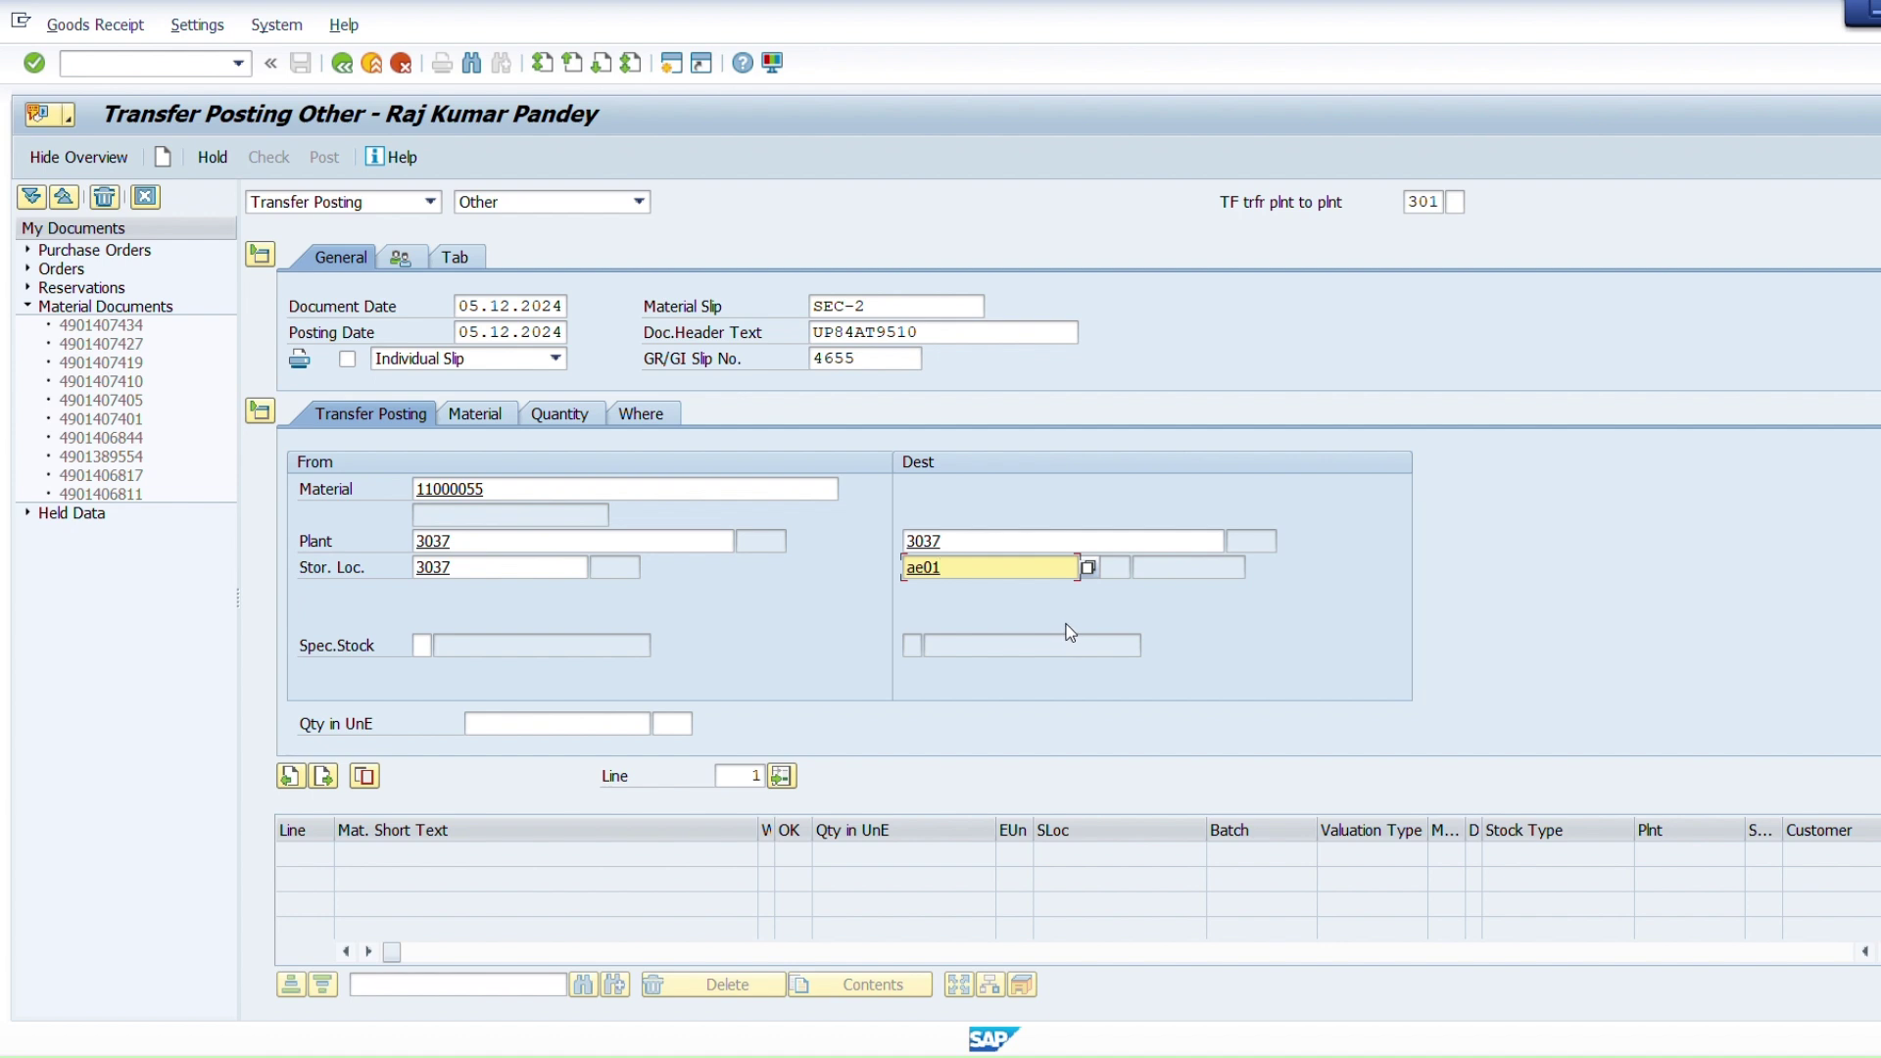
pyautogui.press('Return')
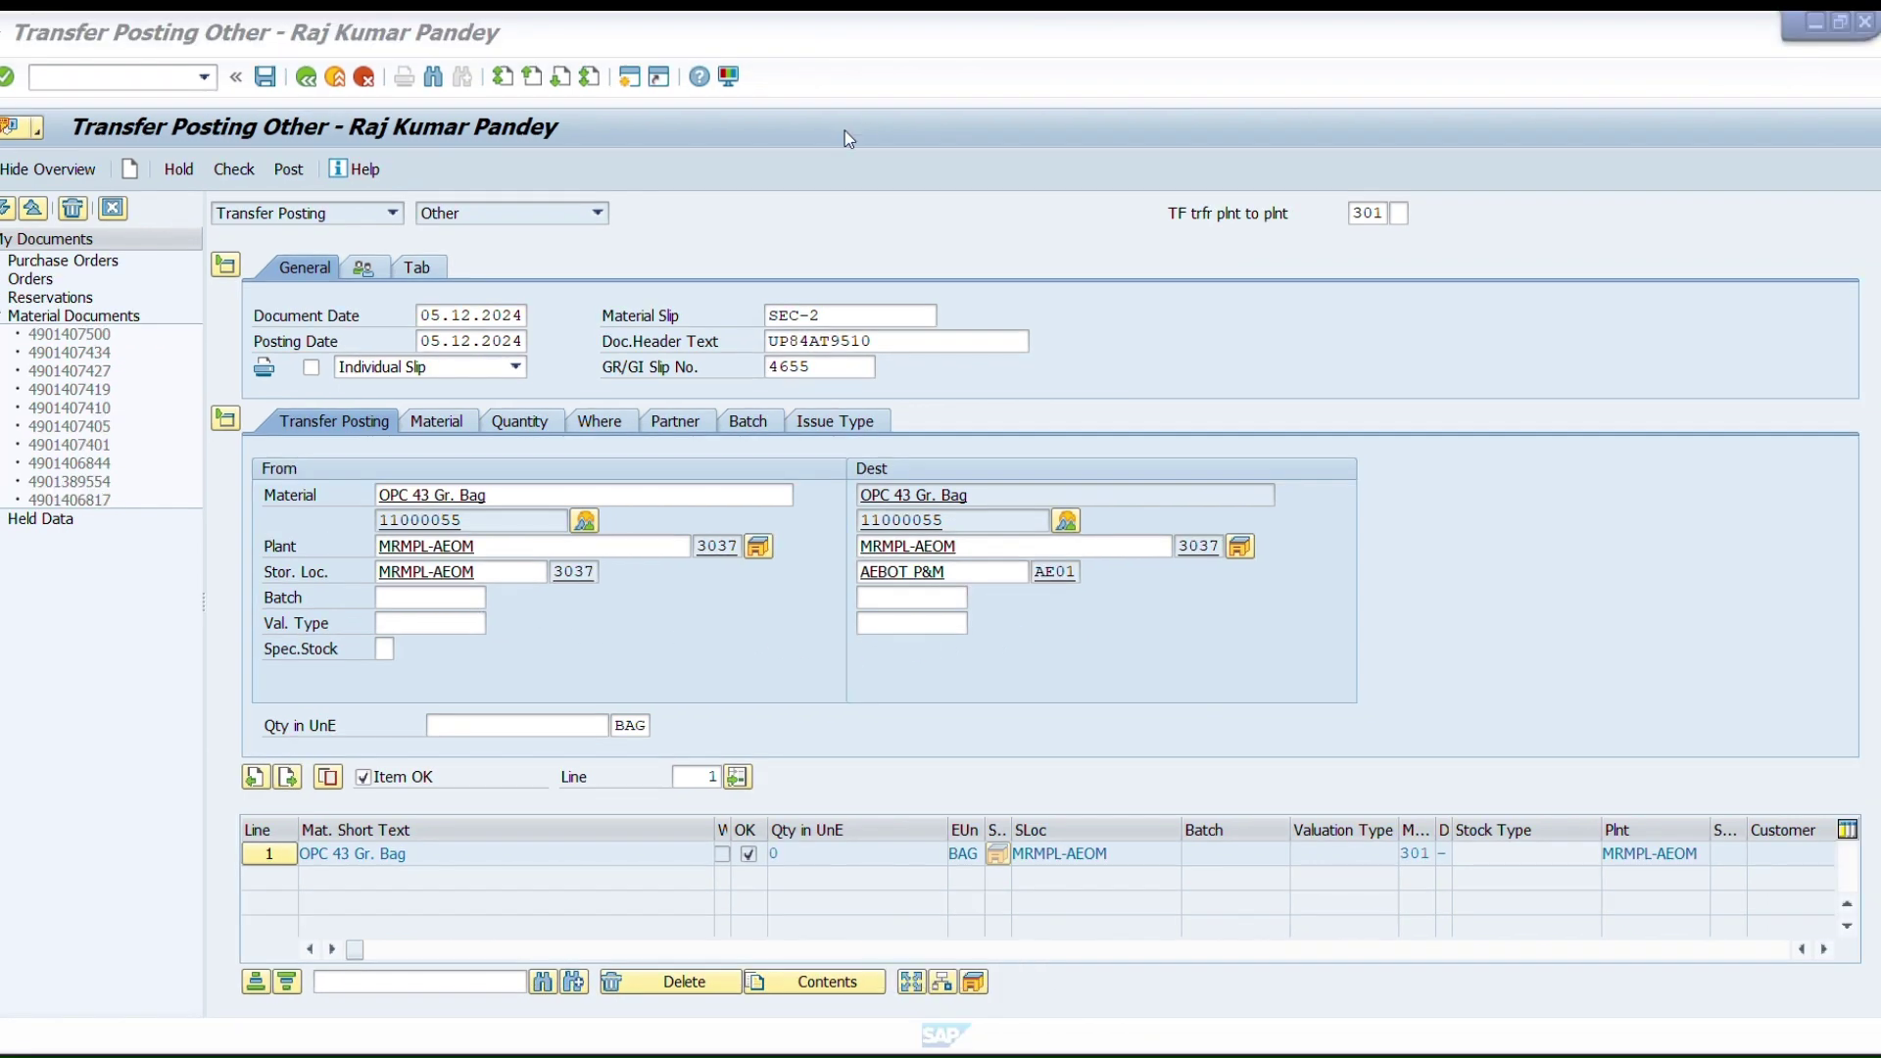
pyautogui.click(445, 604)
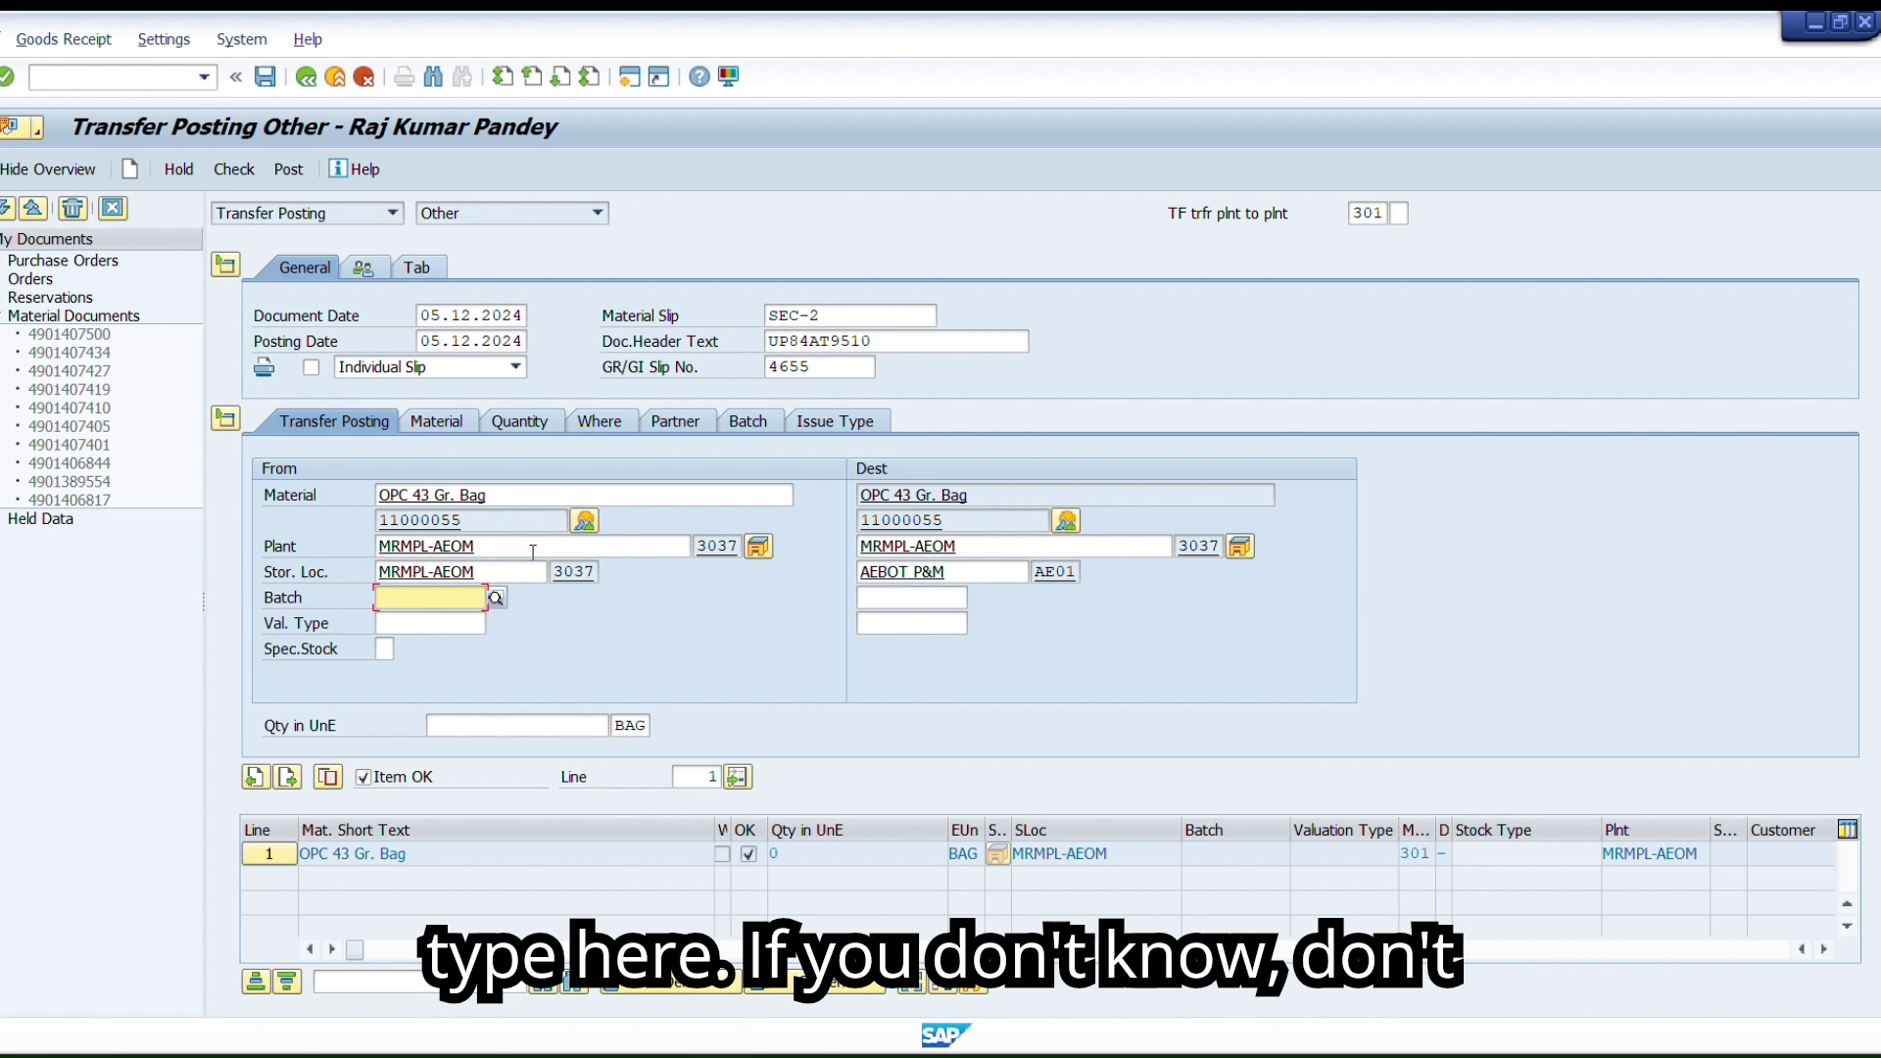
pyautogui.click(582, 527)
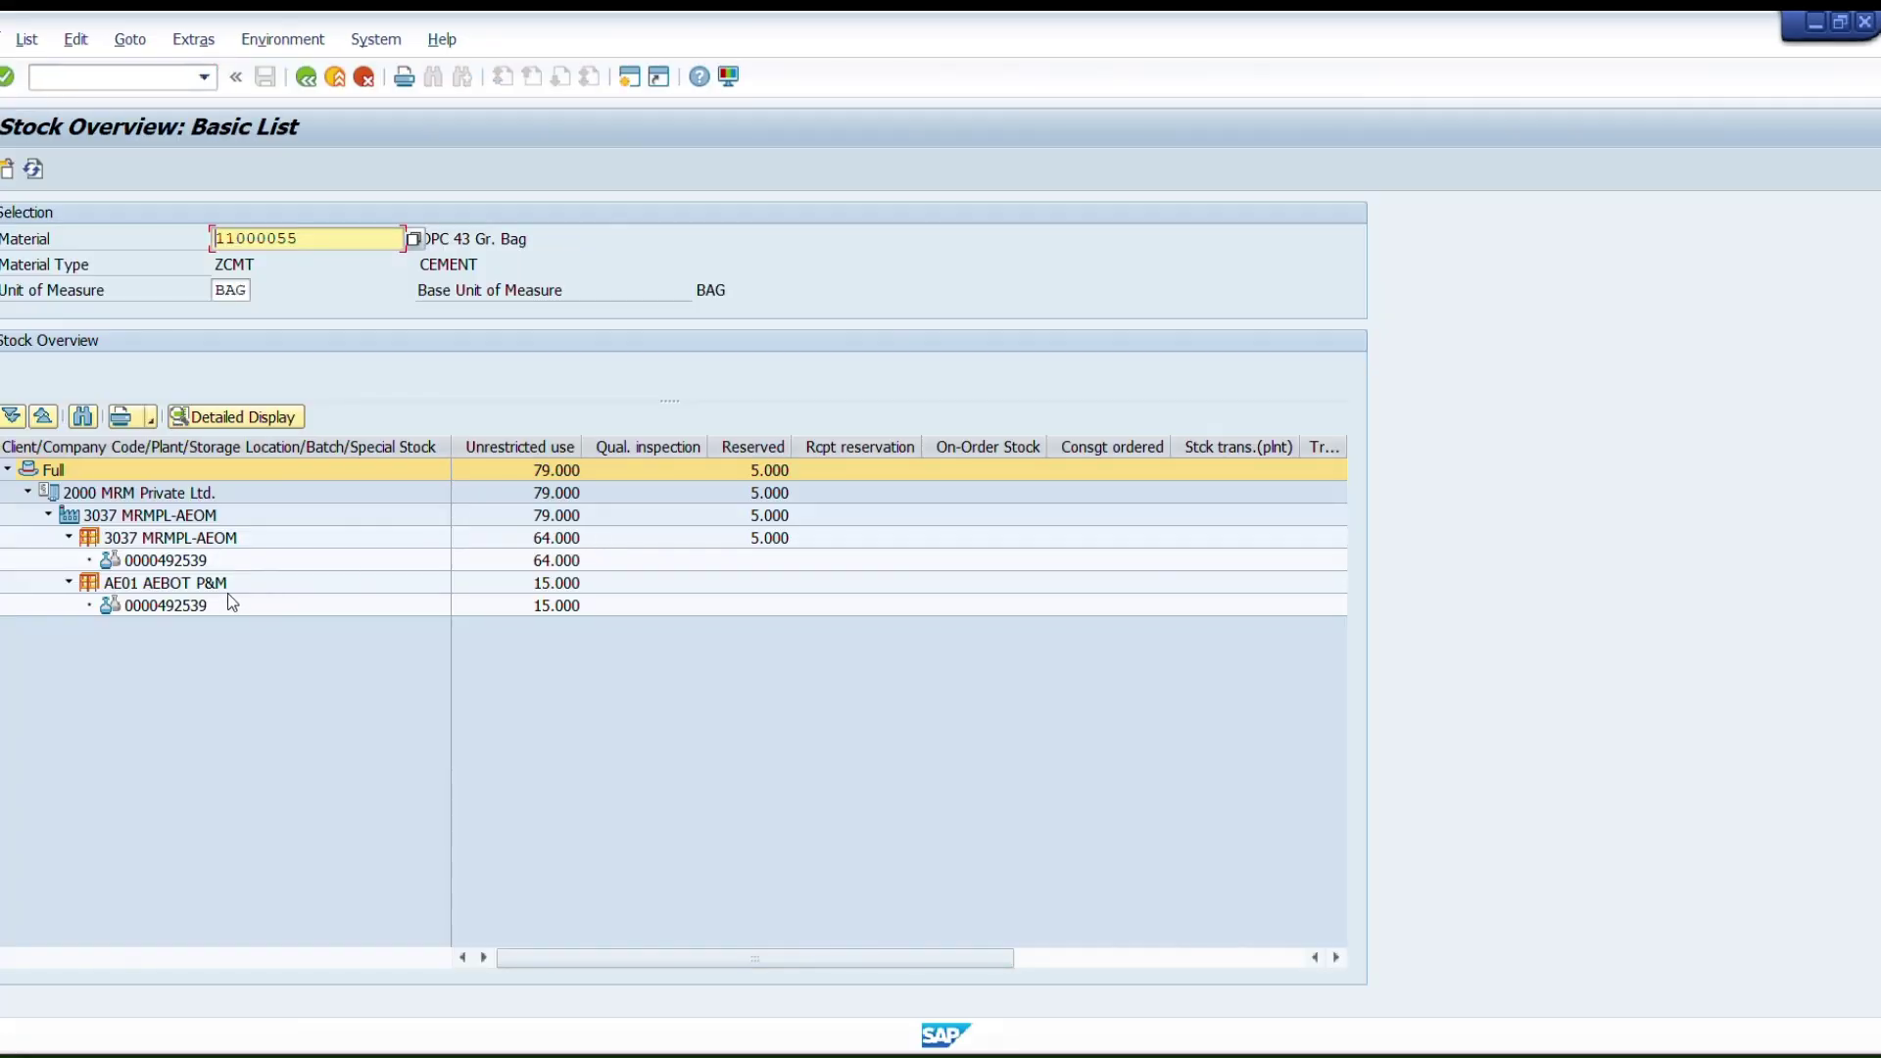
pyautogui.click(198, 564)
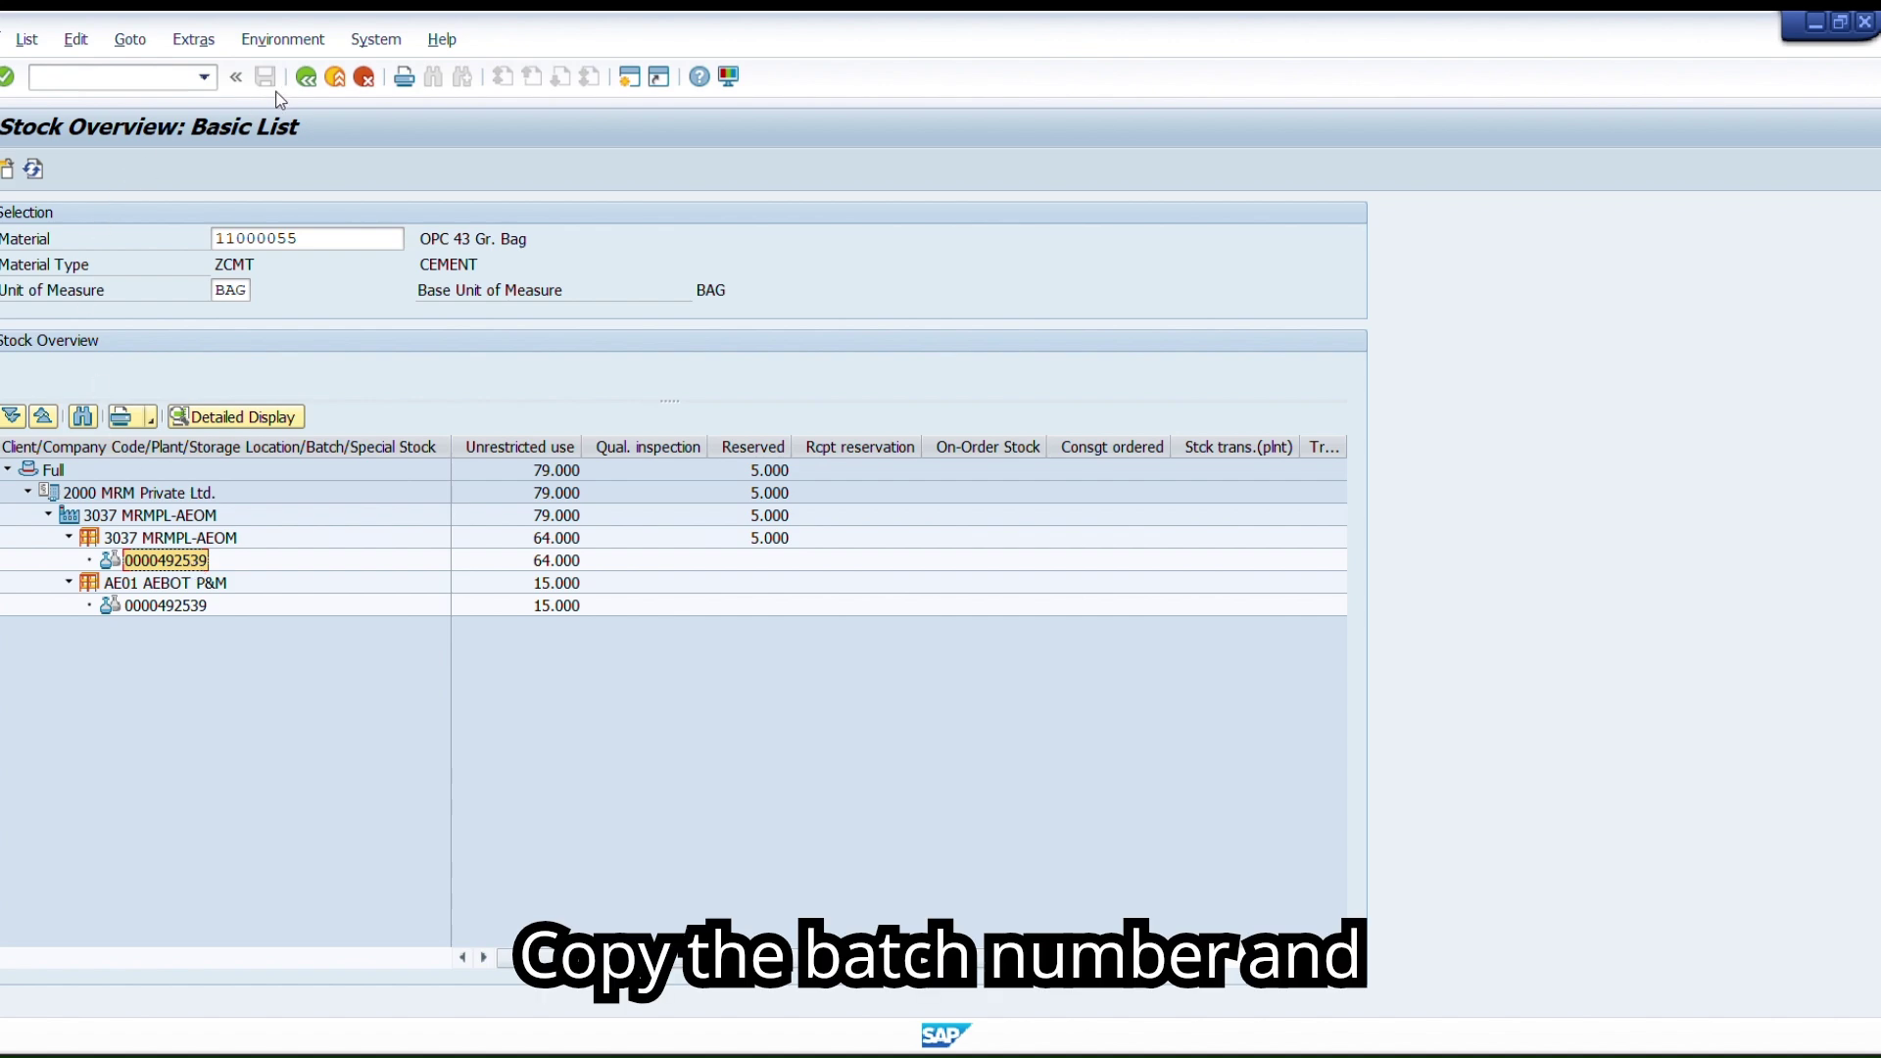
pyautogui.click(306, 78)
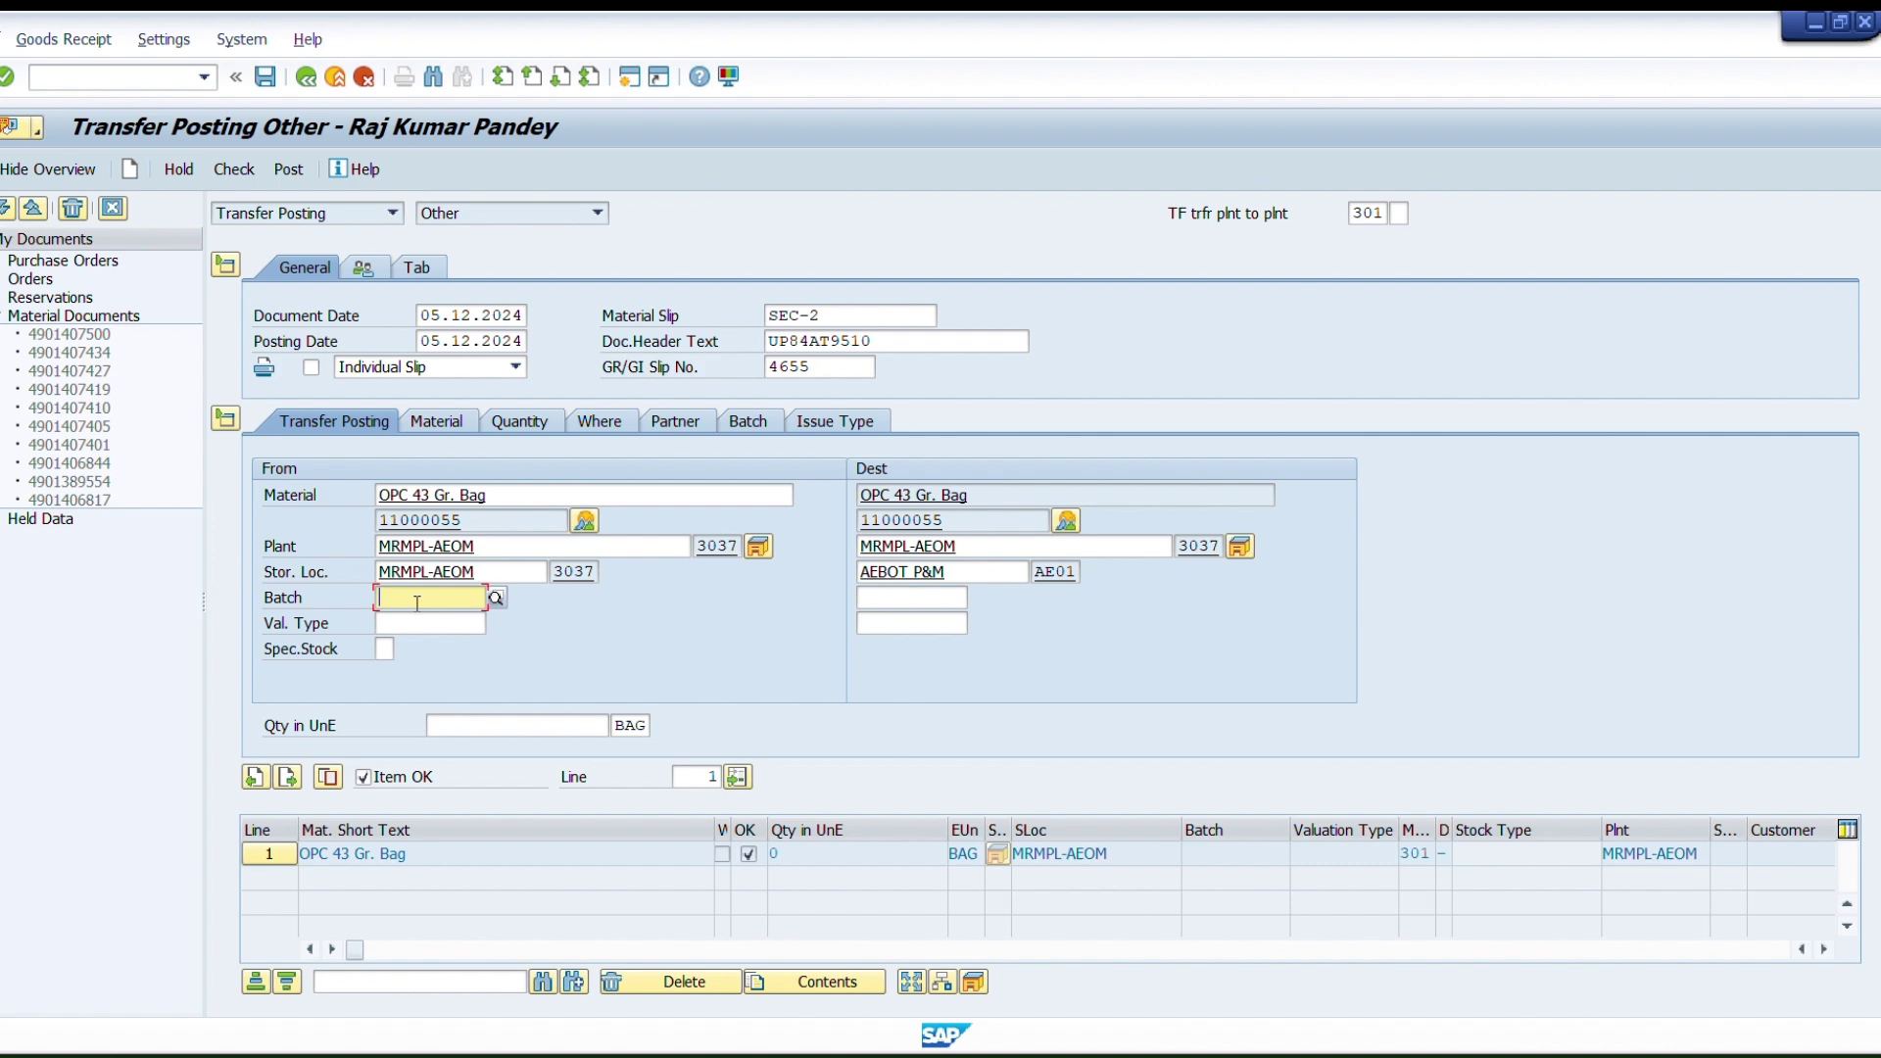
pyautogui.hotkey('ctrl', 'v')
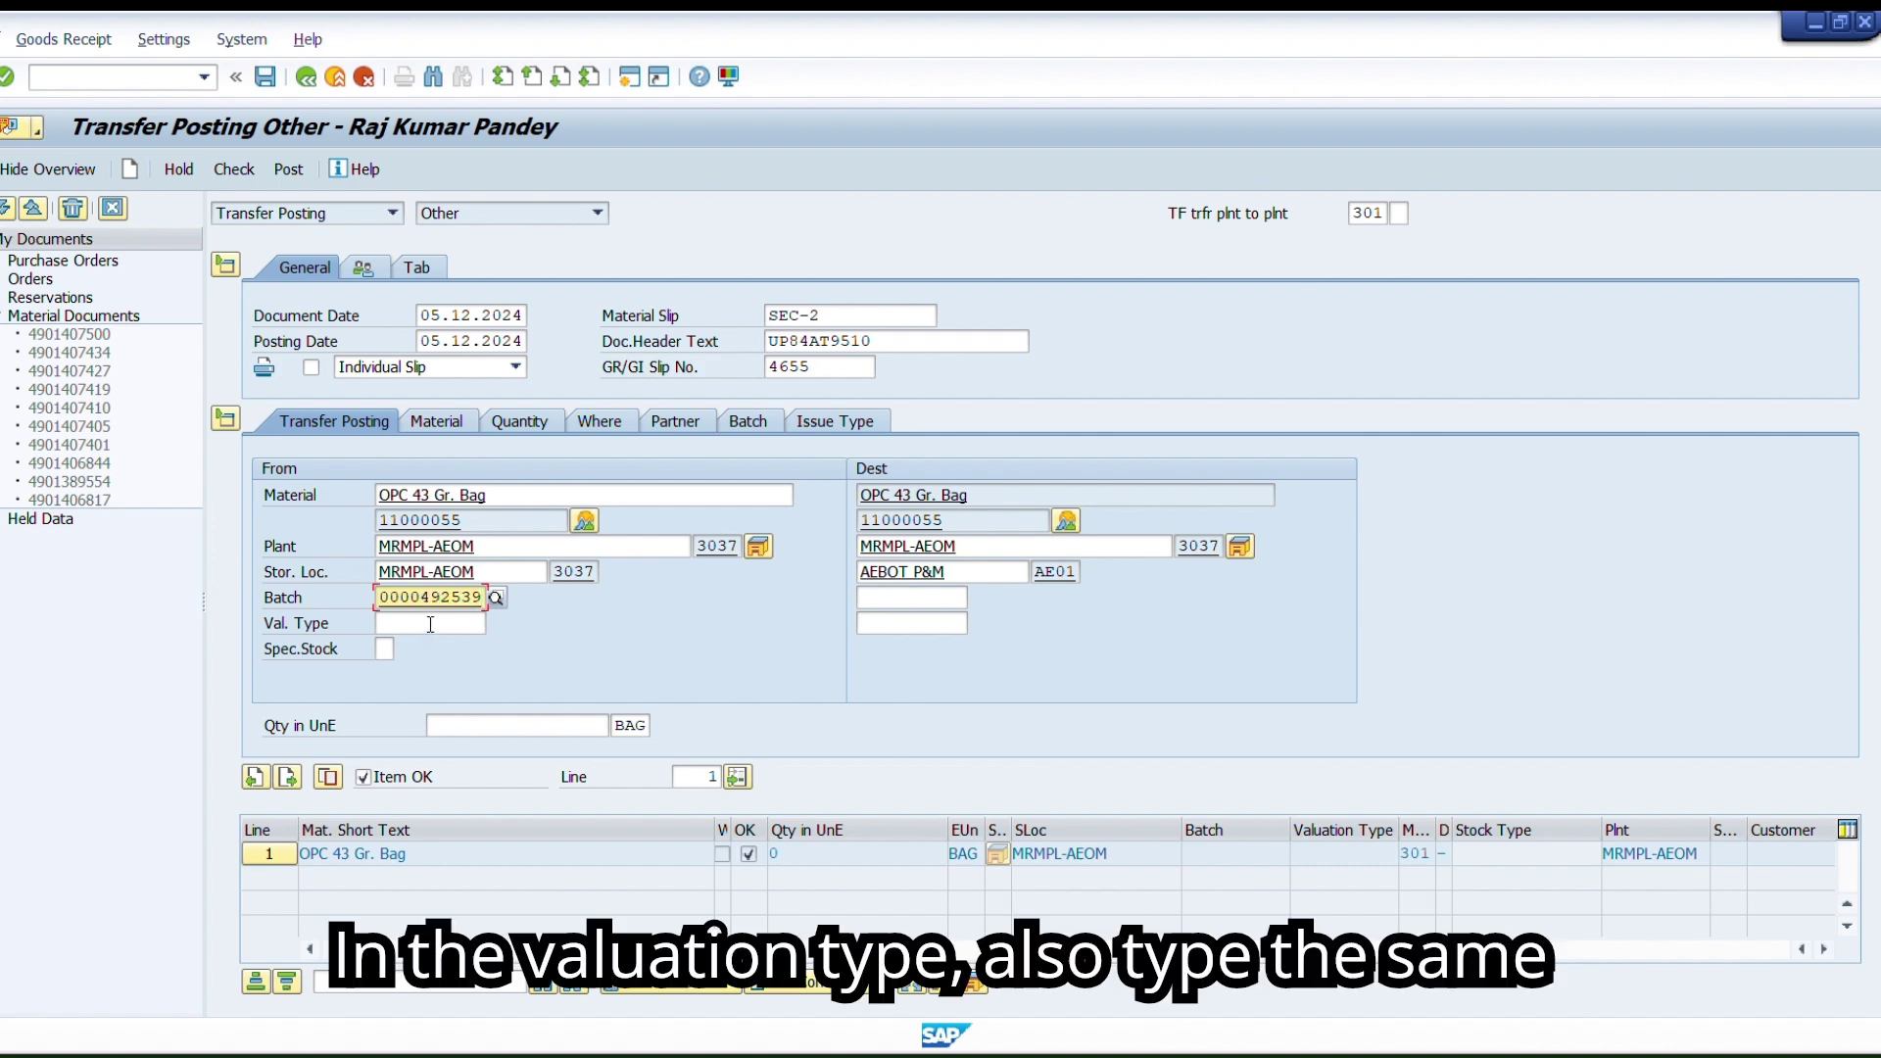
pyautogui.click(431, 624)
pyautogui.hotkey('ctrl', 'v')
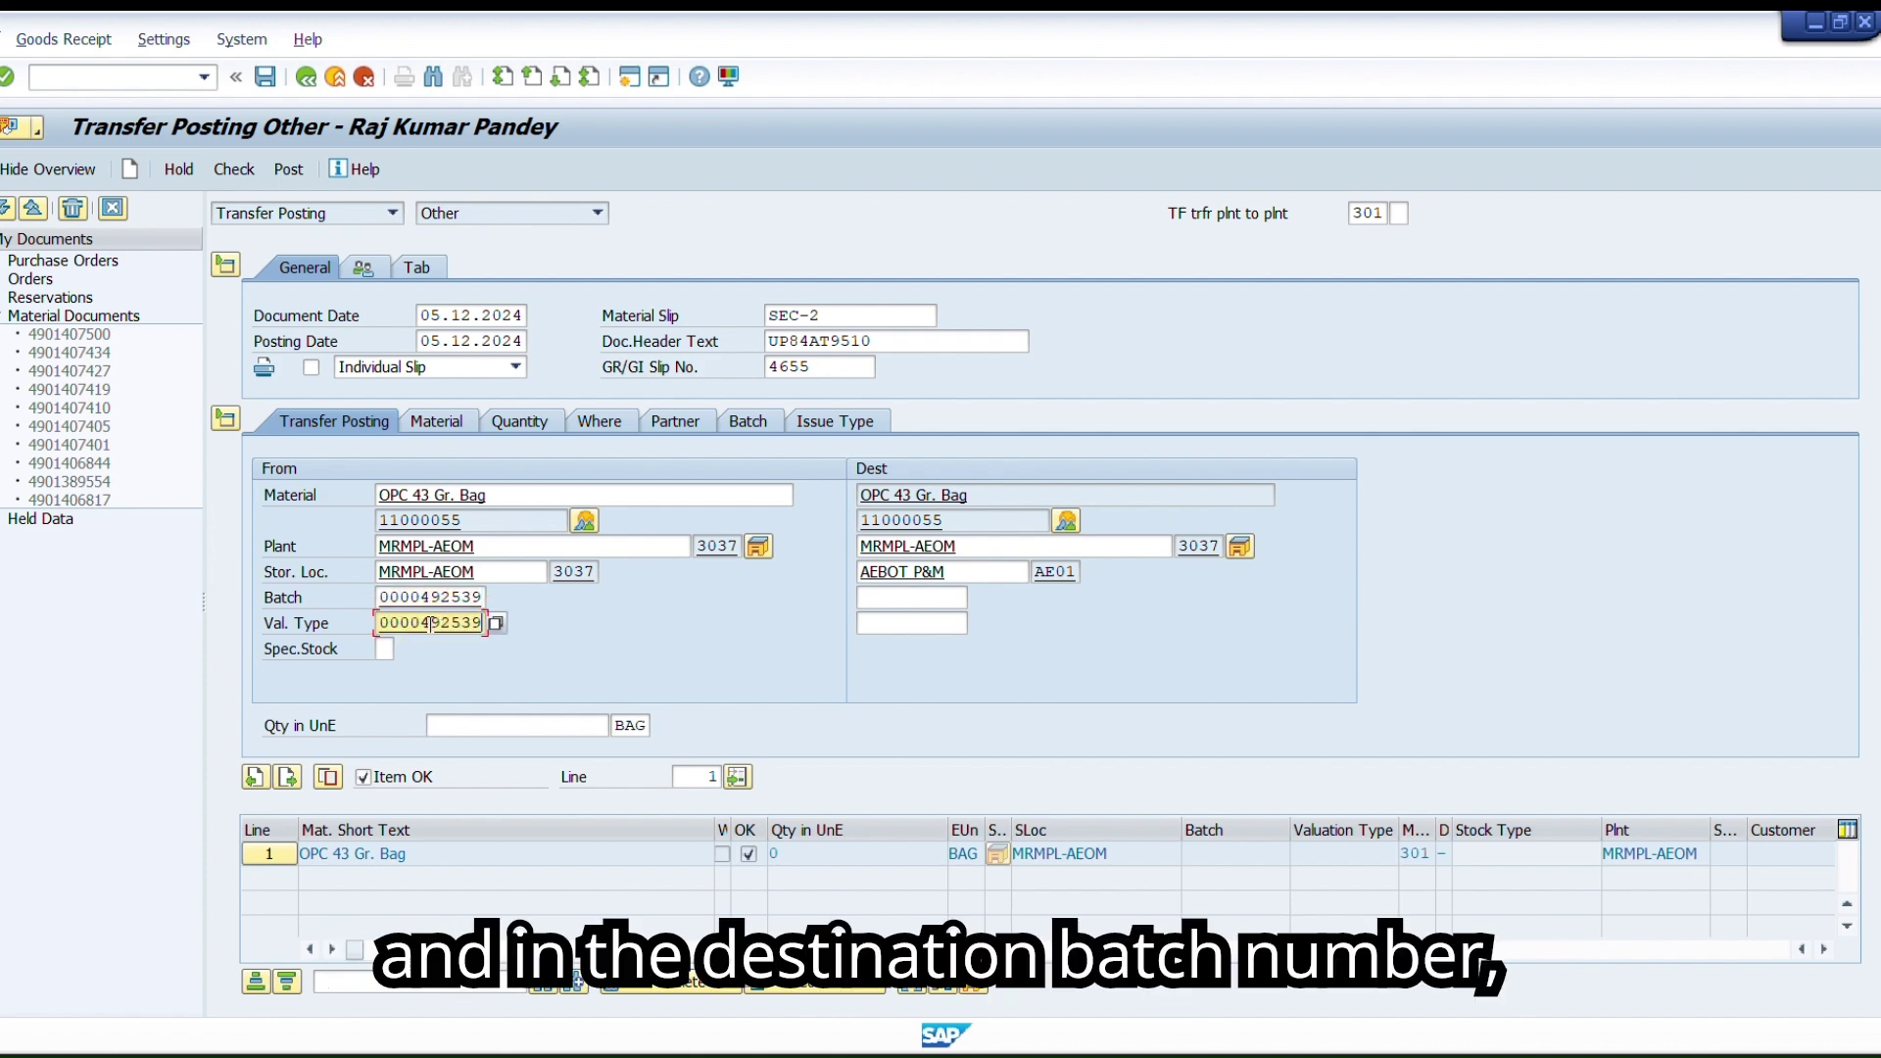
pyautogui.click(925, 598)
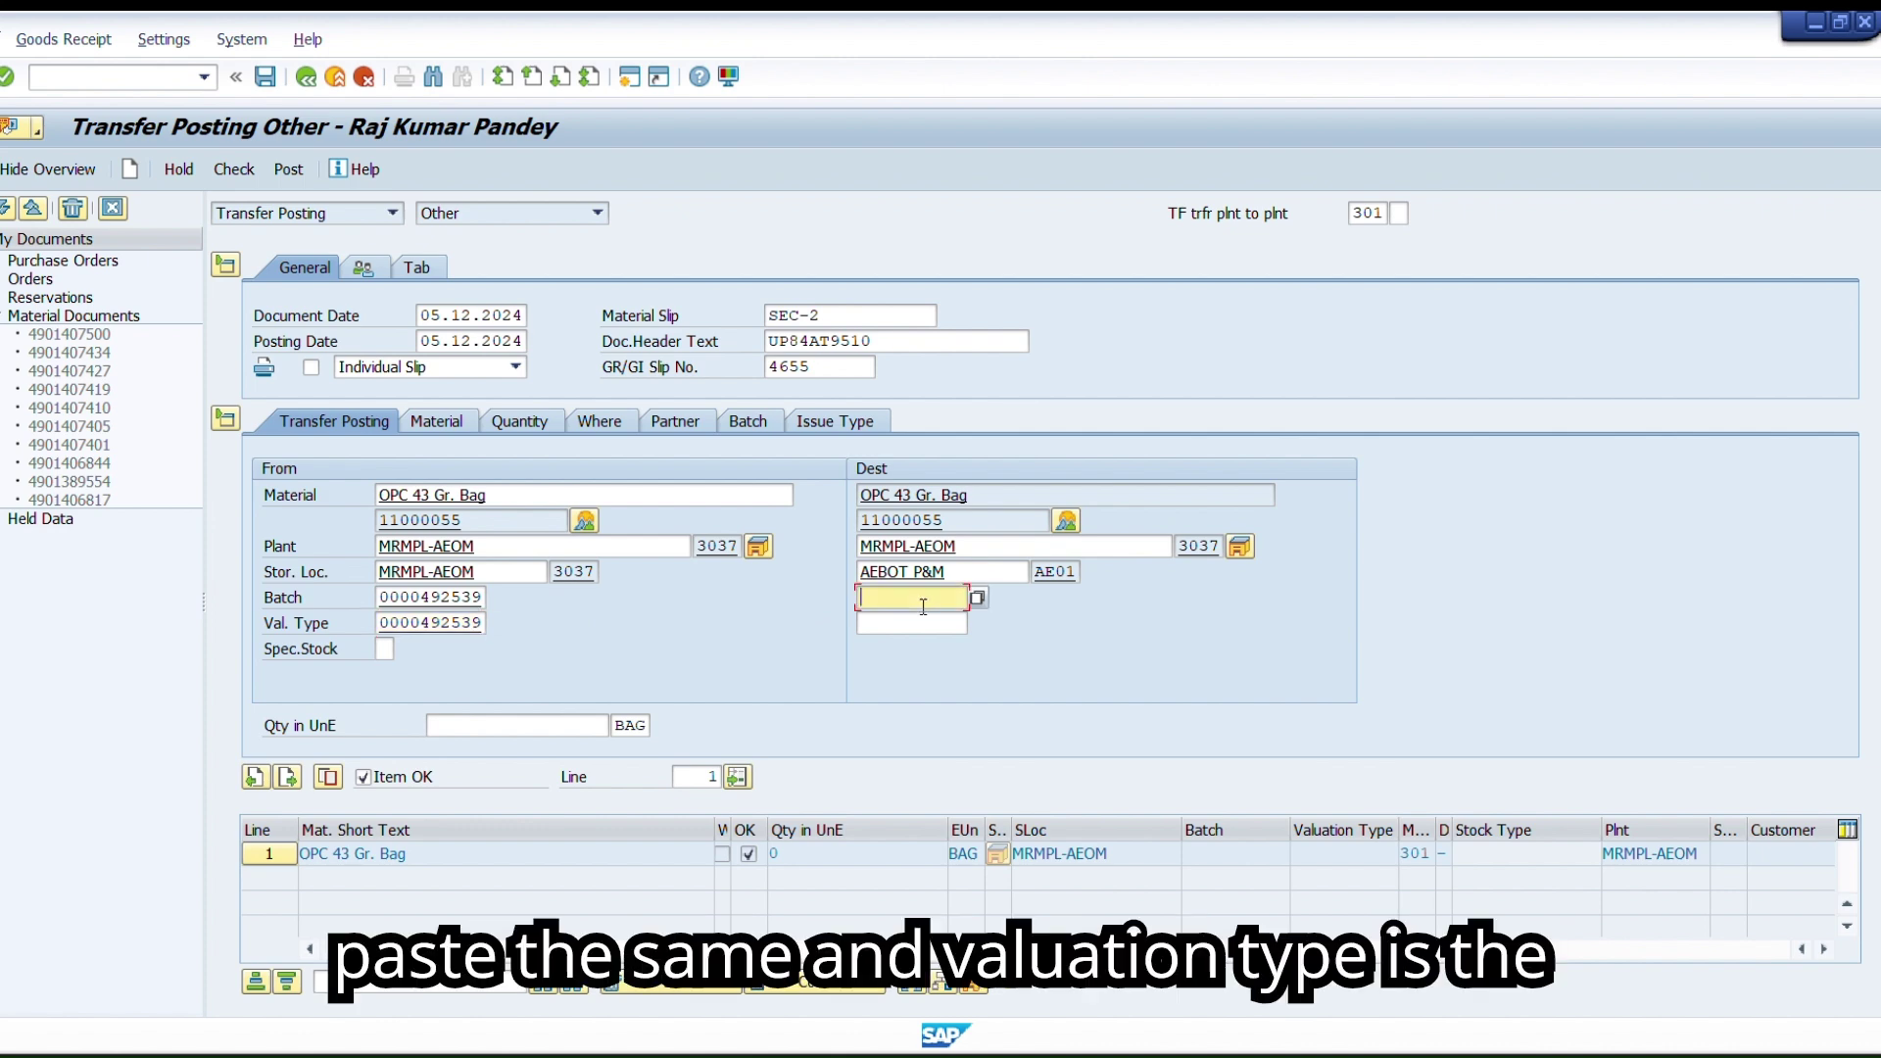
pyautogui.hotkey('ctrl', 'v')
pyautogui.click(916, 627)
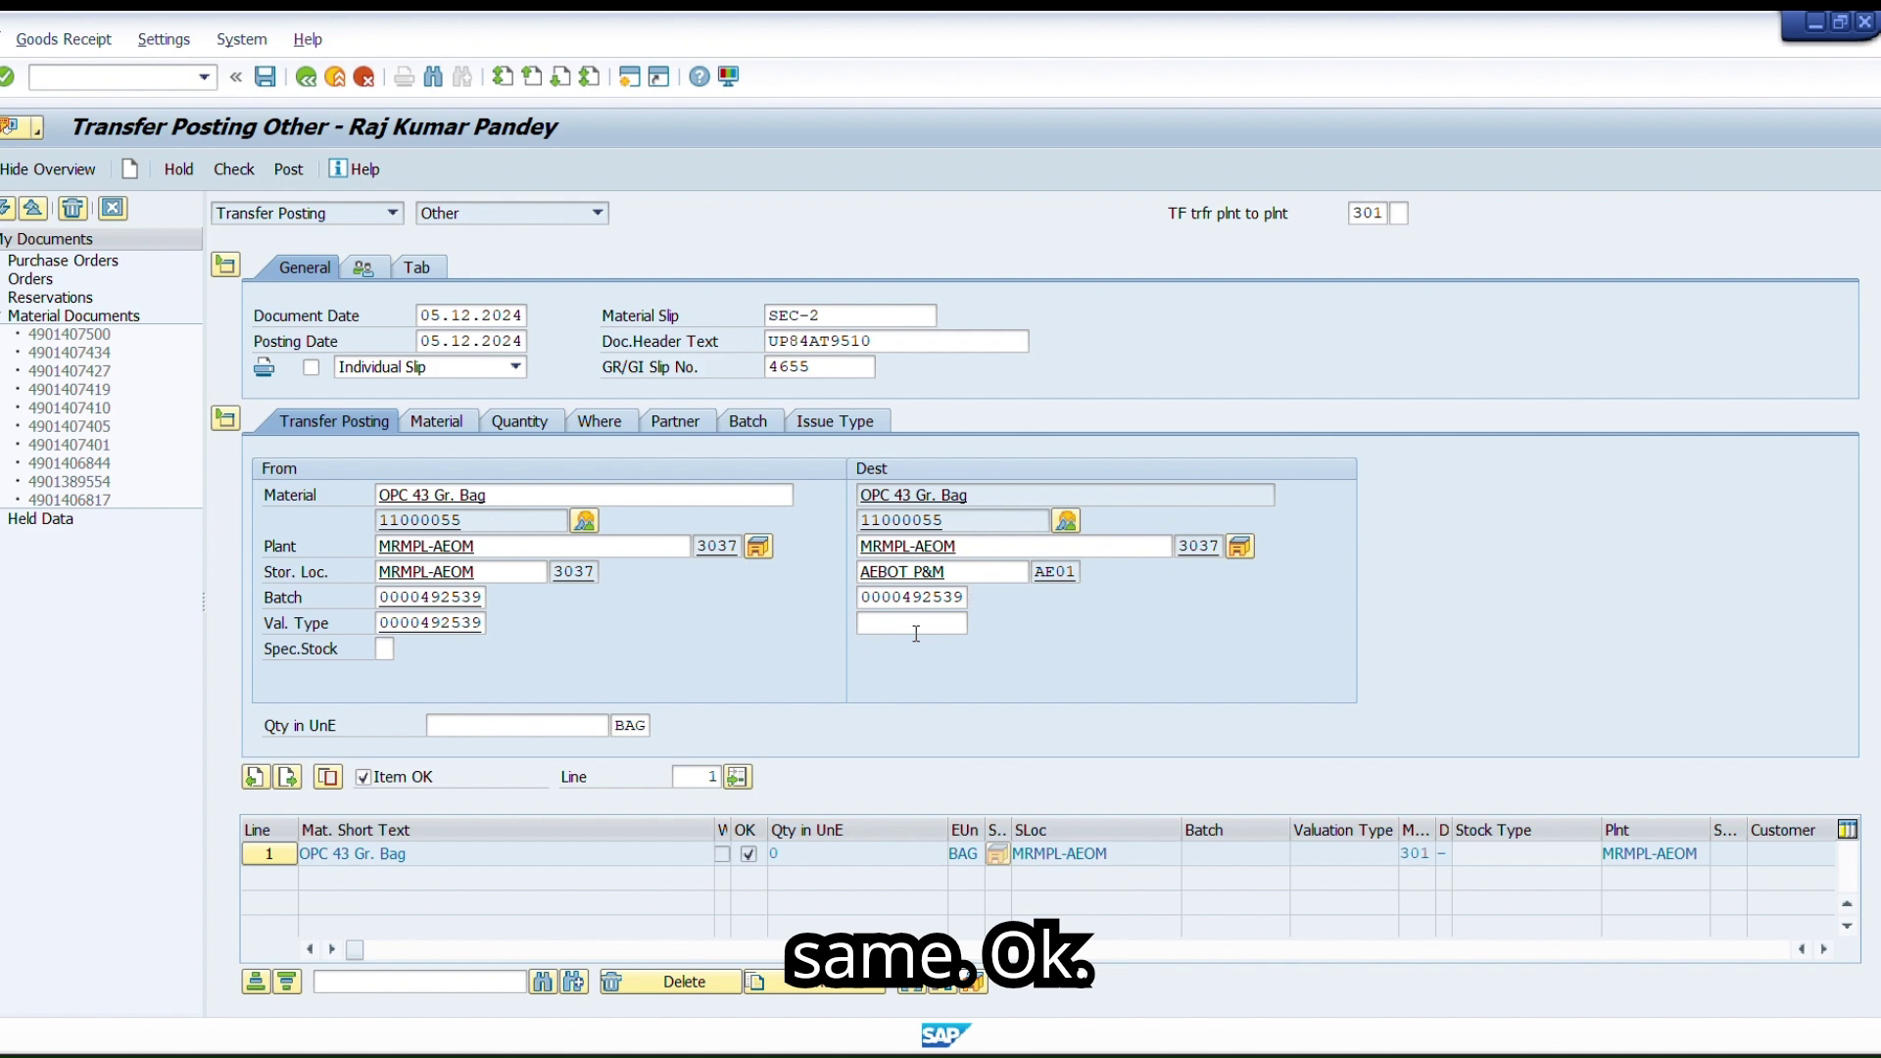
pyautogui.click(917, 632)
pyautogui.hotkey('ctrl', 'v')
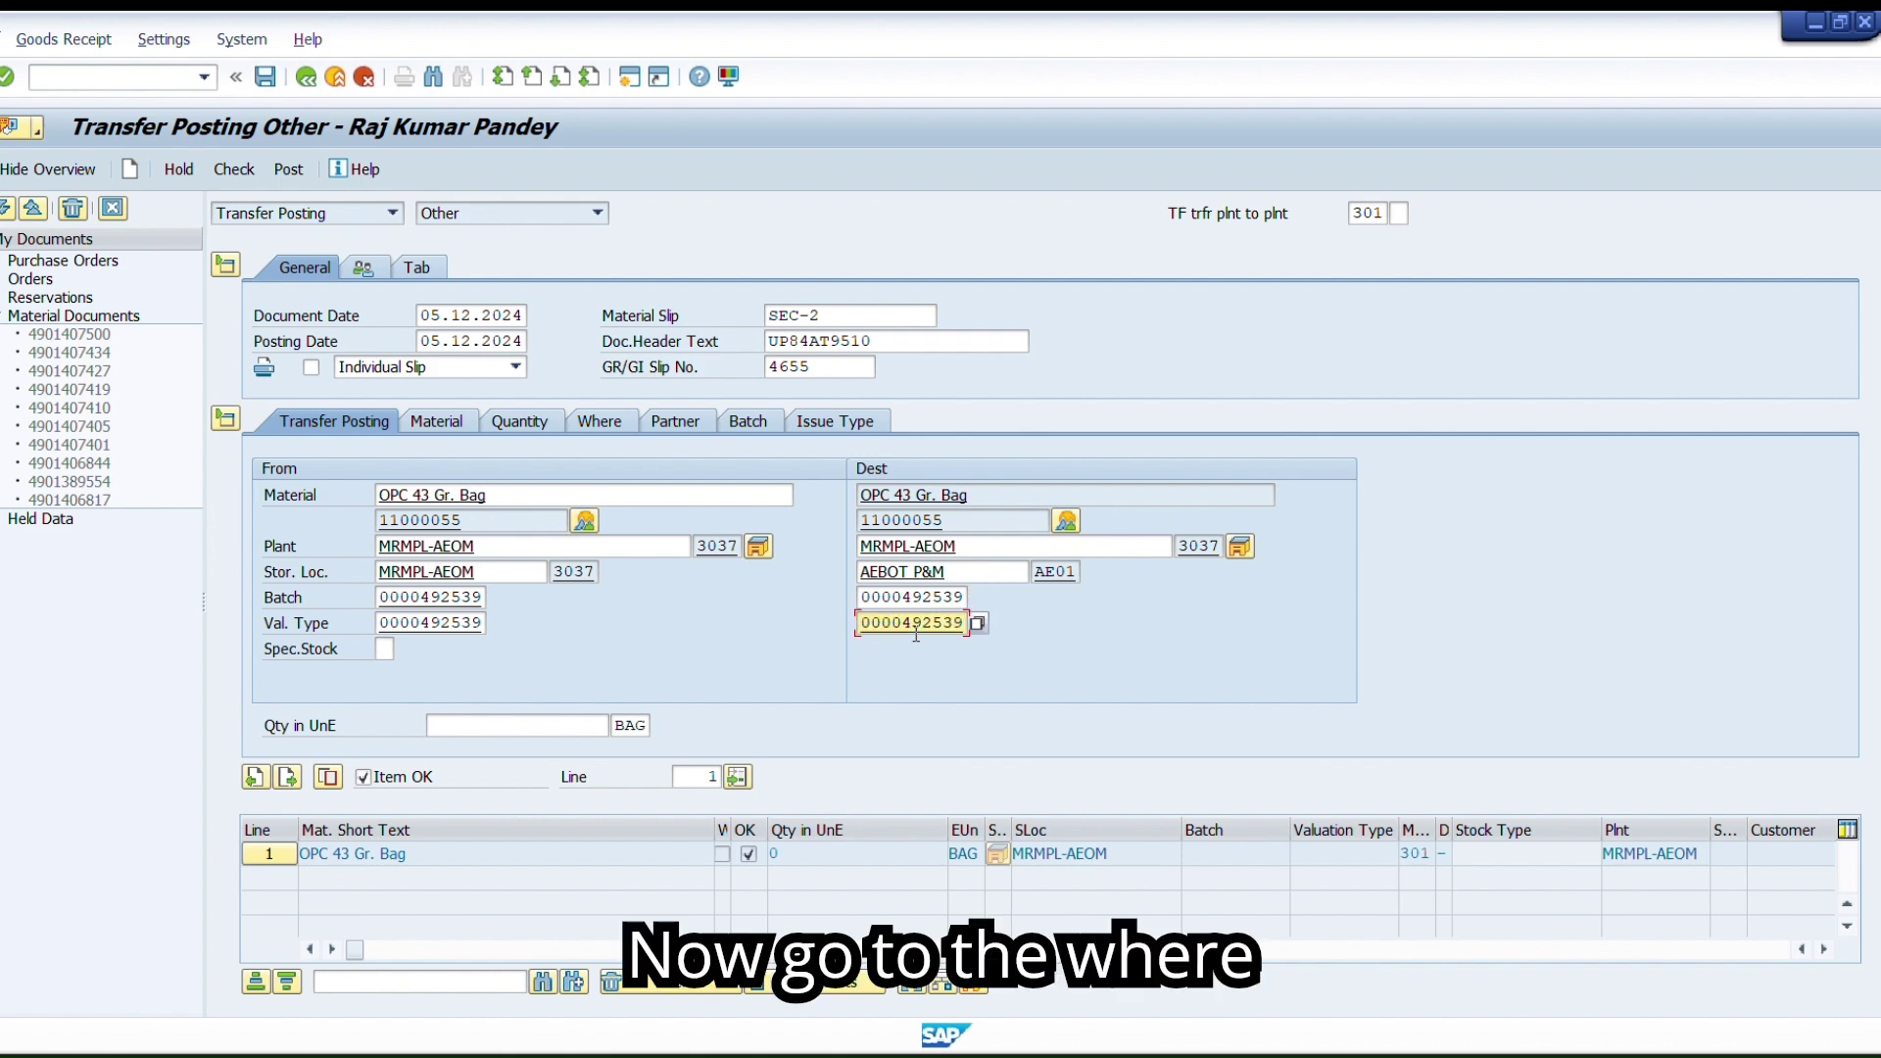
# Enter "return to store material not used" as the item text
pyautogui.click(594, 423)
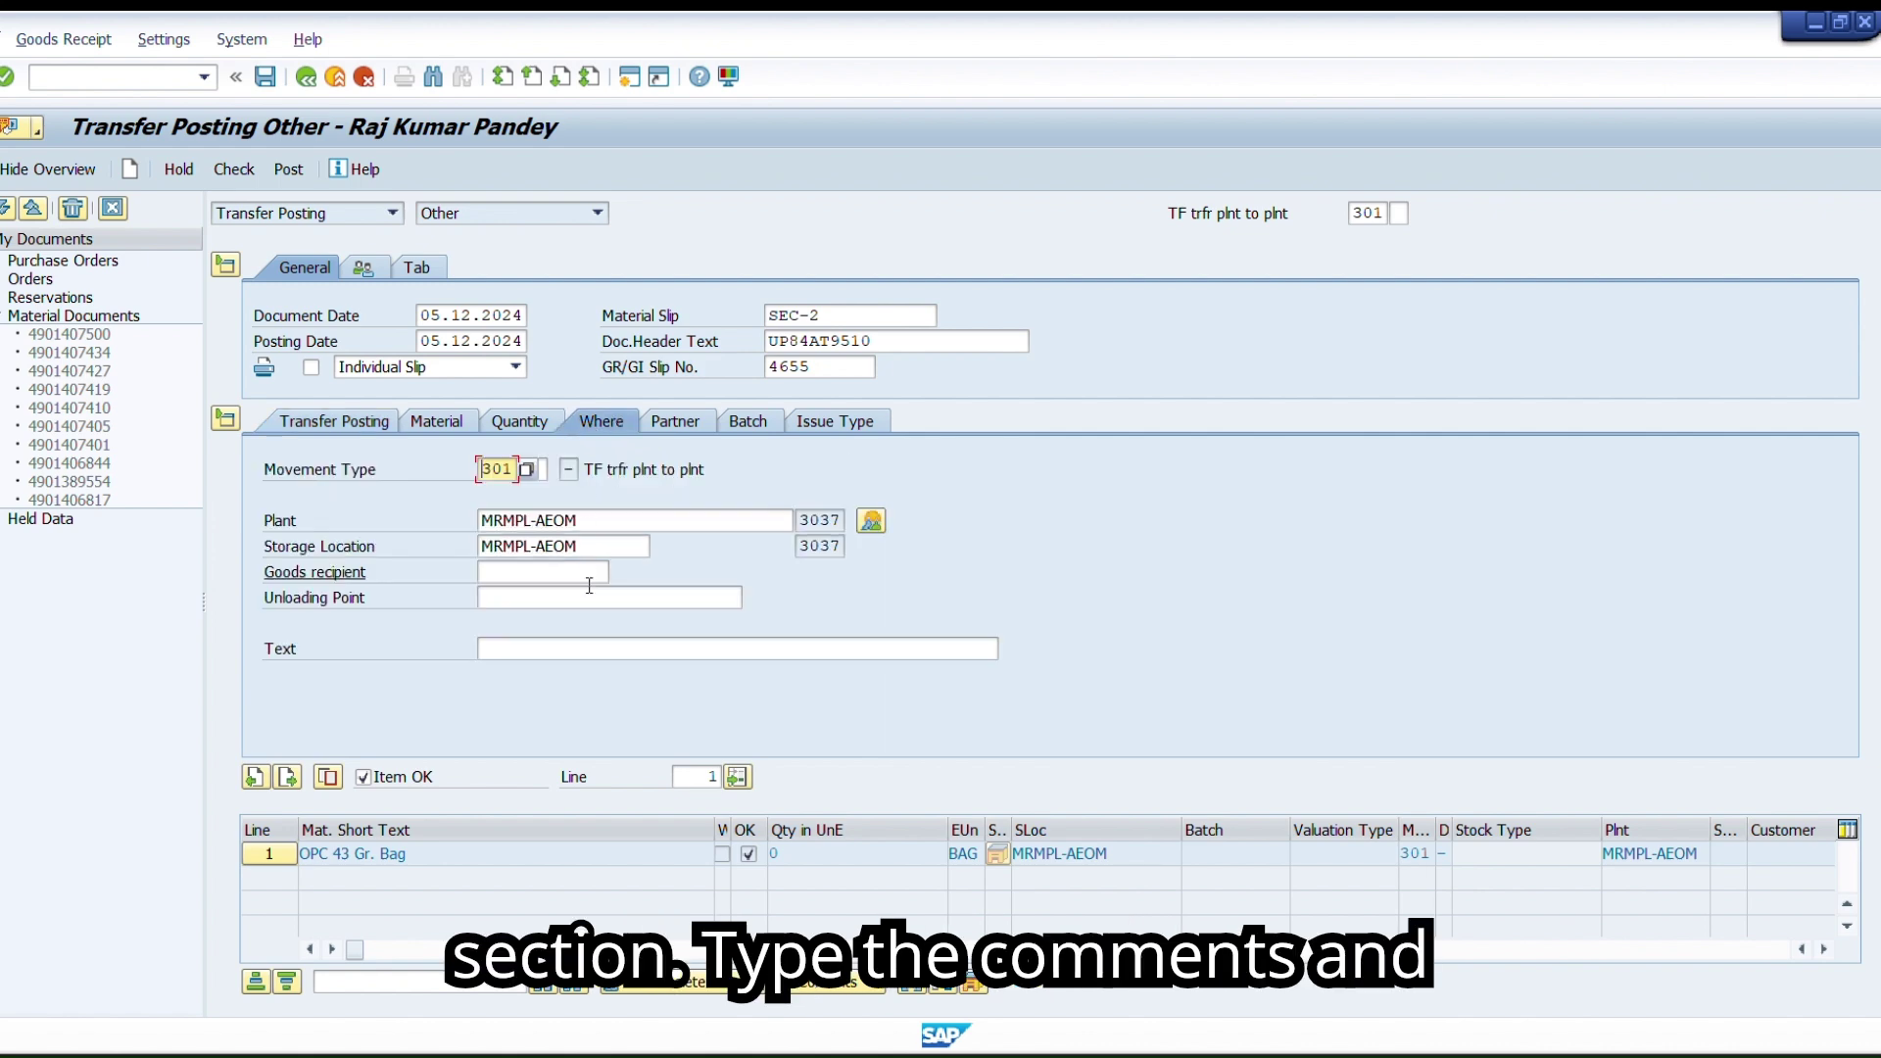
pyautogui.click(588, 648)
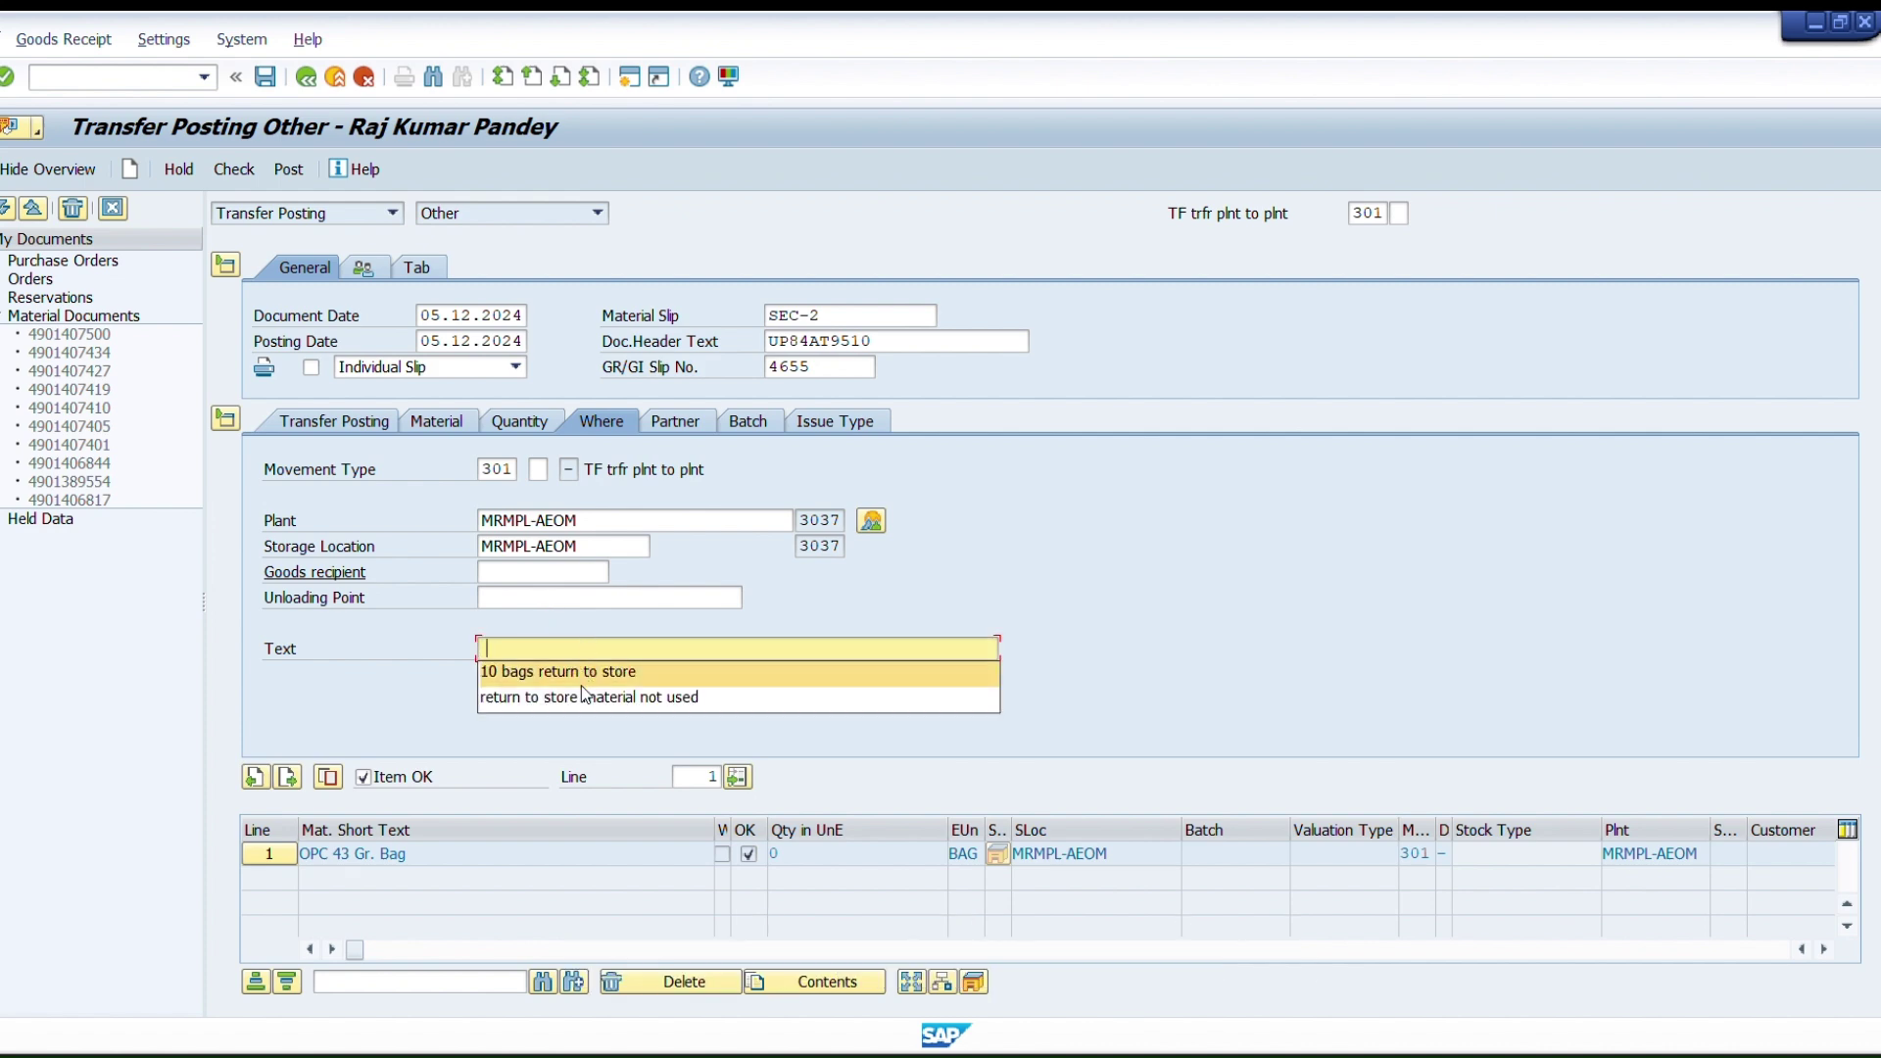
pyautogui.click(582, 697)
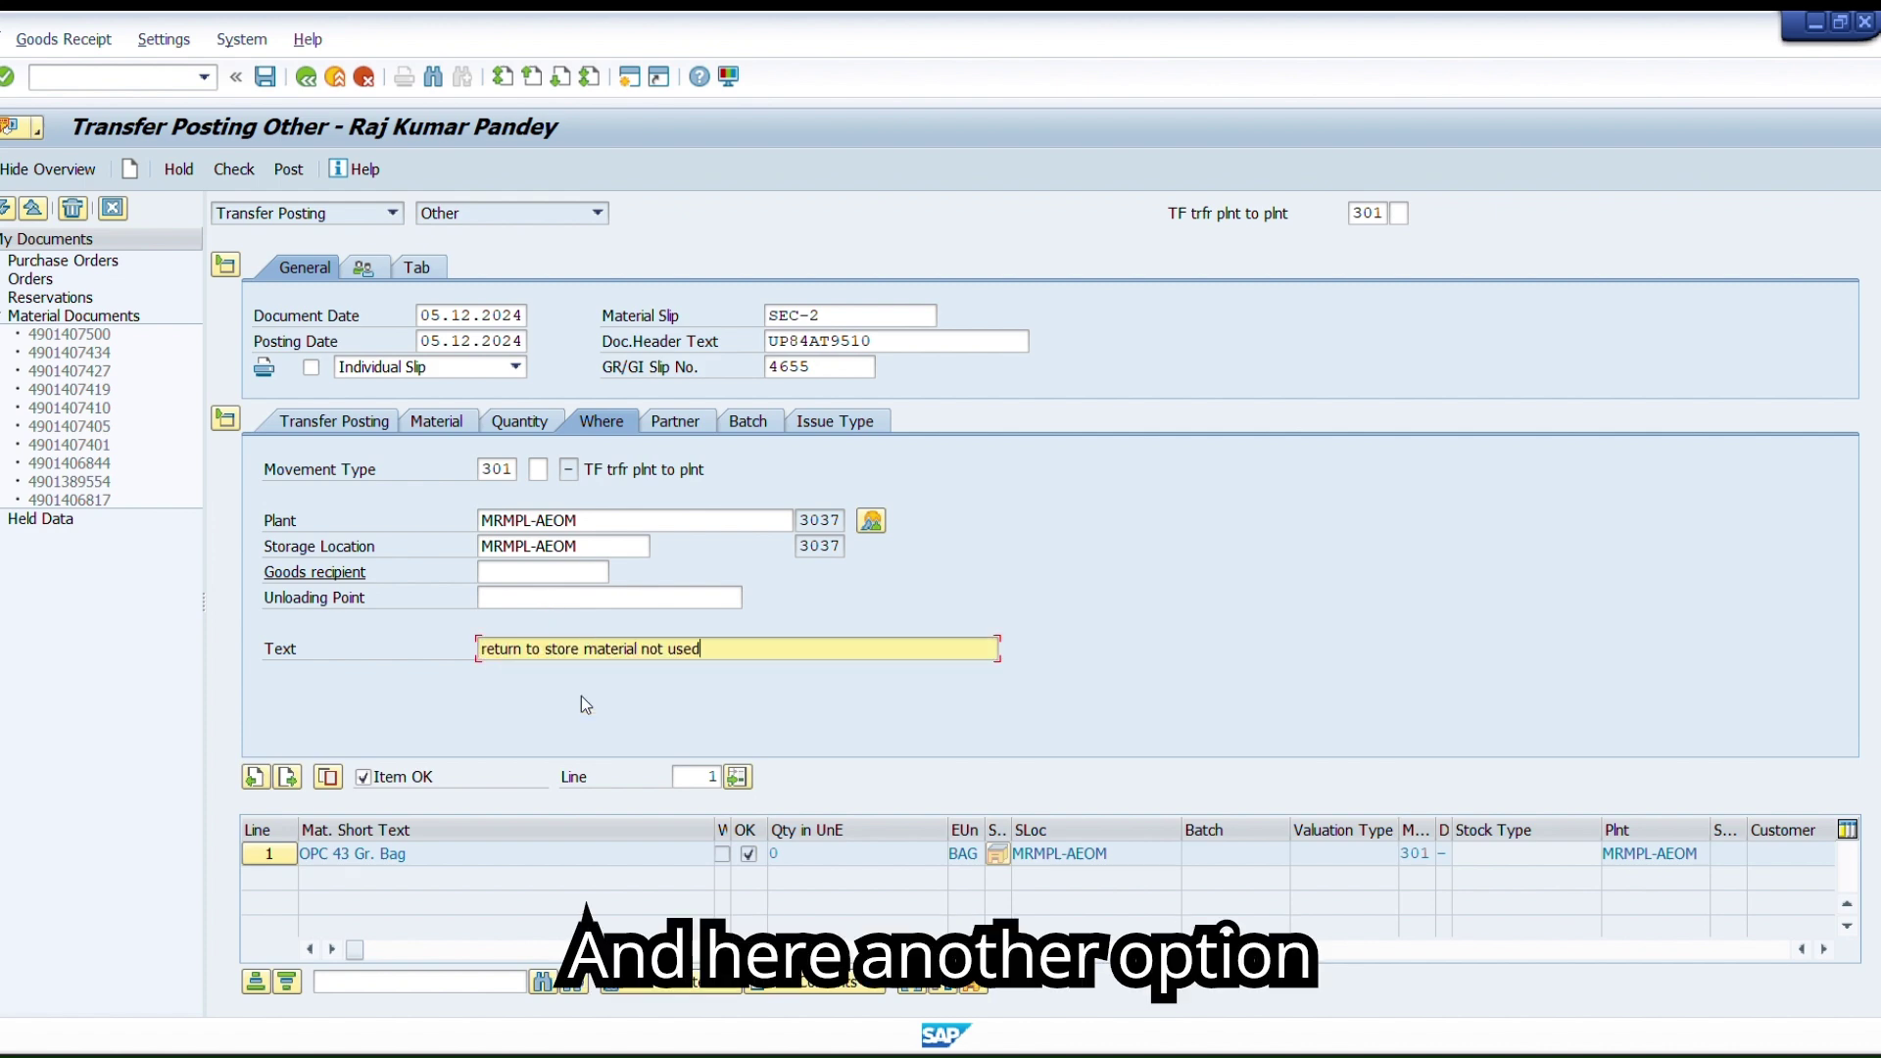
# Fill in the project's customer code, beginning with AT, as the item's partner and check the document for errors
pyautogui.click(686, 424)
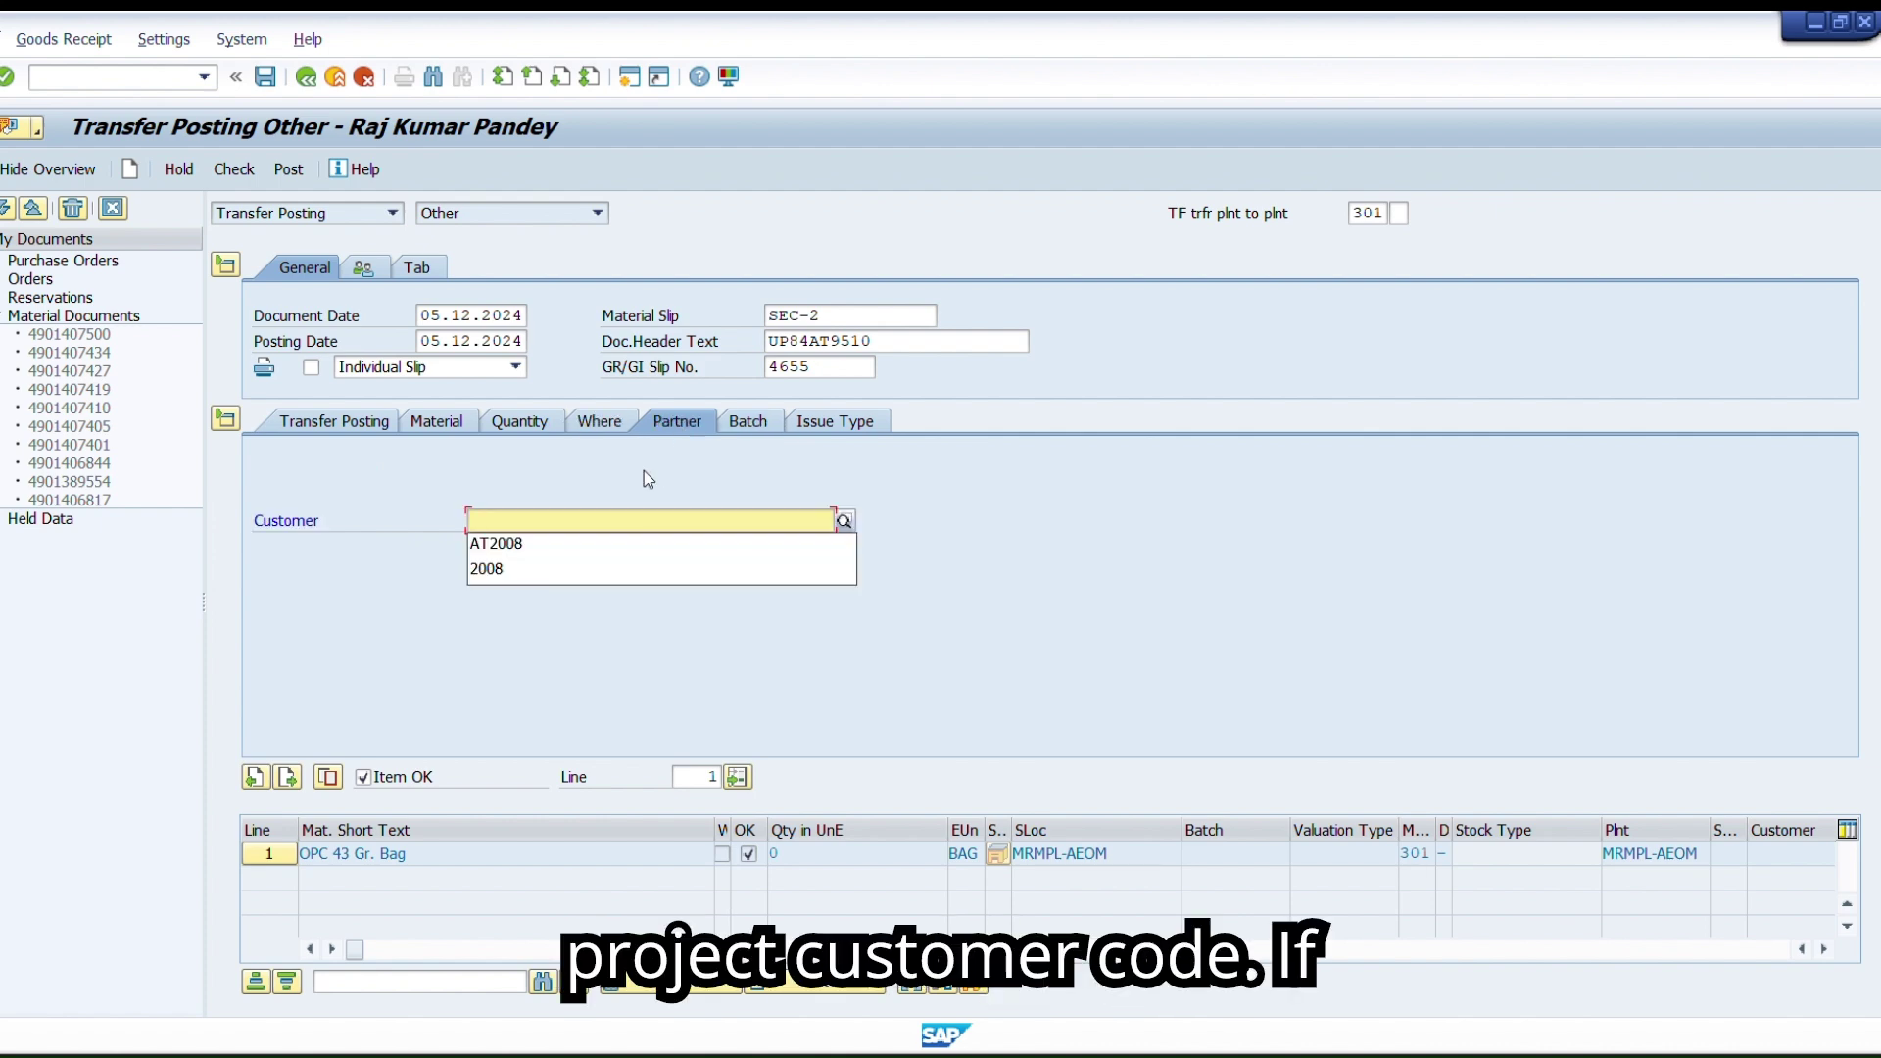
pyautogui.click(600, 546)
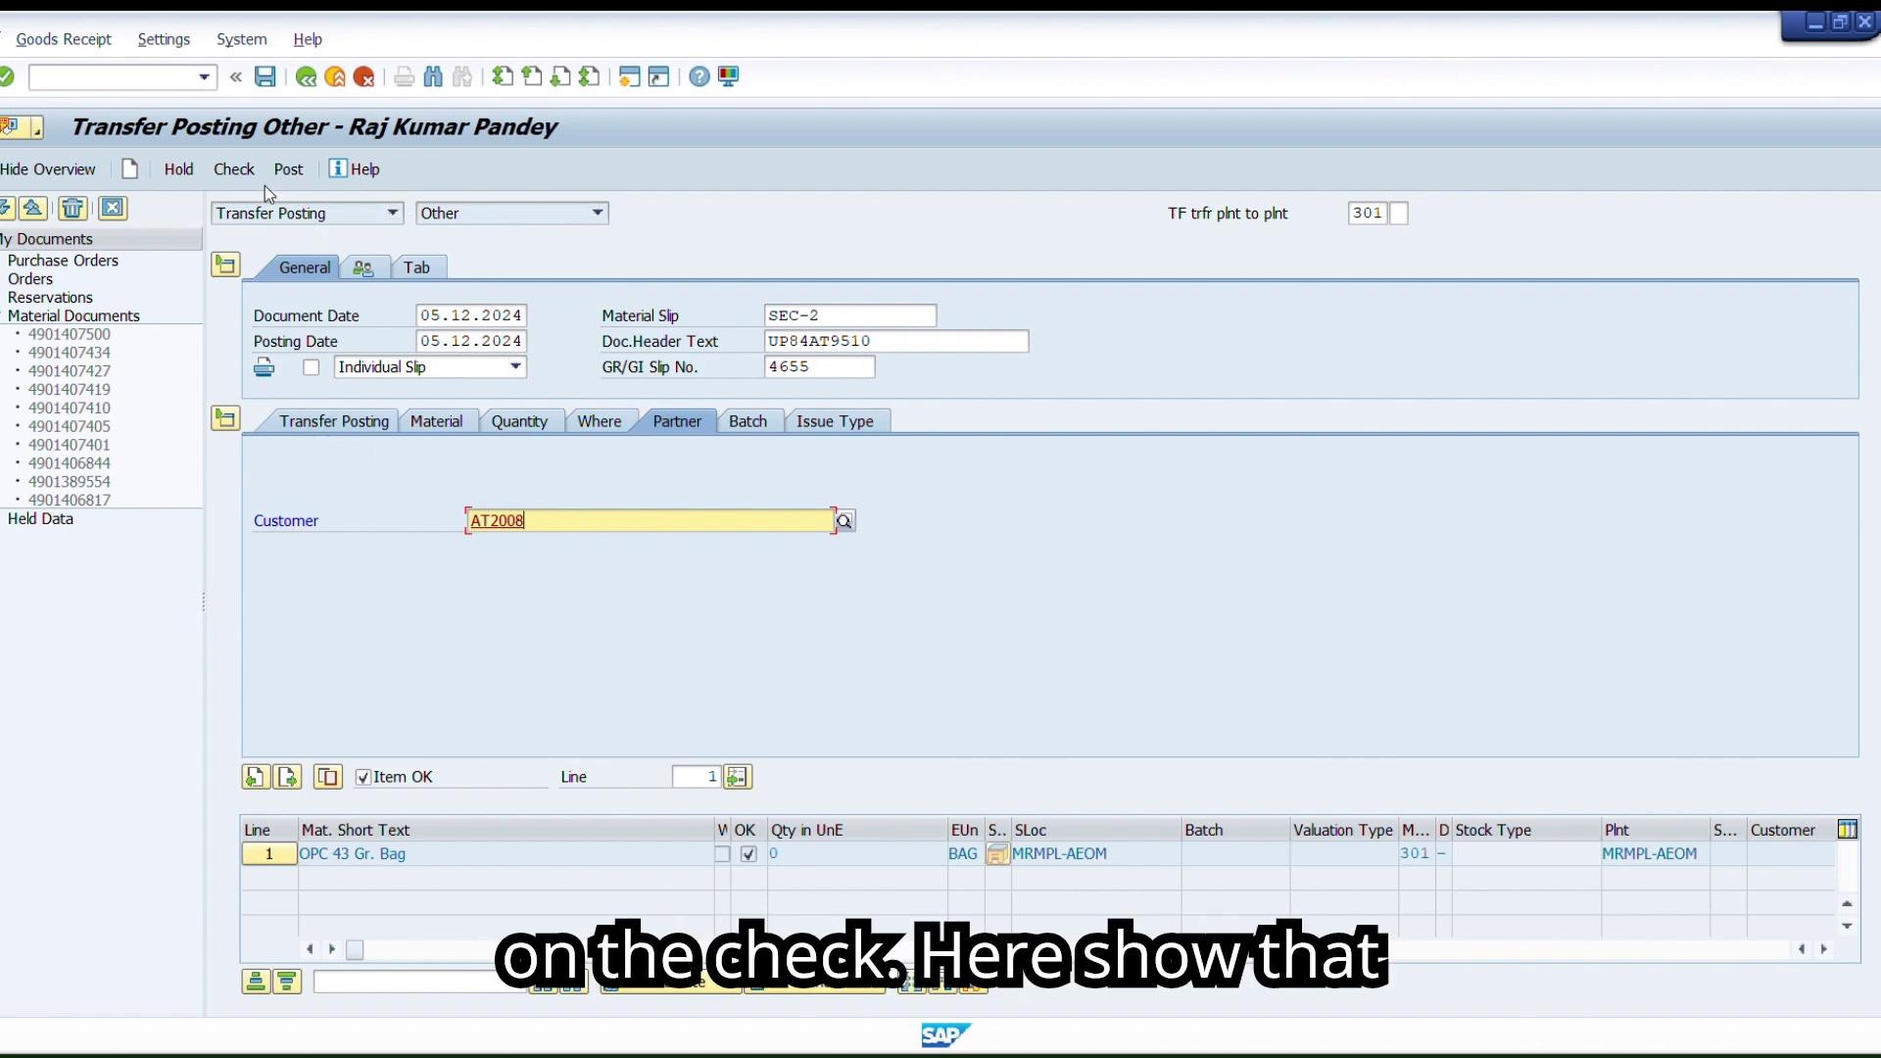
pyautogui.click(245, 169)
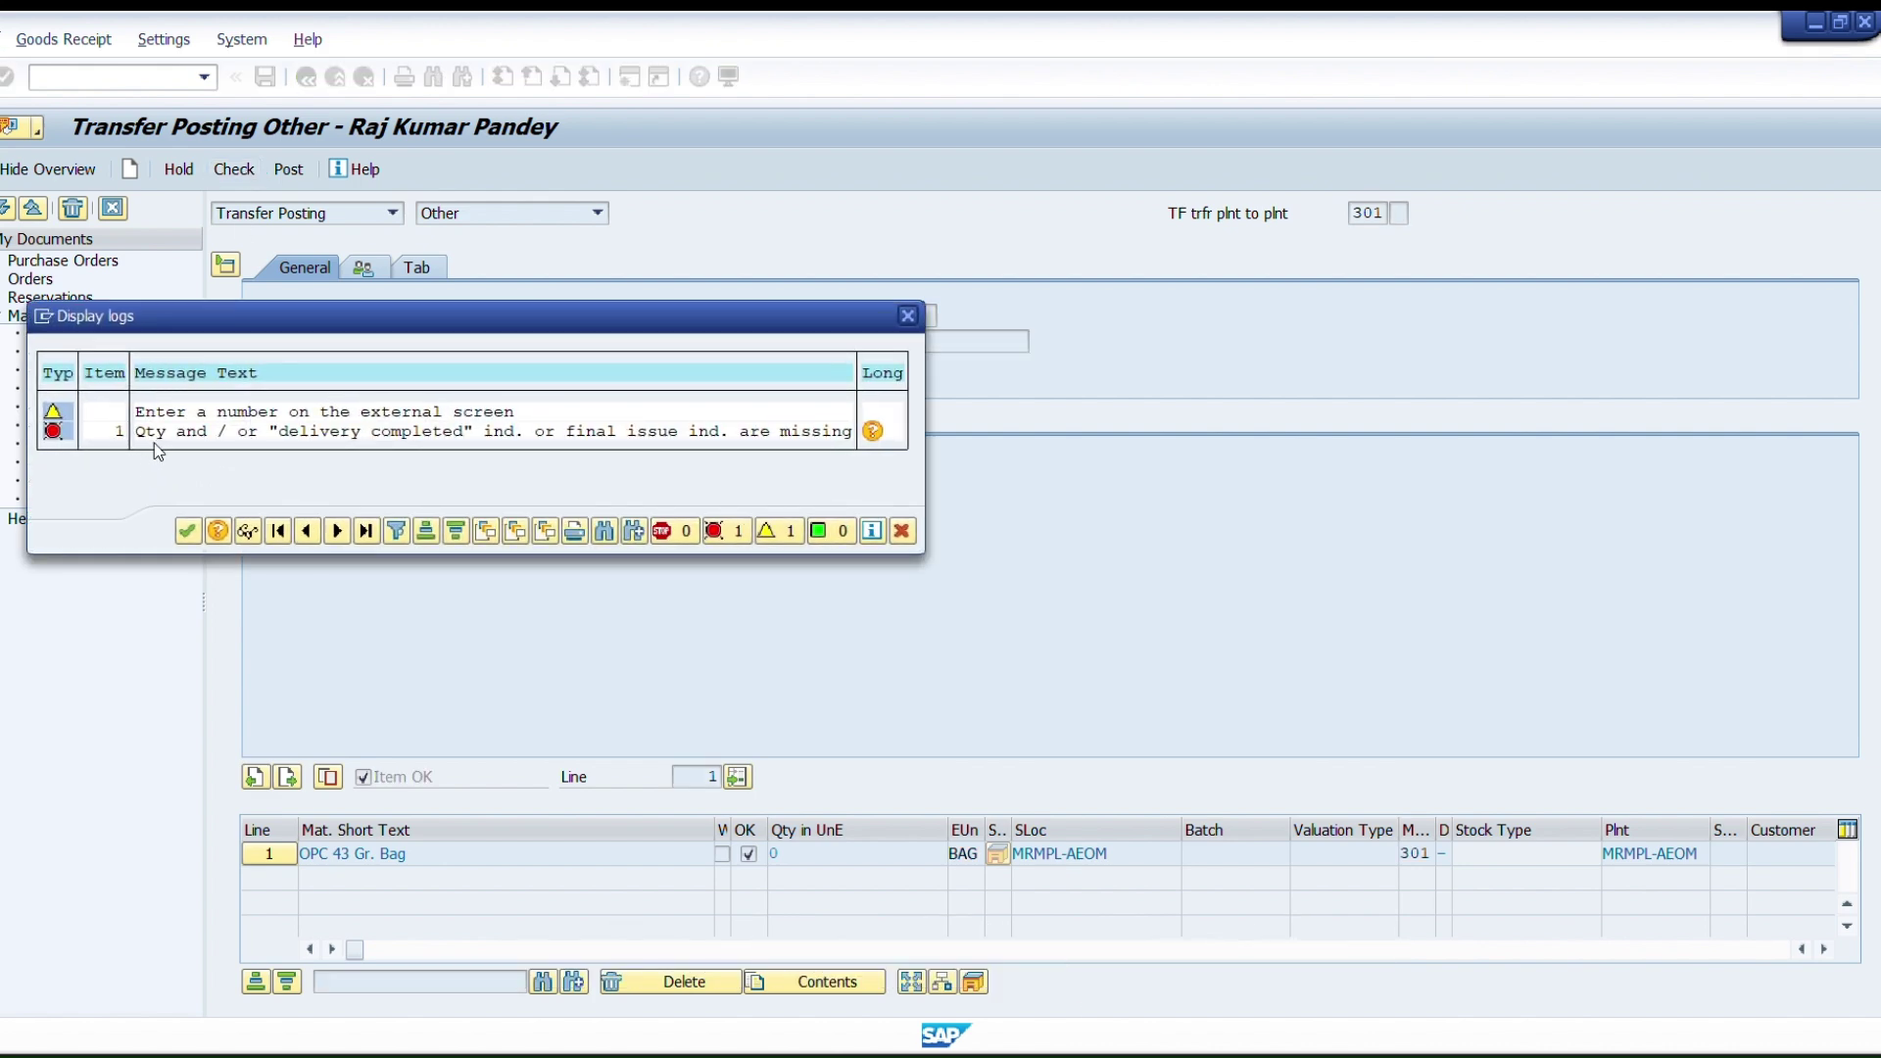
pyautogui.click(911, 315)
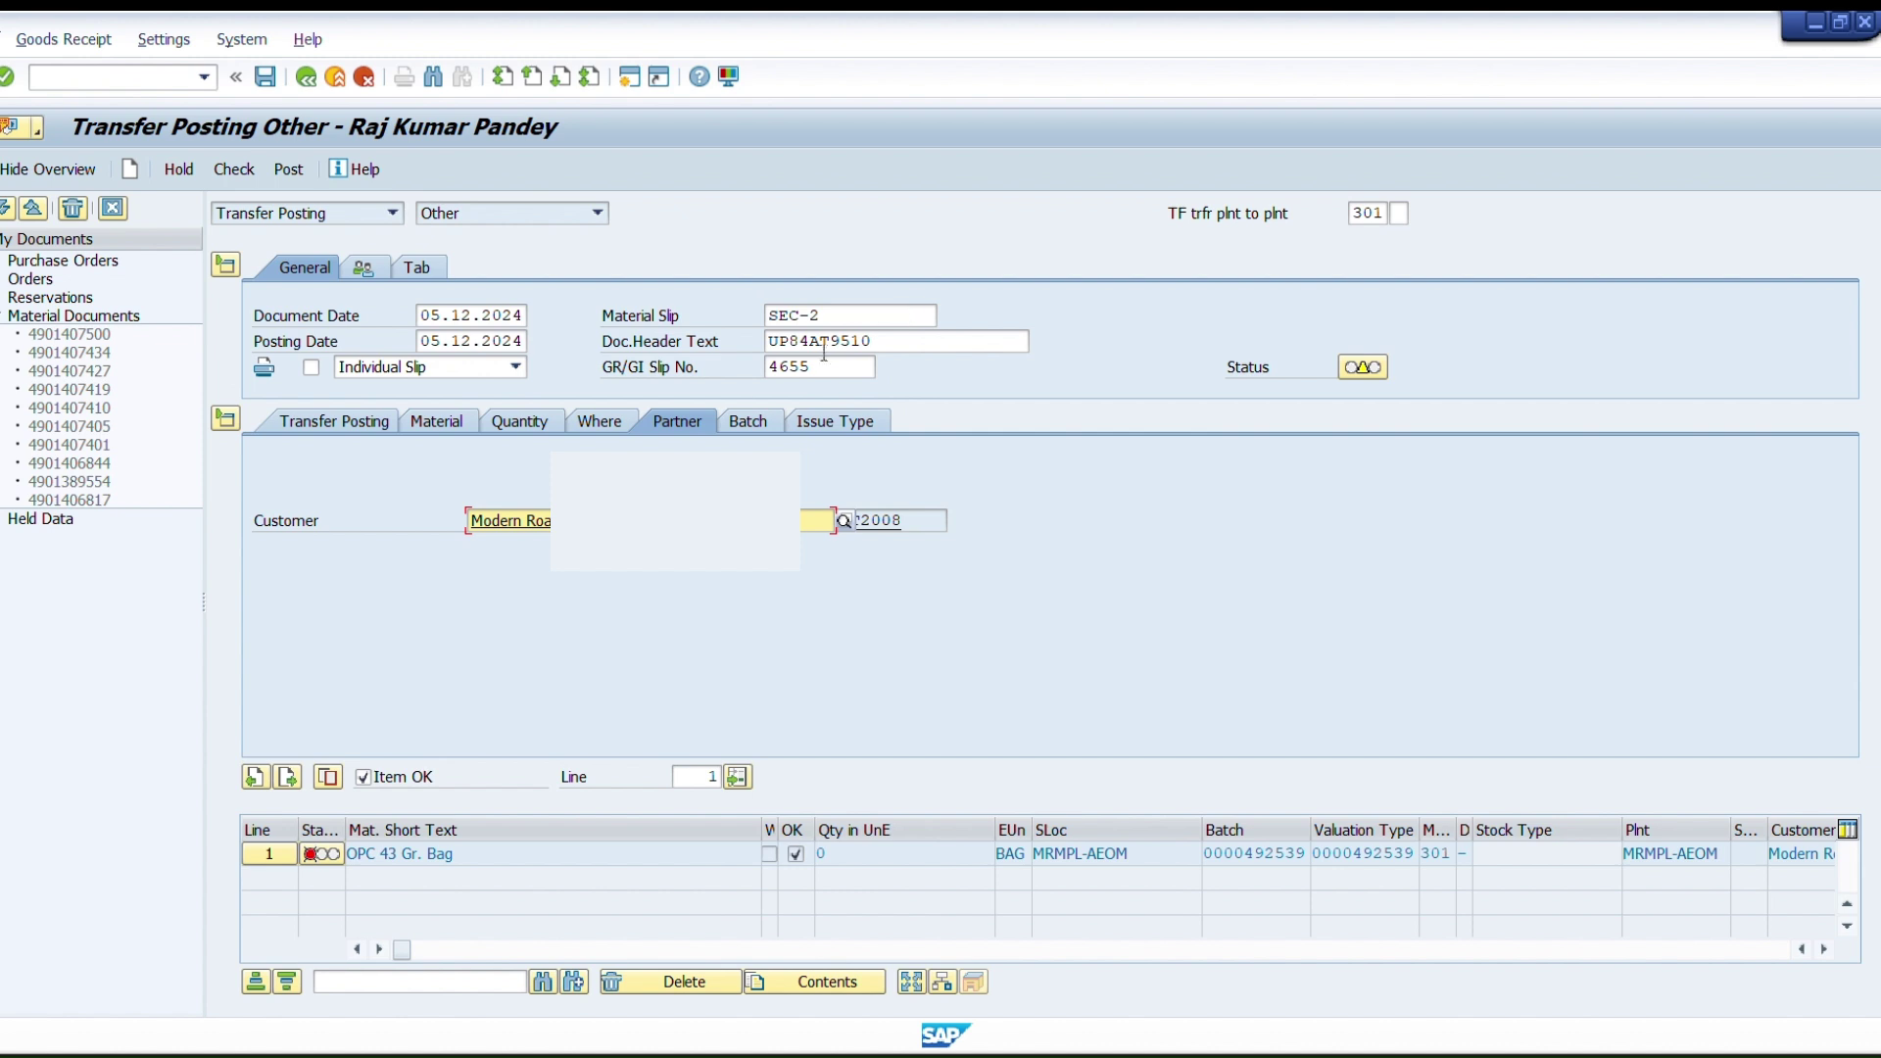
# Set the item quantity to 10 bags and check the document again for errors
pyautogui.click(516, 423)
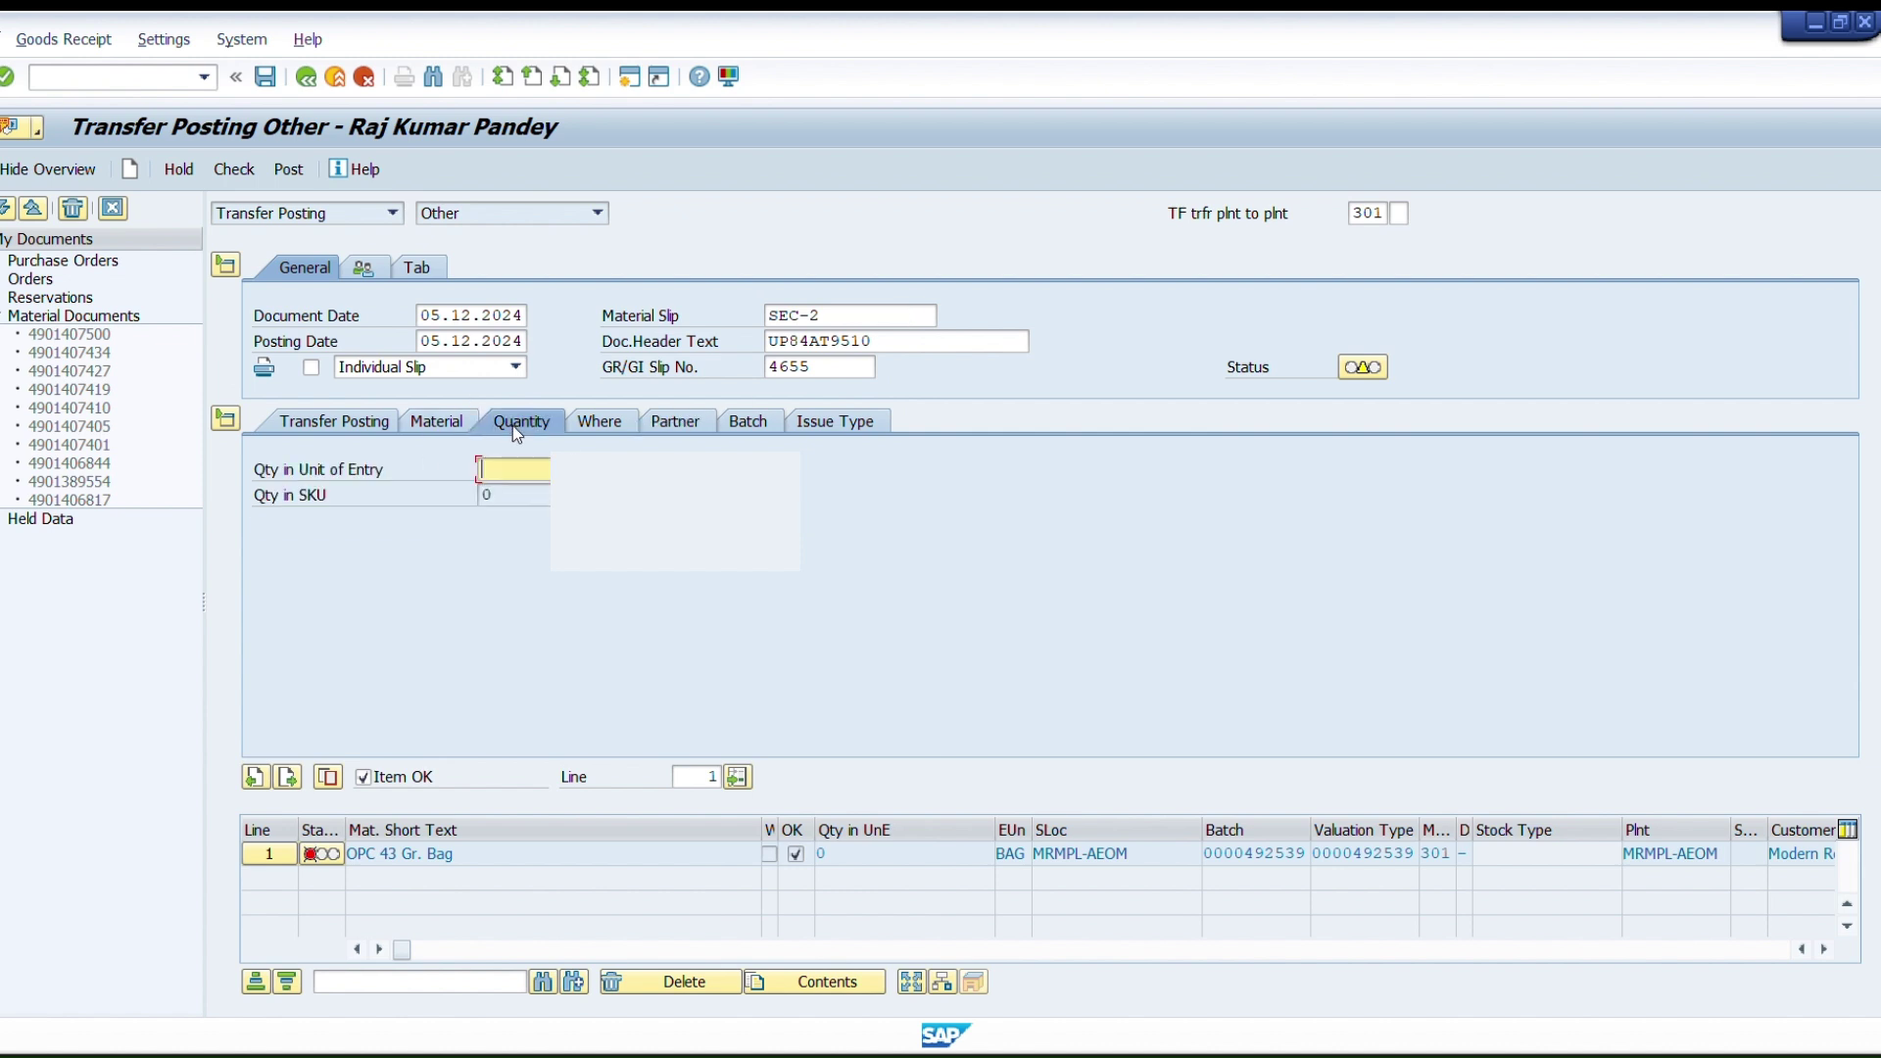
pyautogui.write('10')
pyautogui.press('Return')
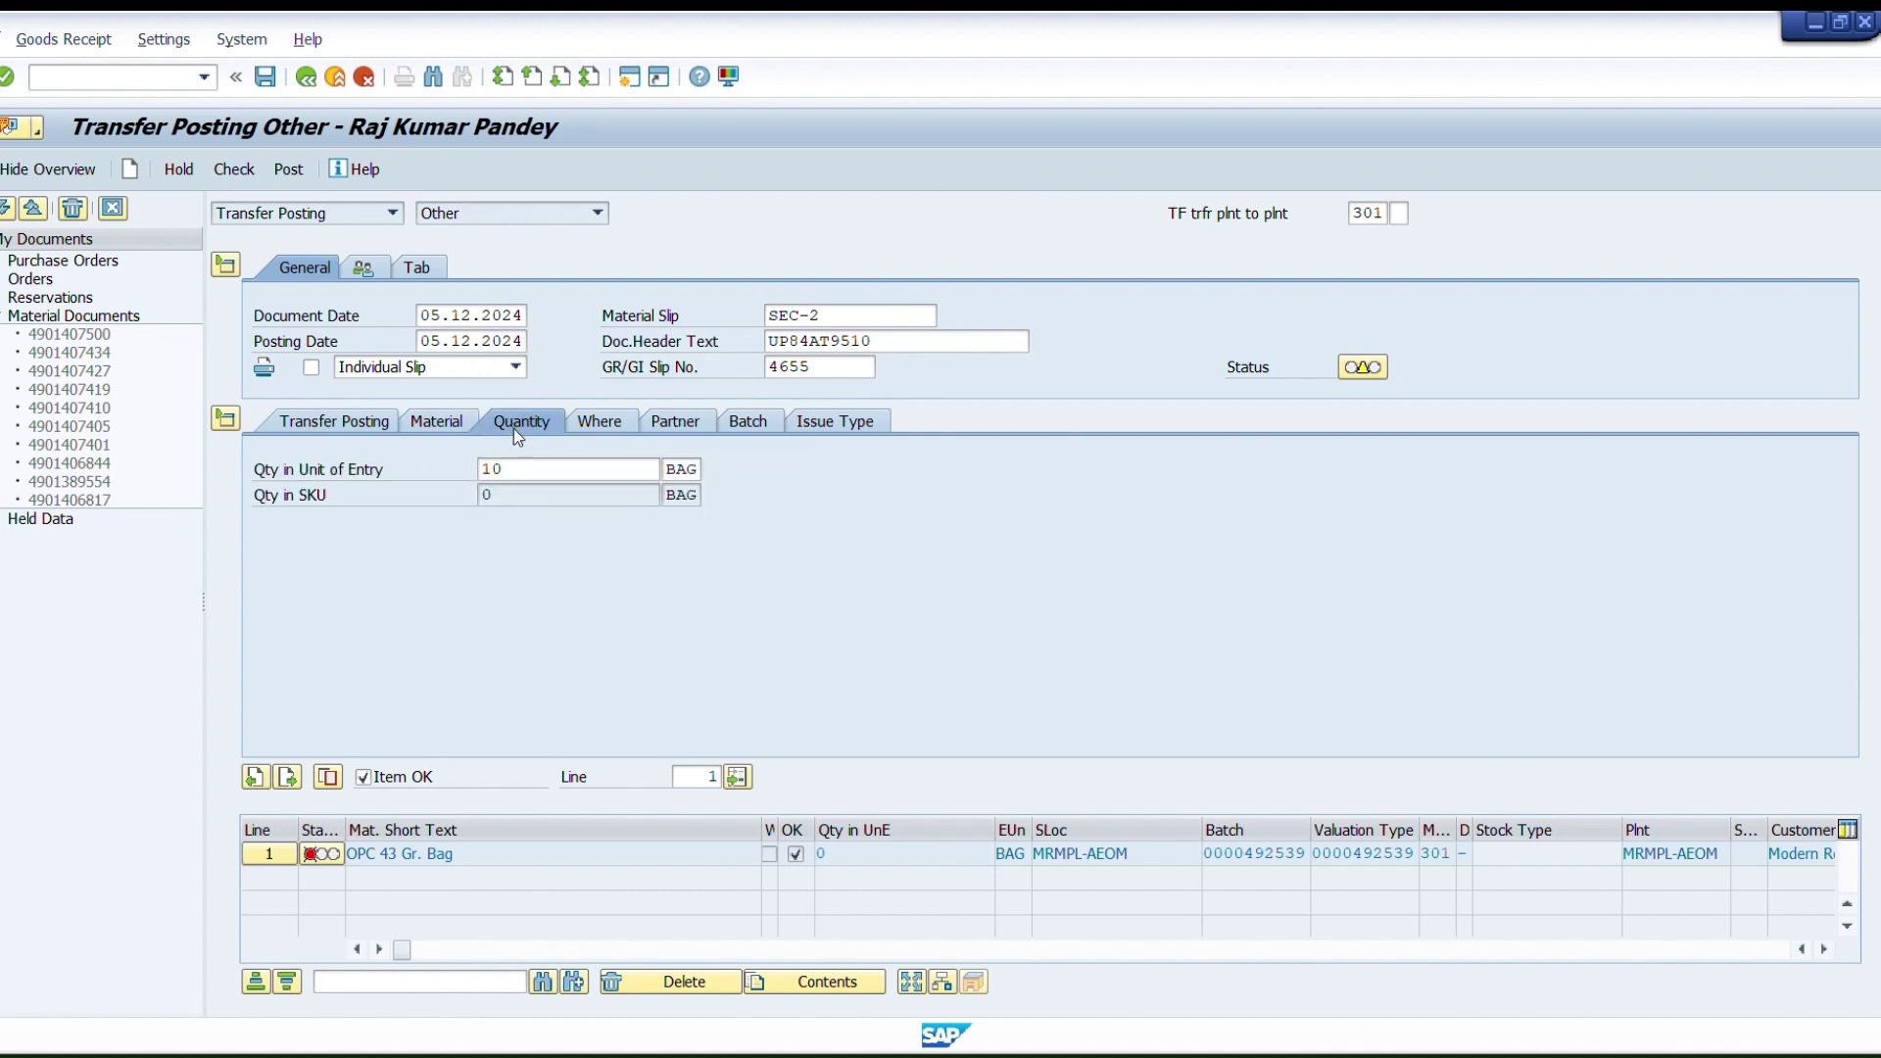
pyautogui.click(598, 423)
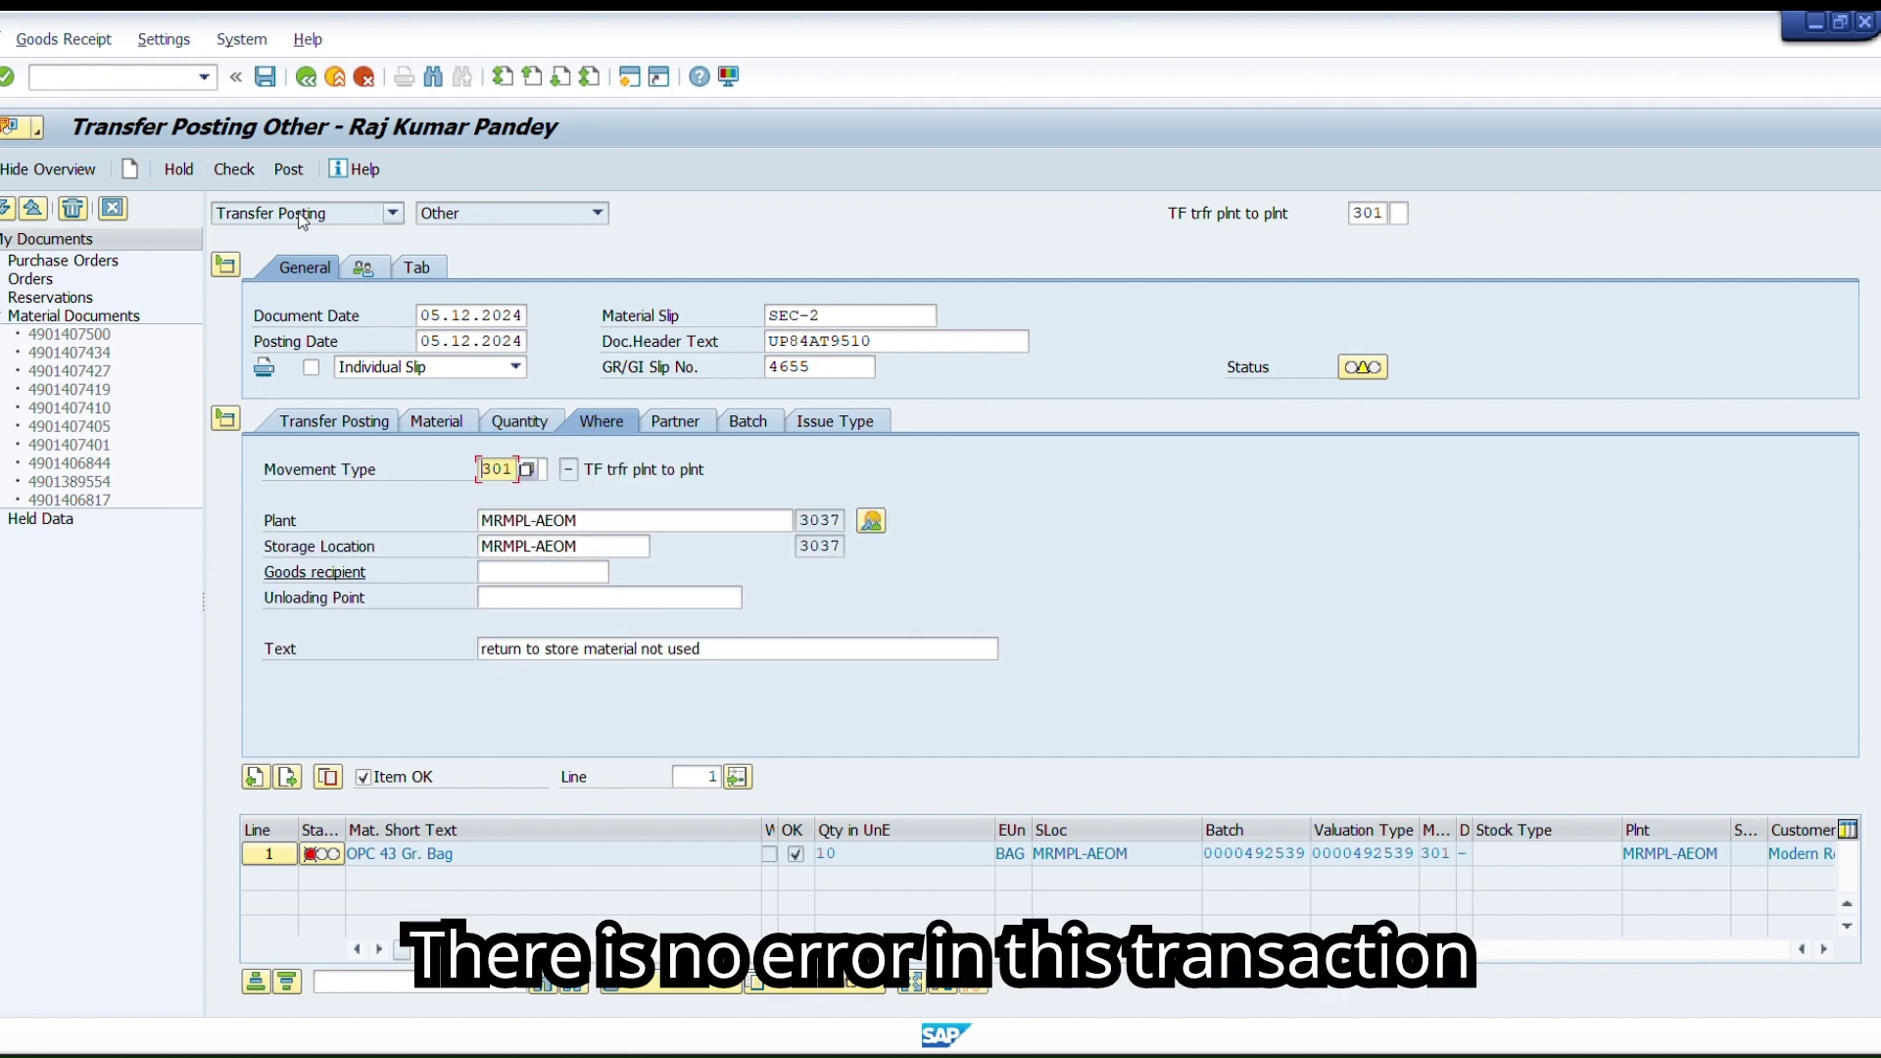
pyautogui.click(233, 171)
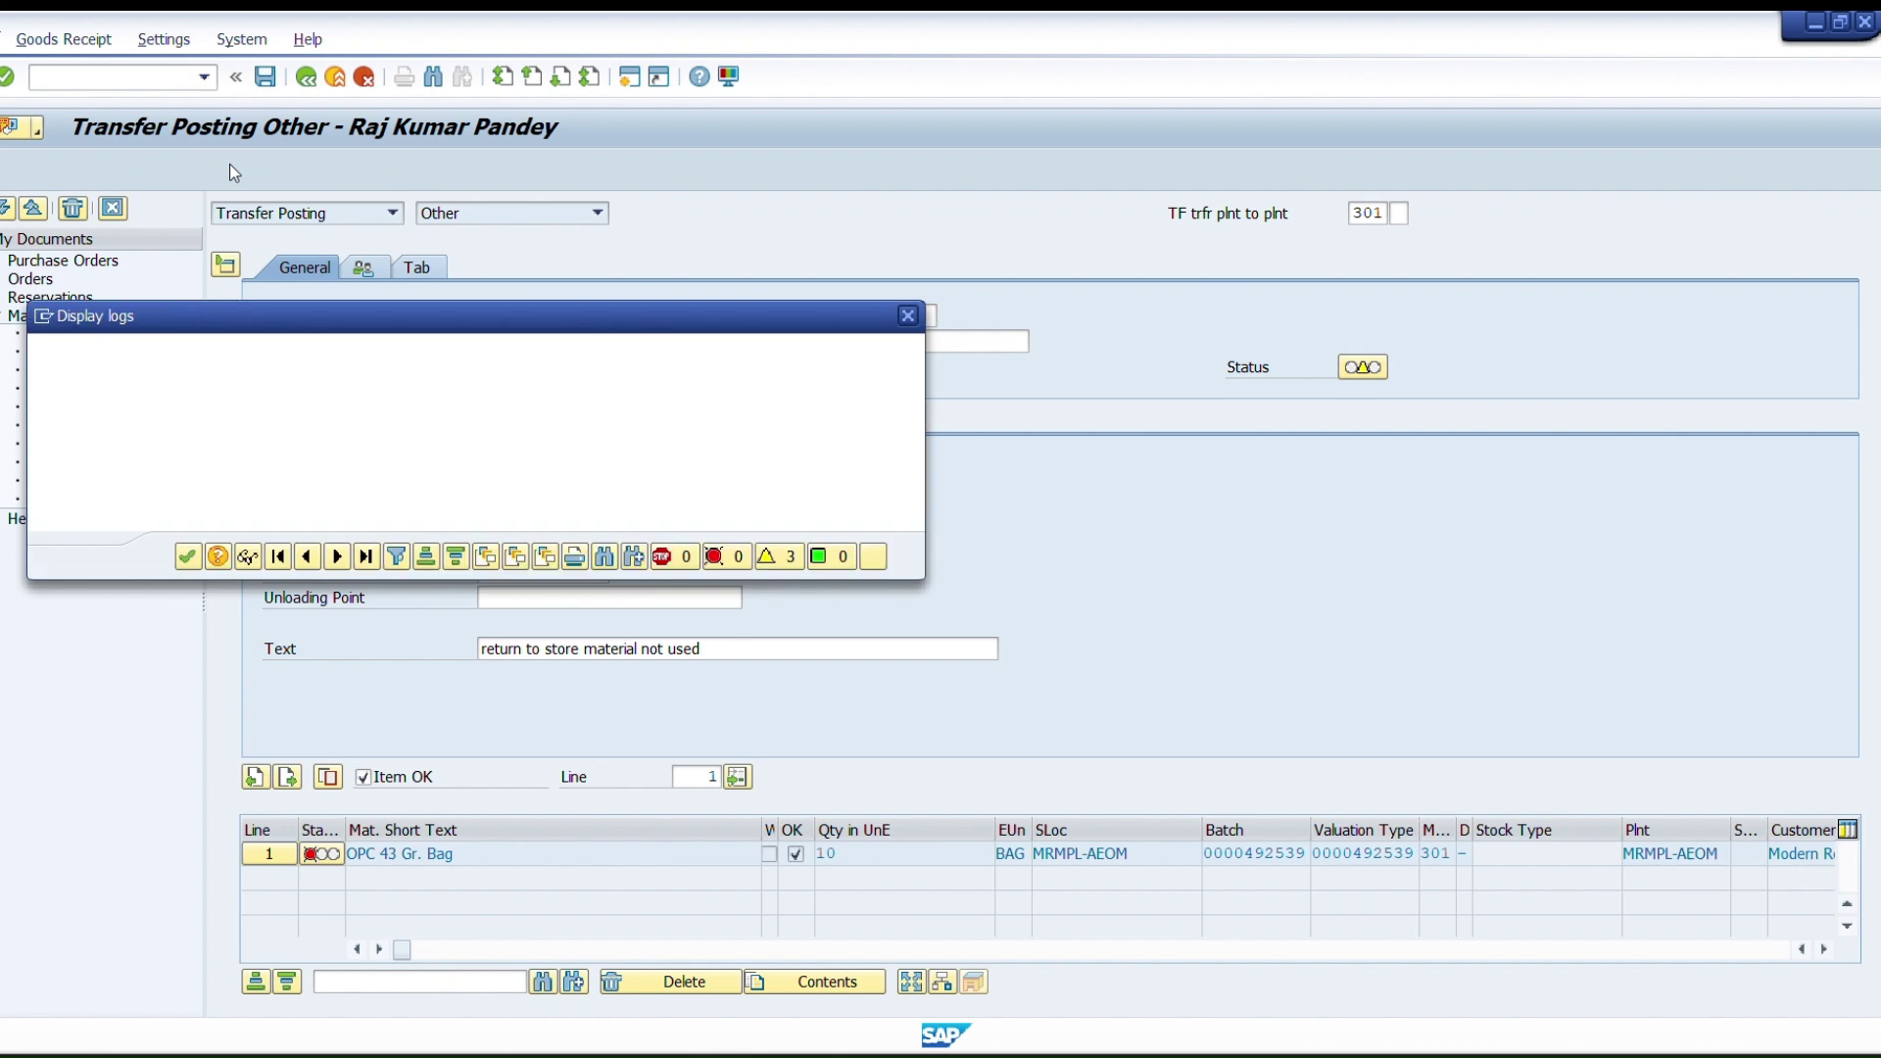
pyautogui.click(188, 557)
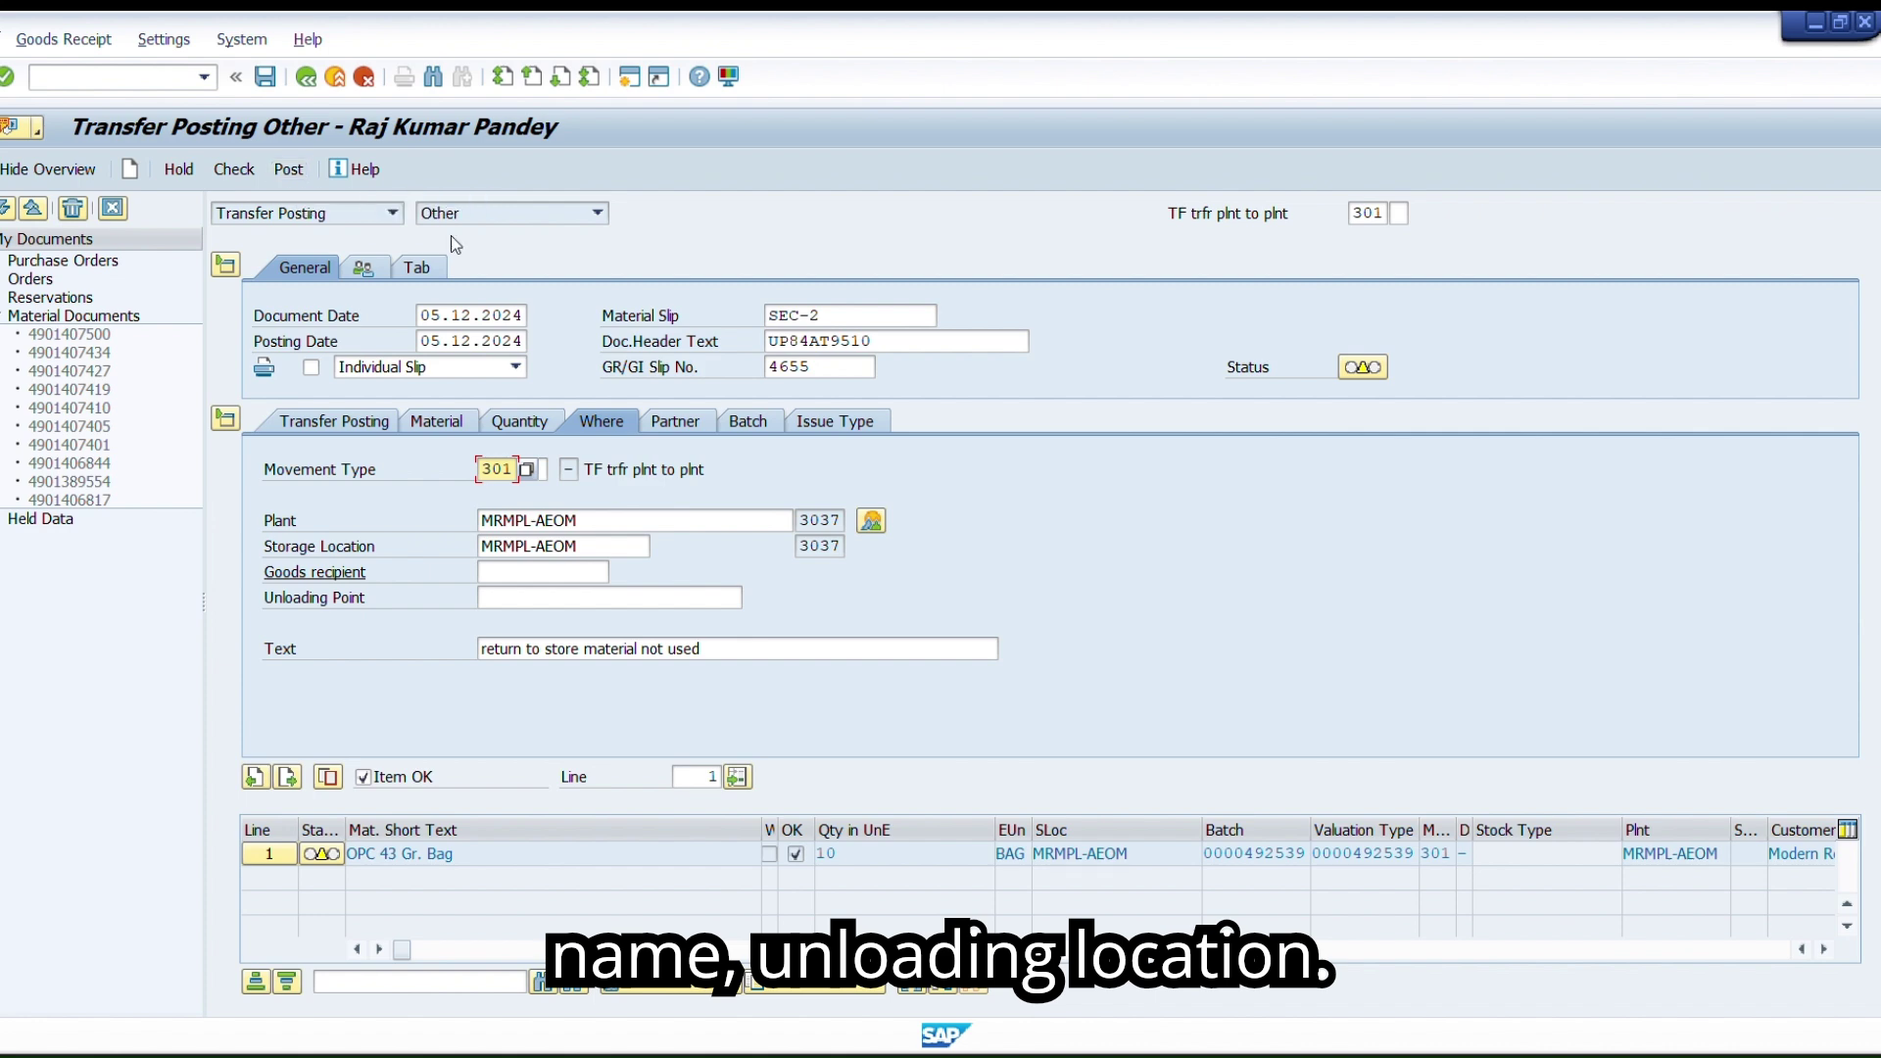
# Examine the item's goods recipient and unloading point fields and the list of available movement types
pyautogui.click(566, 576)
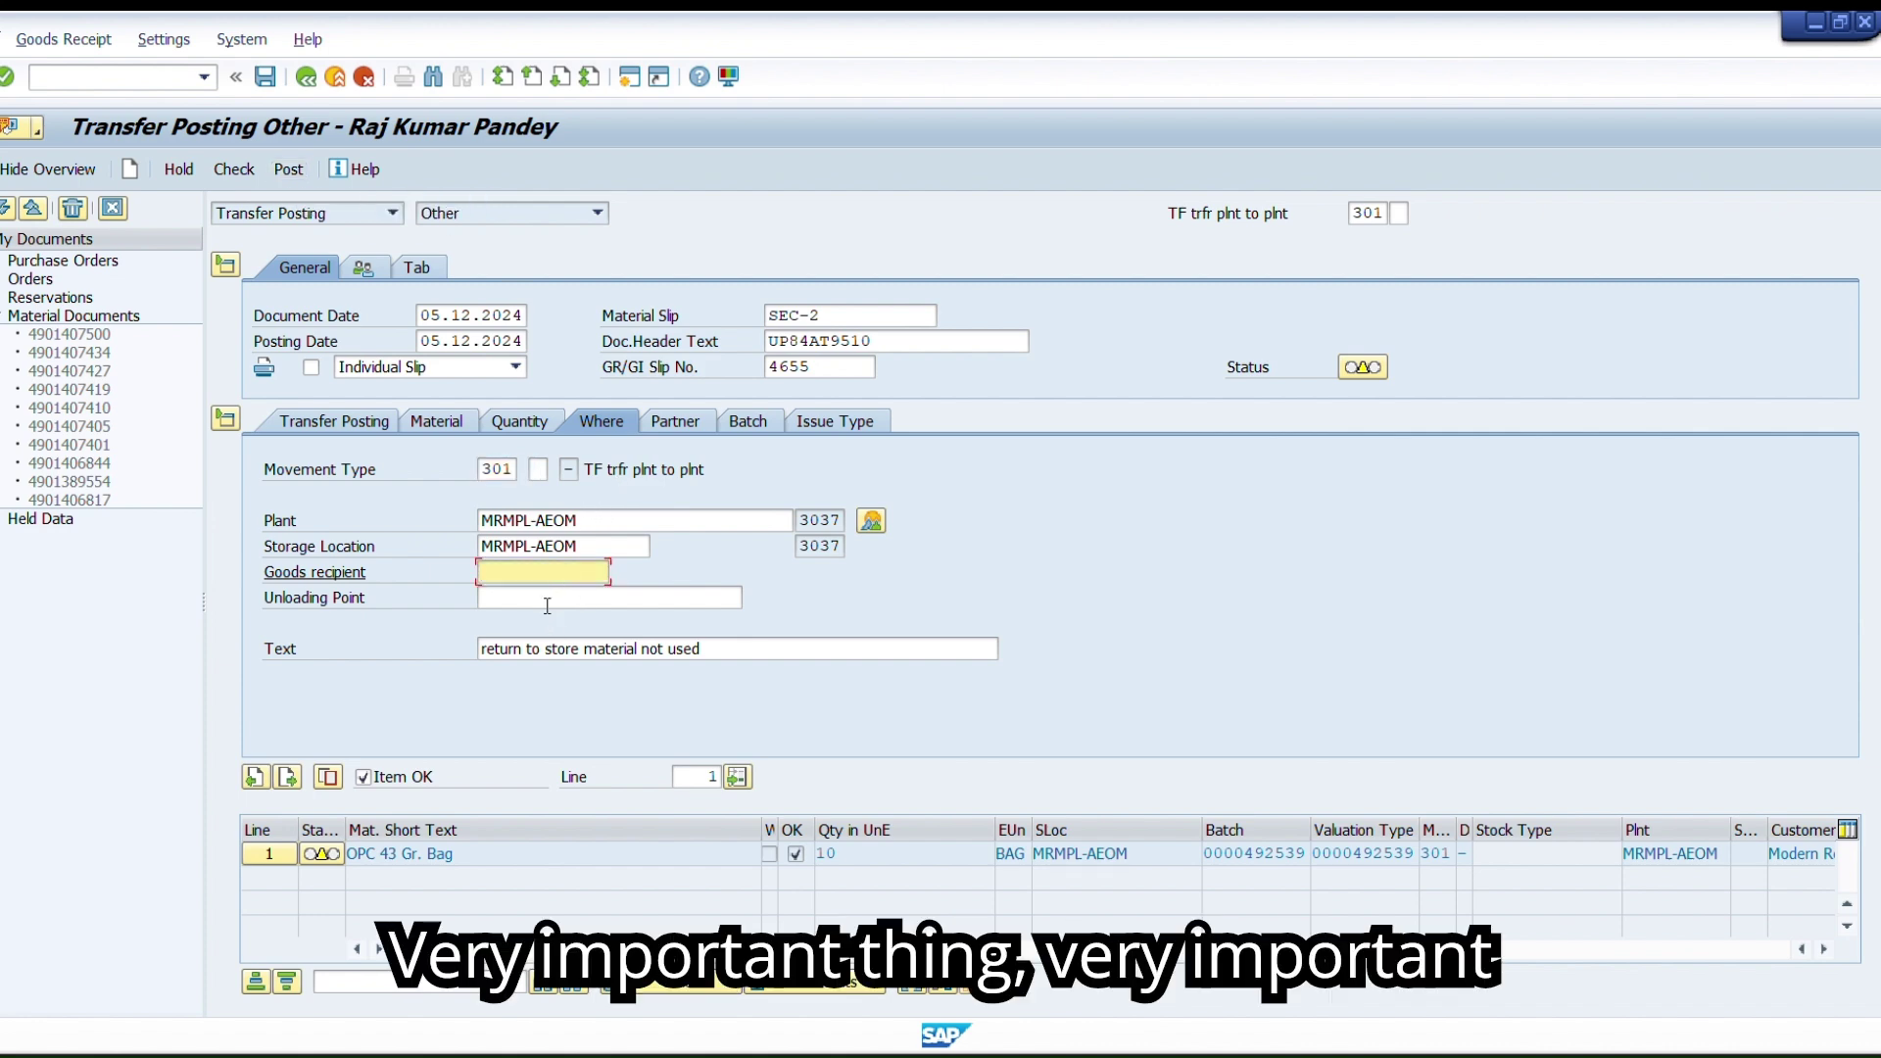
pyautogui.click(552, 598)
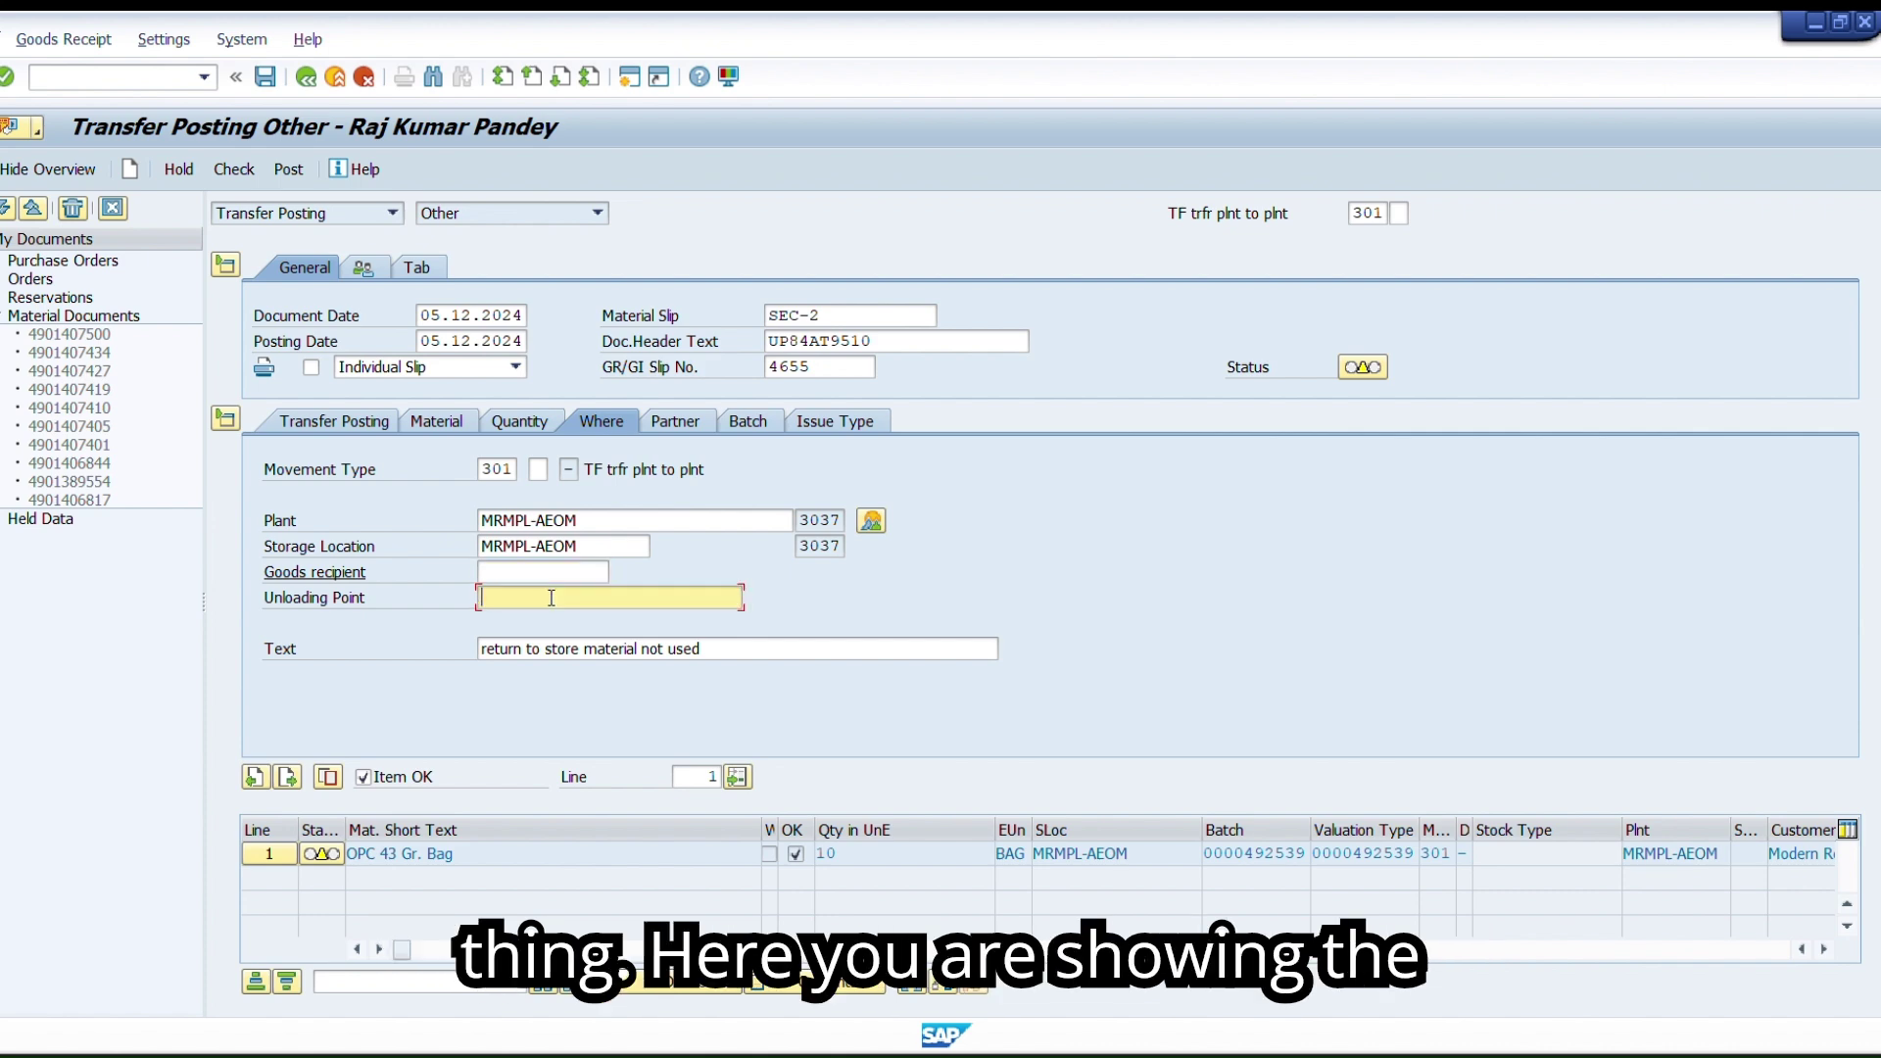
pyautogui.doubleClick(516, 469)
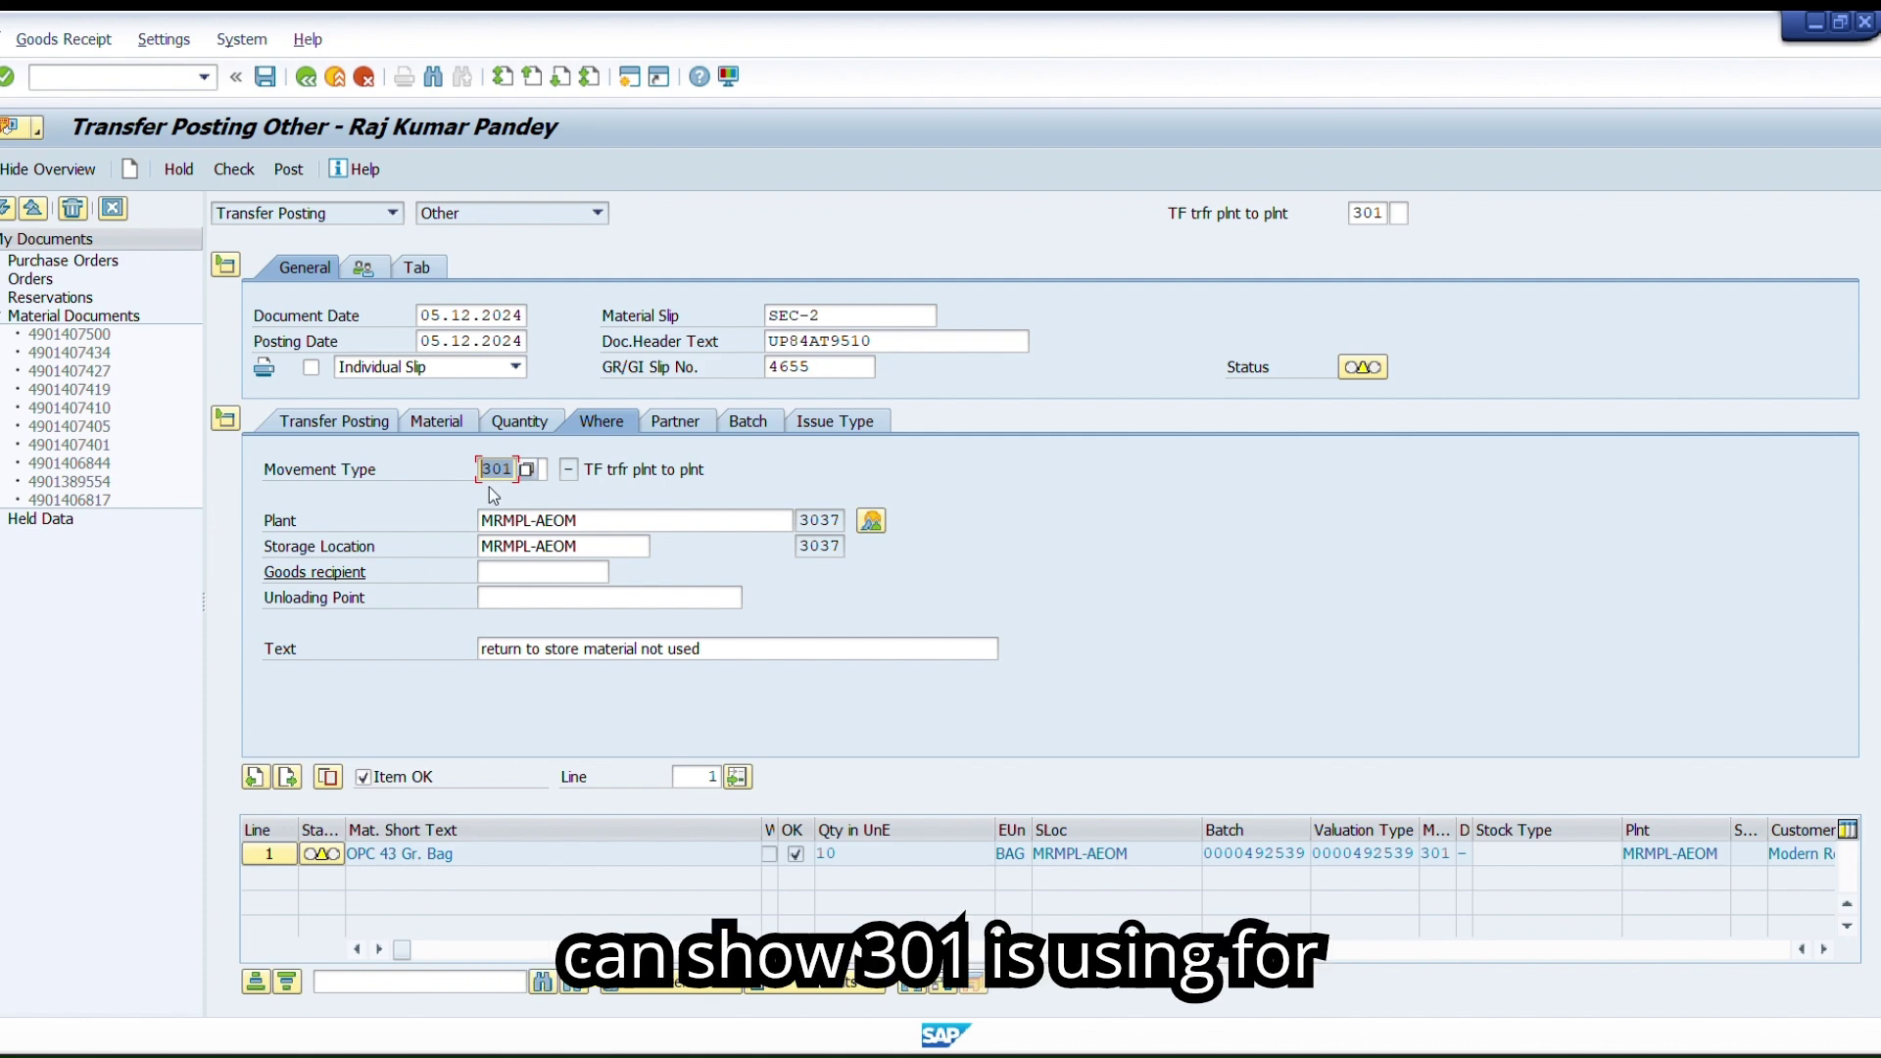
pyautogui.click(533, 469)
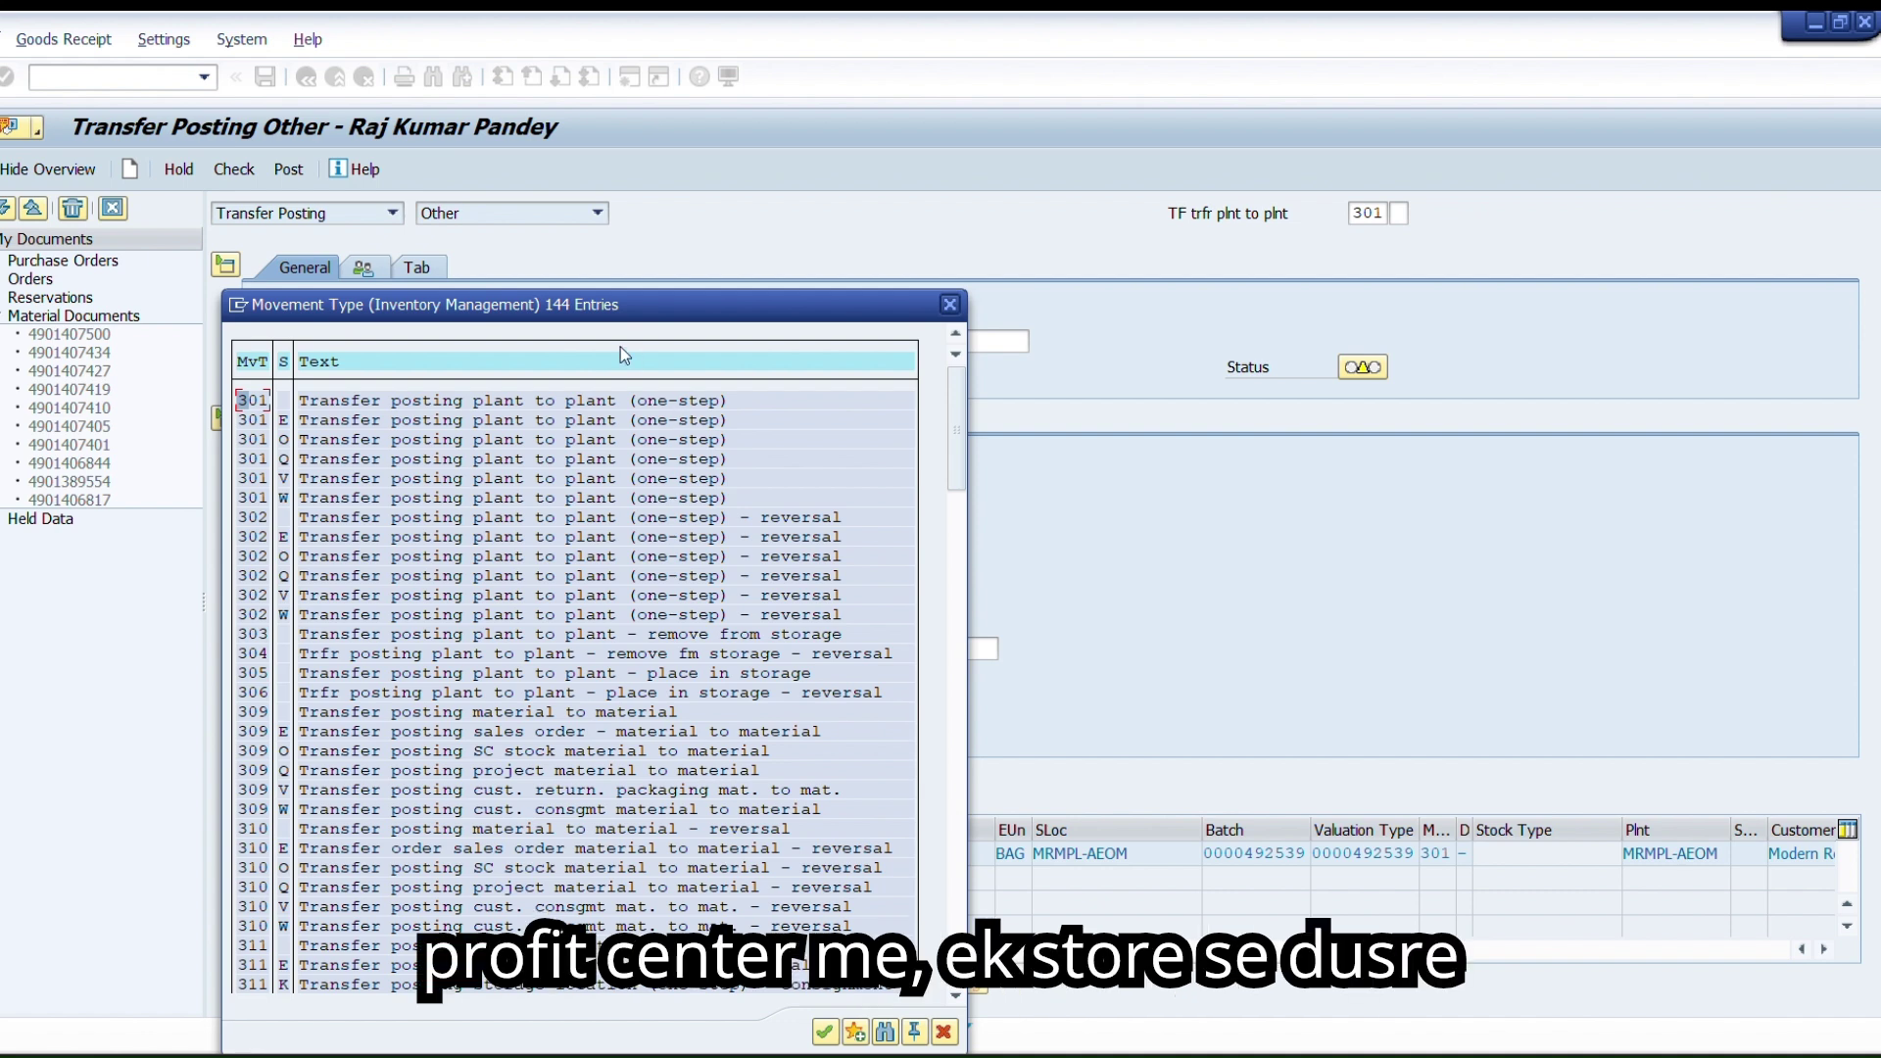
pyautogui.click(950, 313)
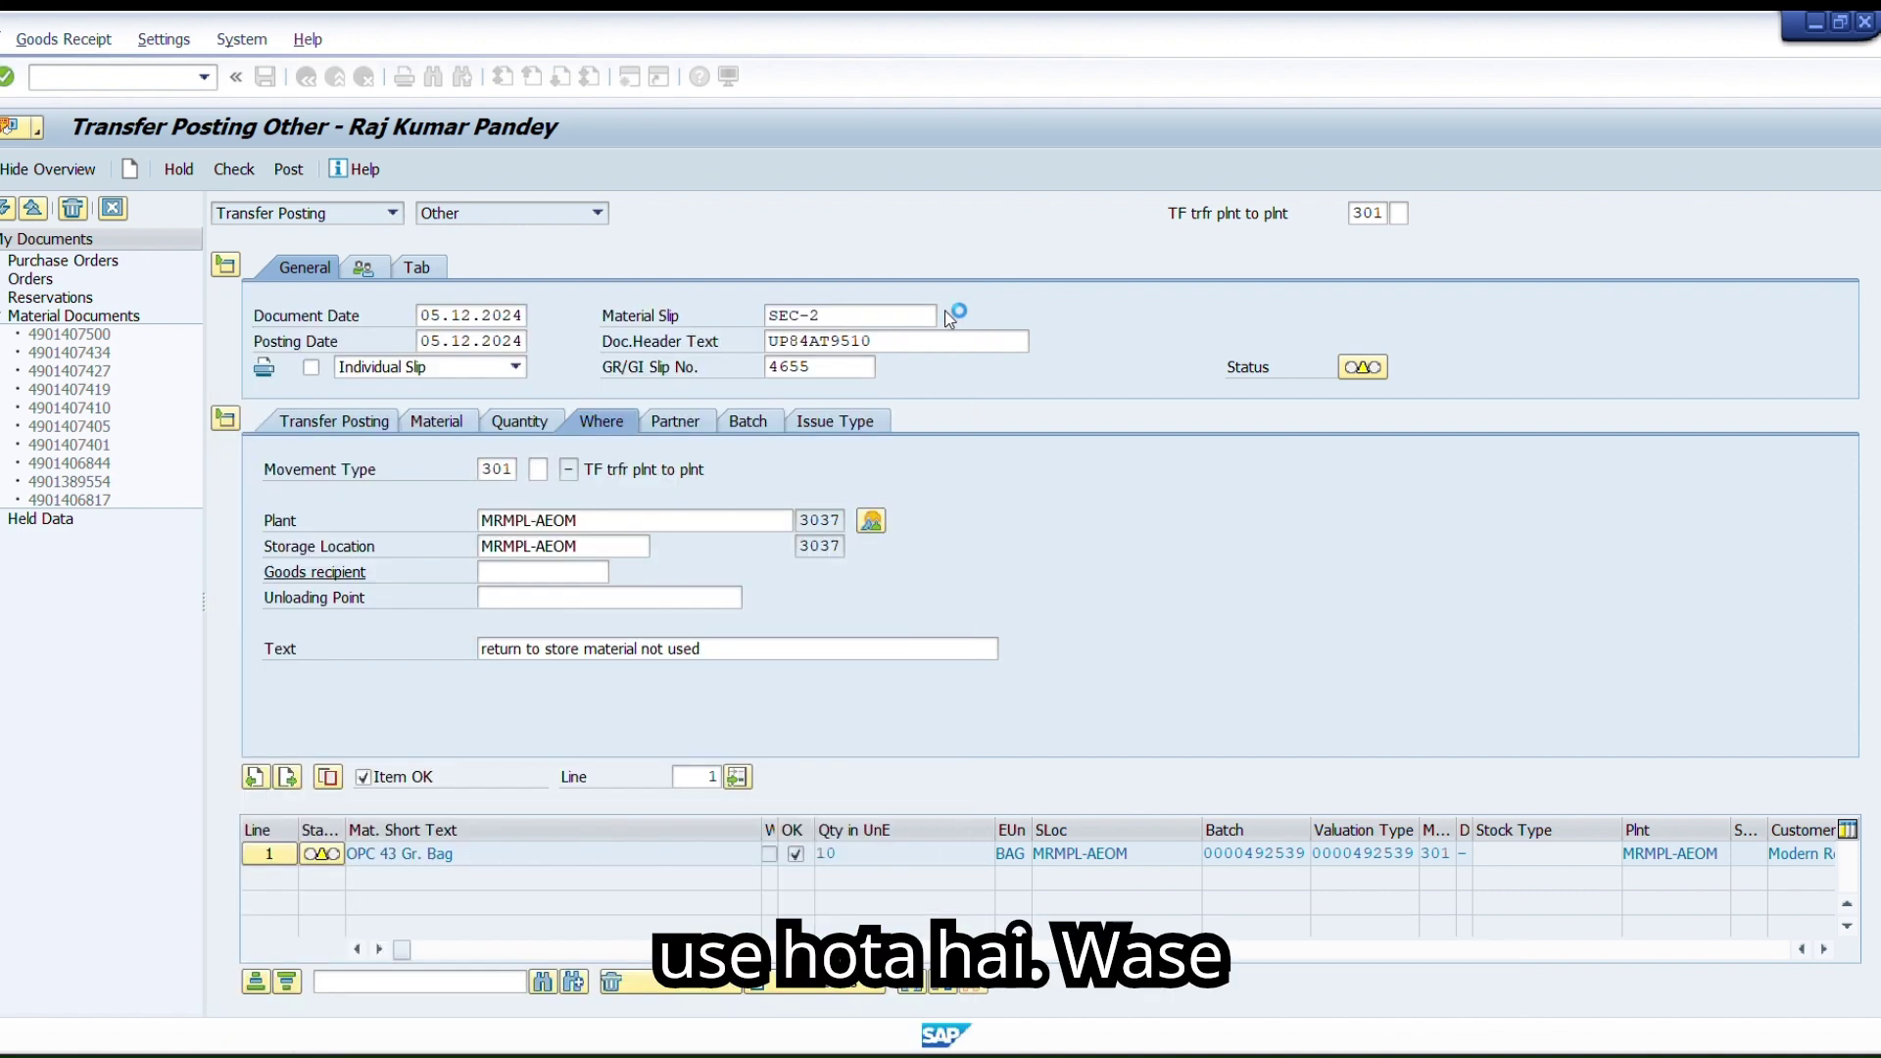